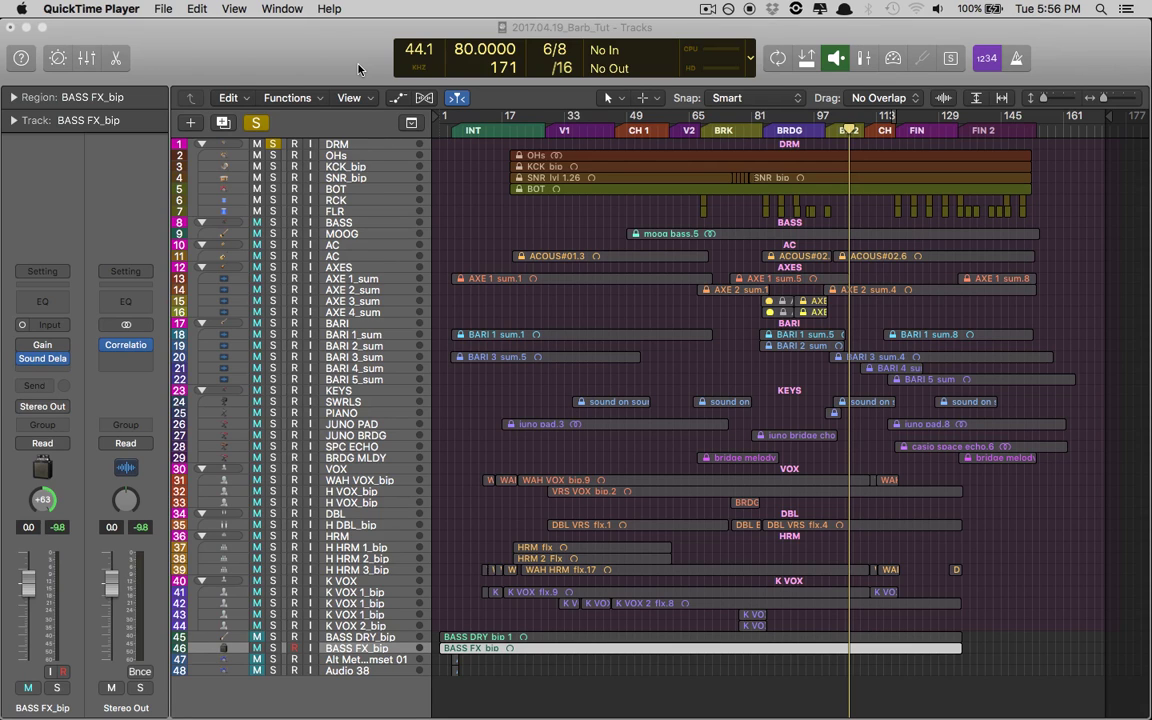
Step: Switch to Finder and preview the images Ex. 1, Ex. 2 and Ex. 3 in the Lesson 2 Ex folder
key("ctrl+m")
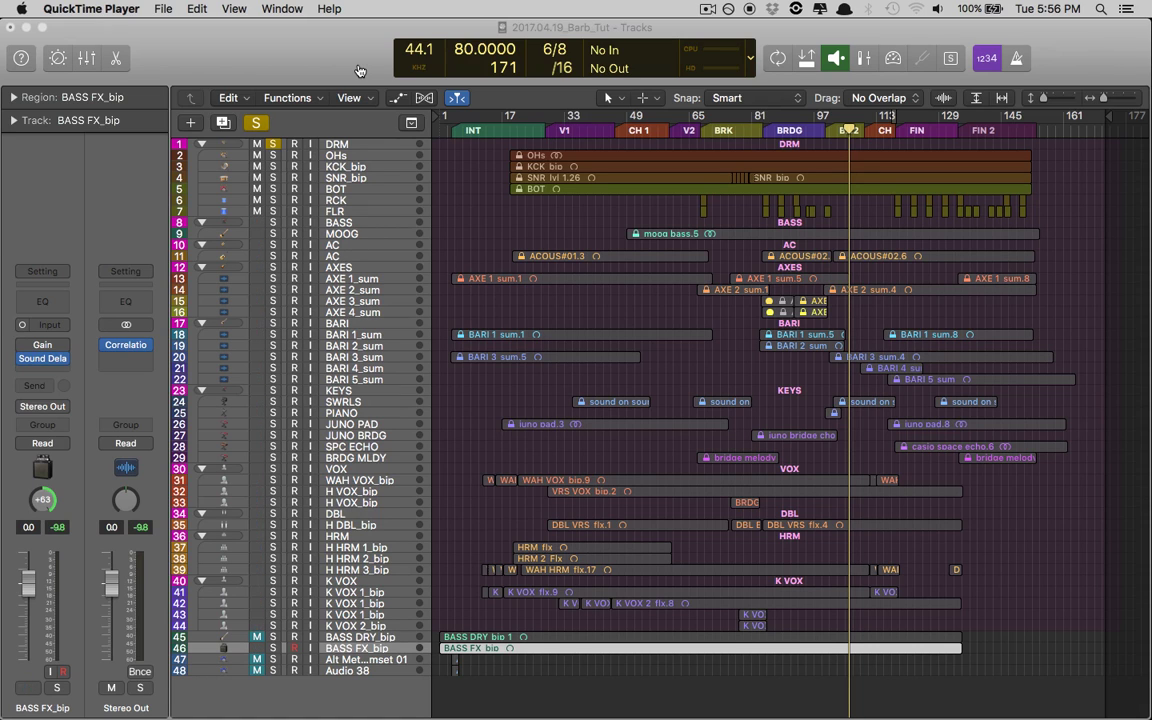
key("ctrl+m")
key("super+Tab")
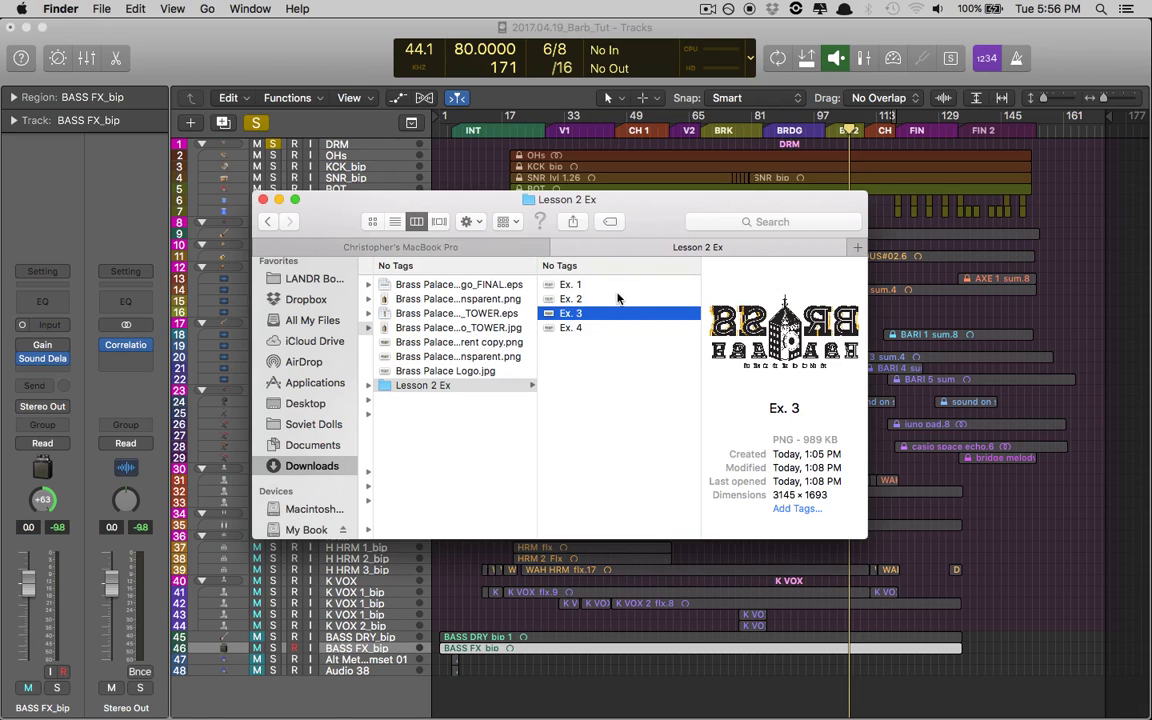
left_click(614, 285)
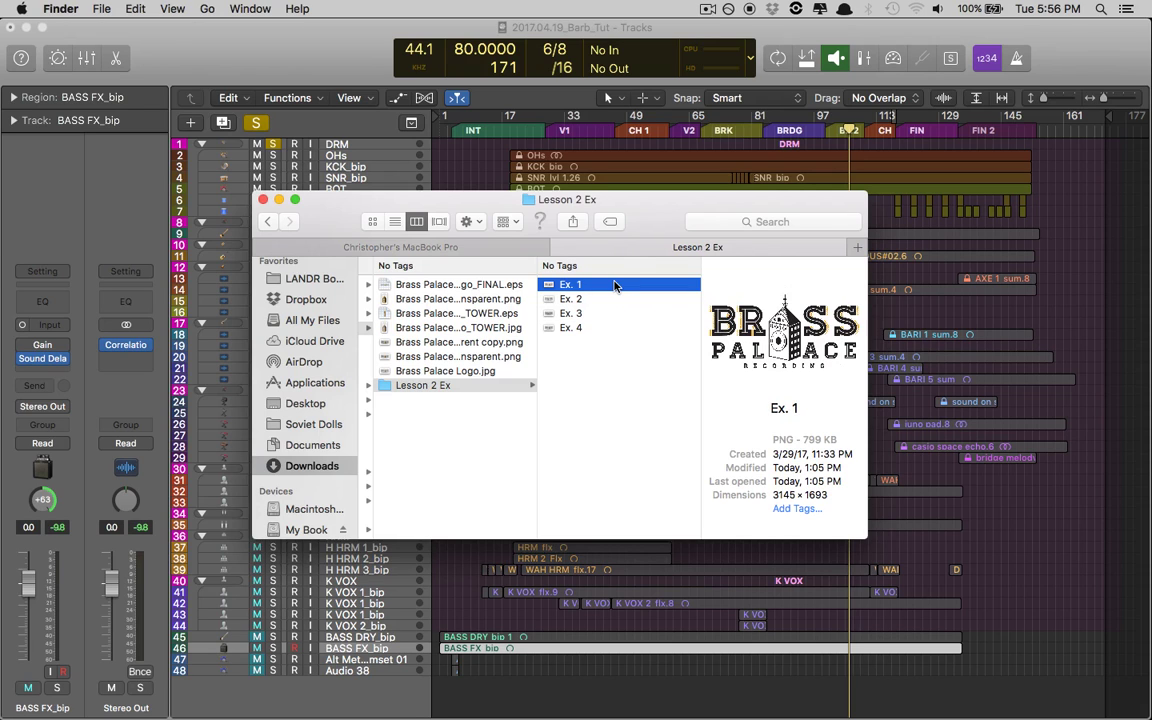
key("space")
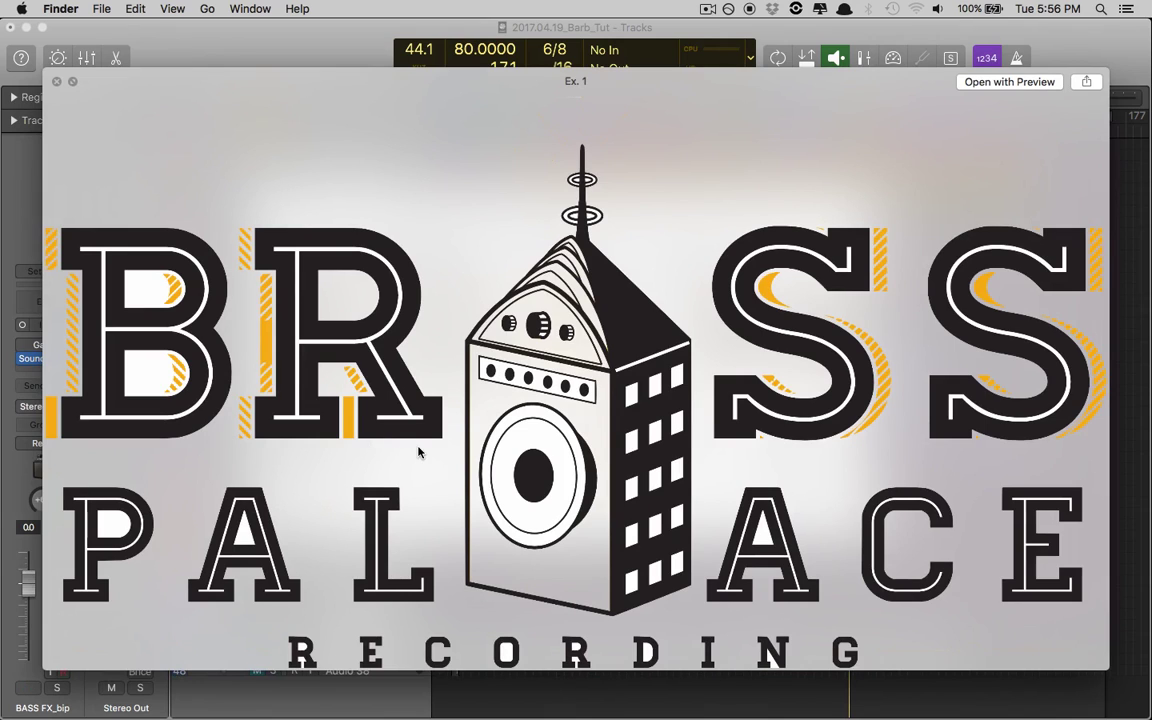
key("Down")
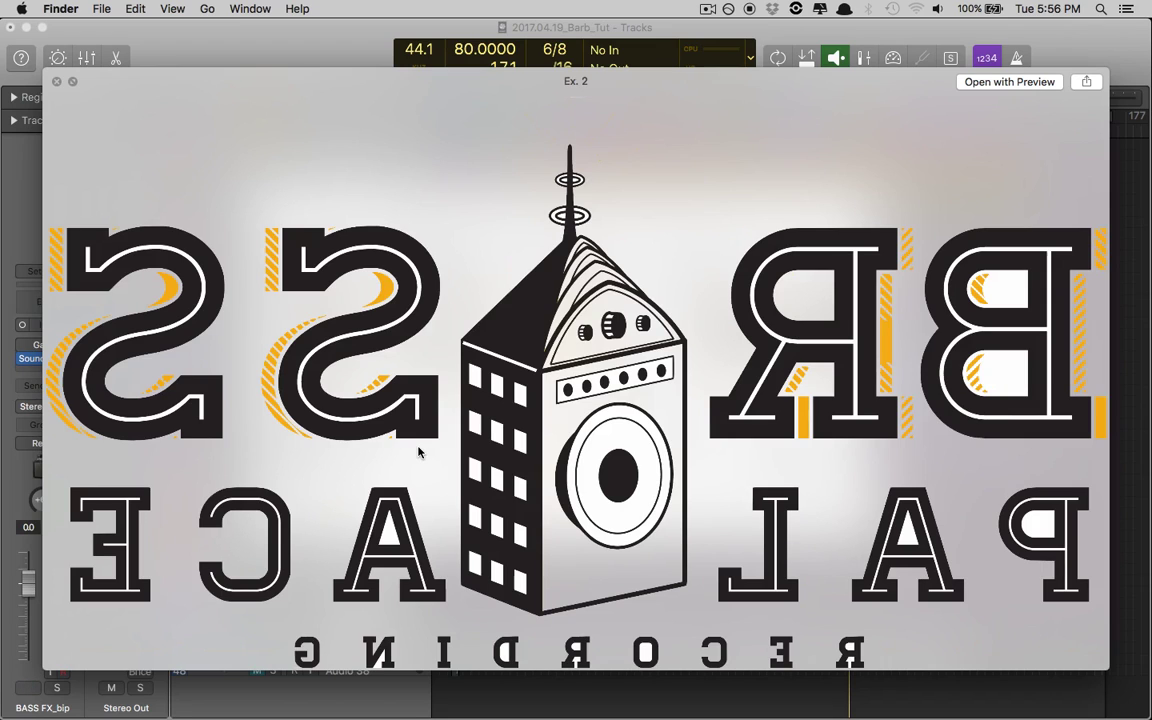
key("Down")
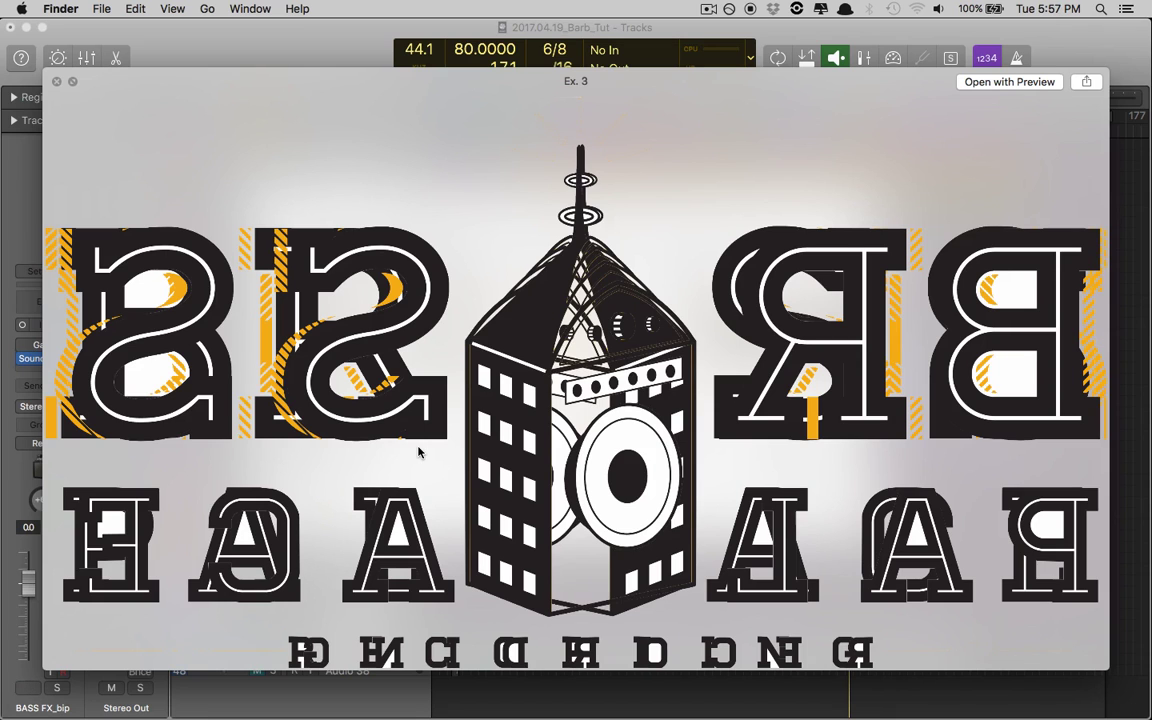
key("space")
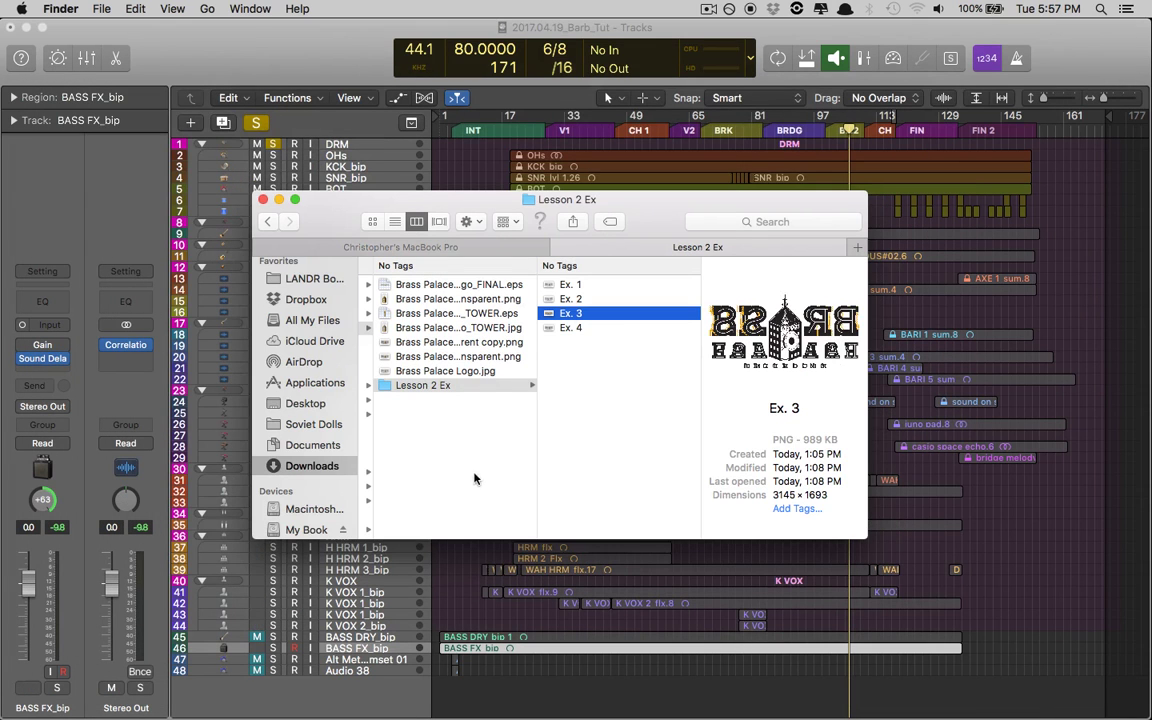
Step: Return to Logic Pro, insert a Gain plug-in on the SNR_bip track and close the BASS FX_bip Sound Delay window
left_click(457, 117)
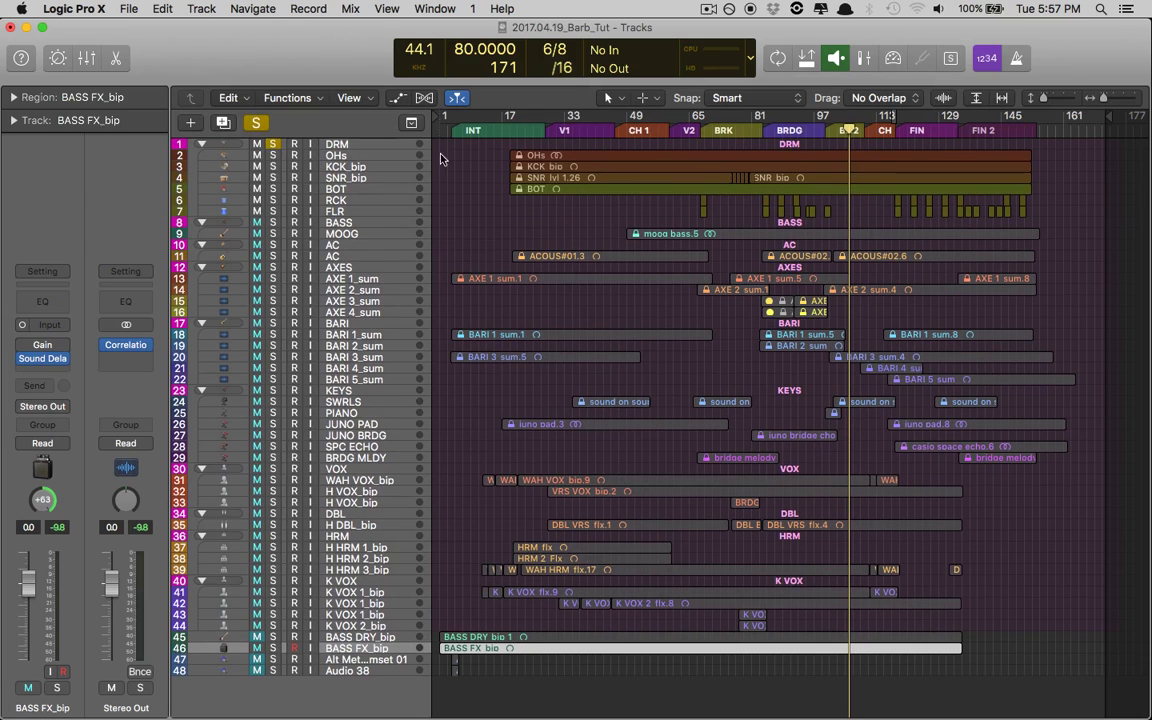
left_click(346, 178)
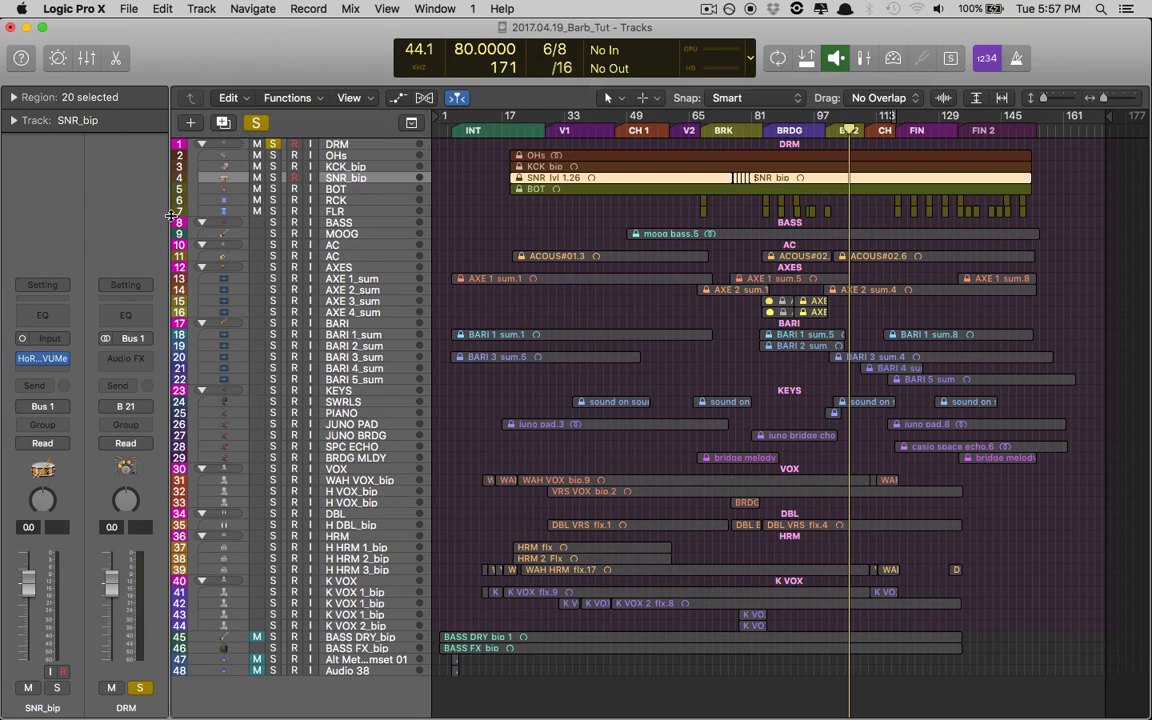
left_click(56, 373)
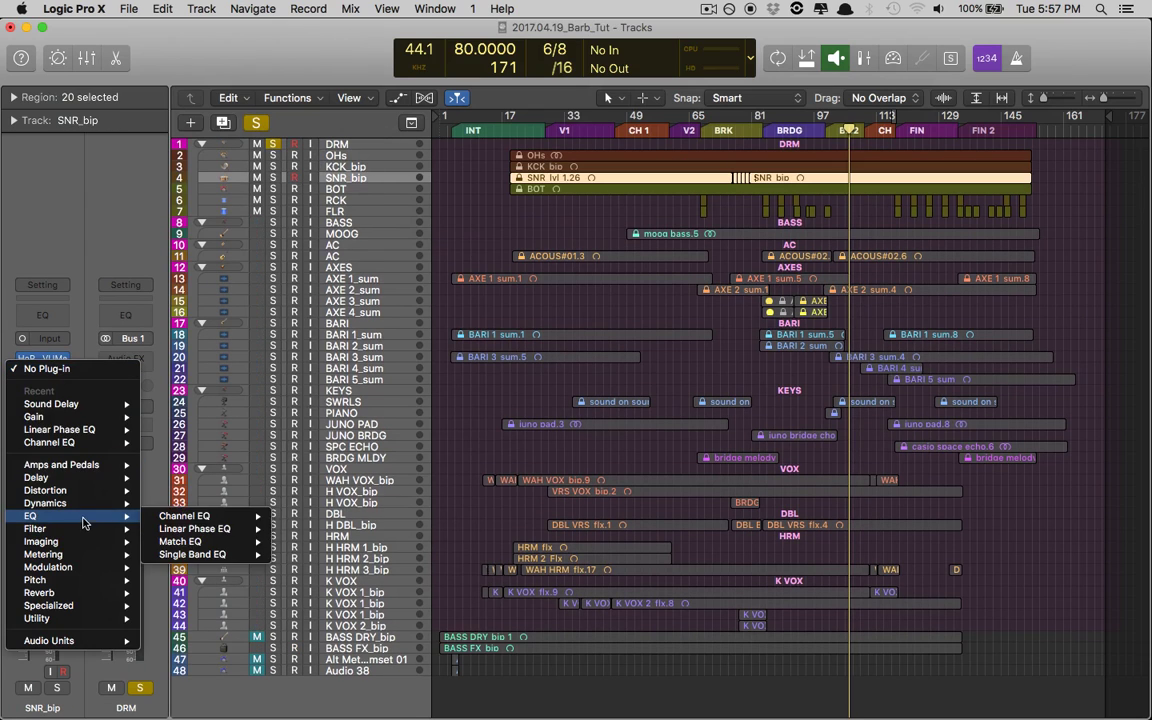
left_click(275, 572)
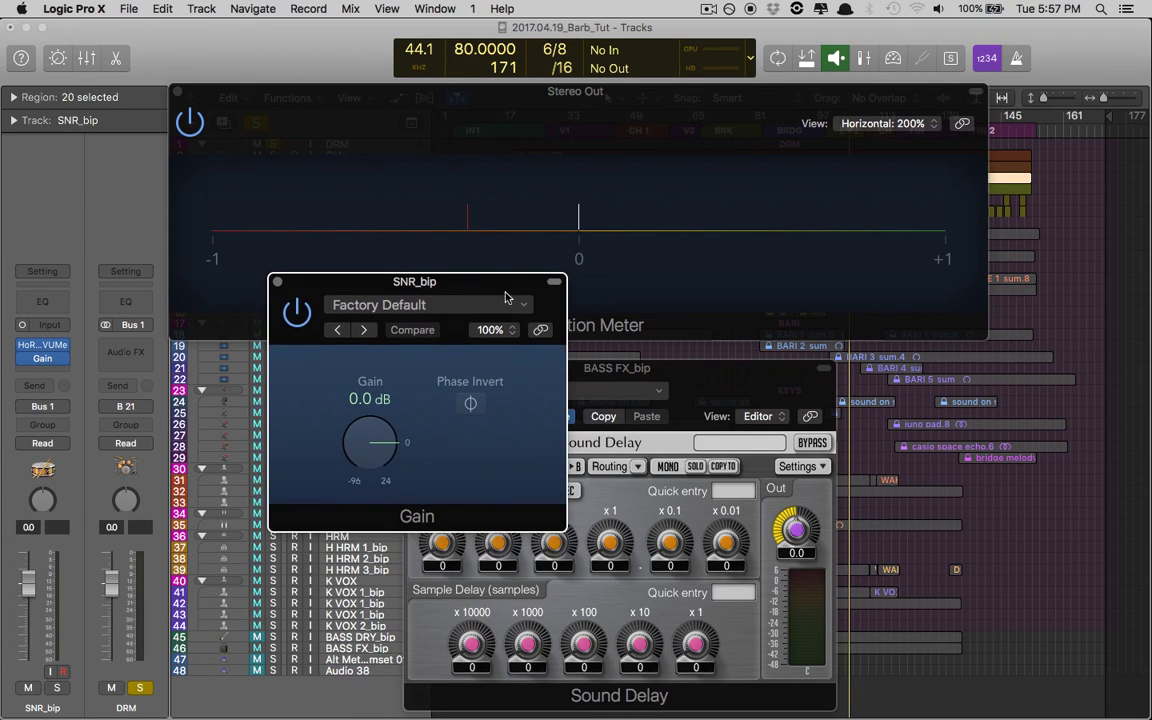
left_click(674, 370)
left_click(412, 368)
Step: Toggle Phase Invert on and off in the SNR_bip Gain plug-in, and close its window
left_click(471, 404)
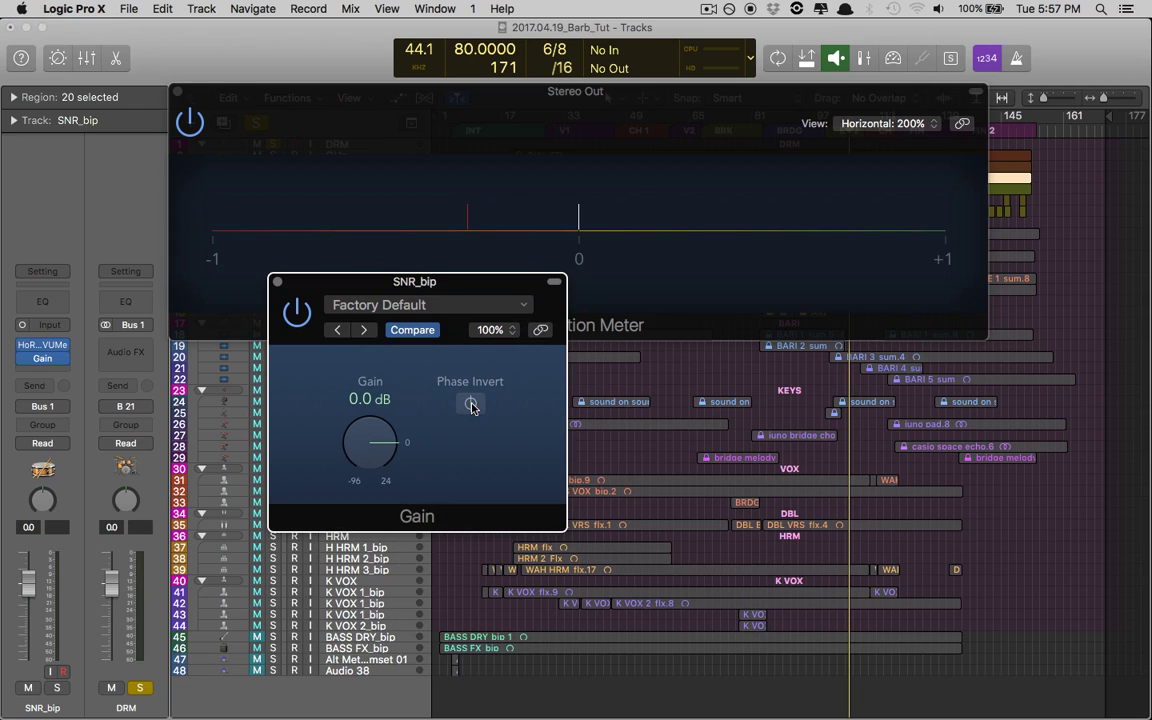
left_click(471, 405)
left_click(471, 405)
left_click(471, 405)
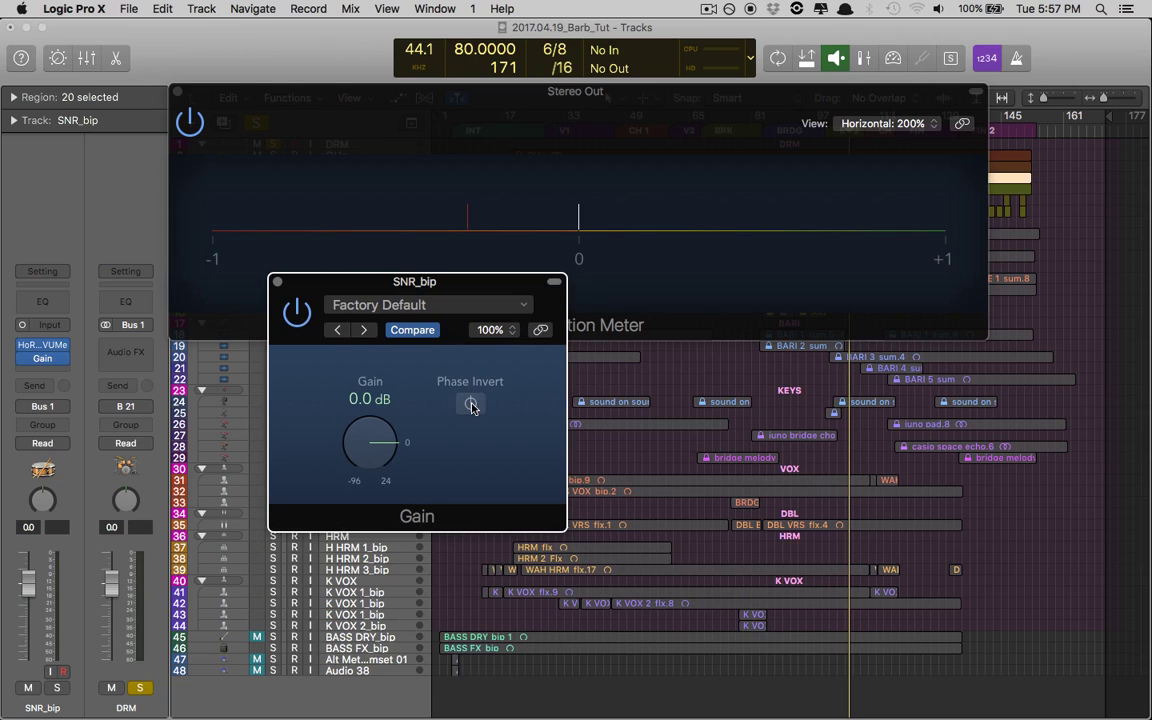
left_click(471, 405)
left_click(278, 284)
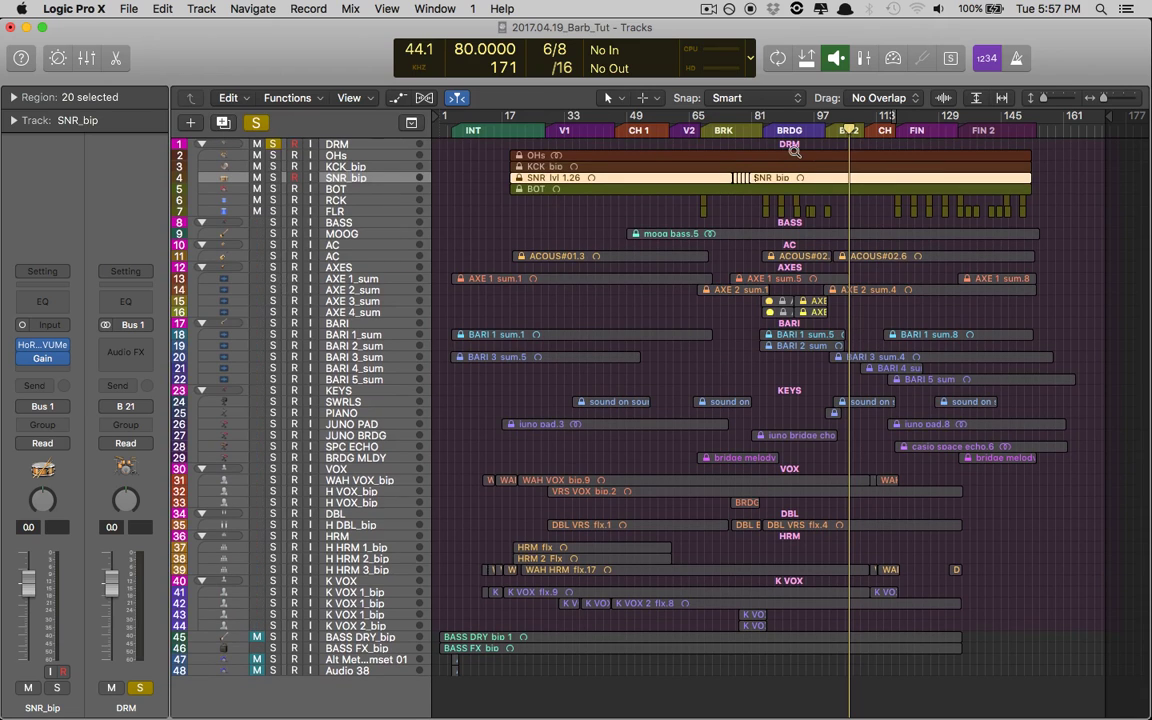
Step: Show the mixer and pan the OHs channel to -64 and the KCK_bip channel to +63
left_click_drag(794, 150, 918, 248)
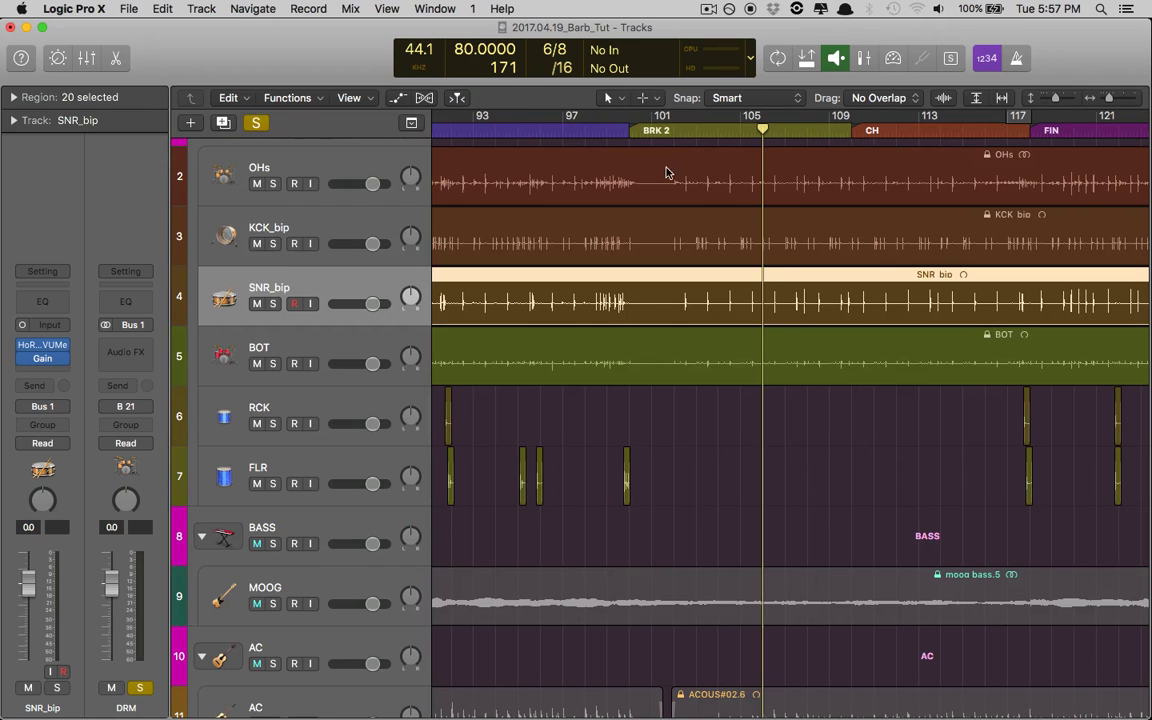
scroll(643, 185, "down", 1)
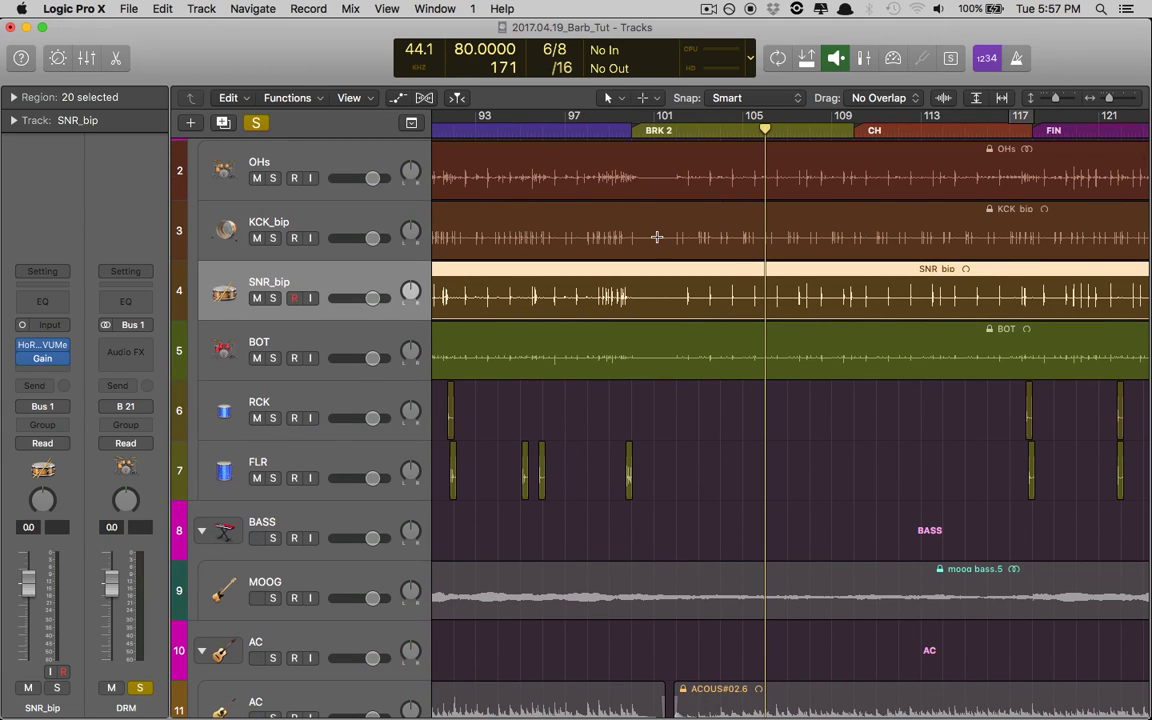
key("x")
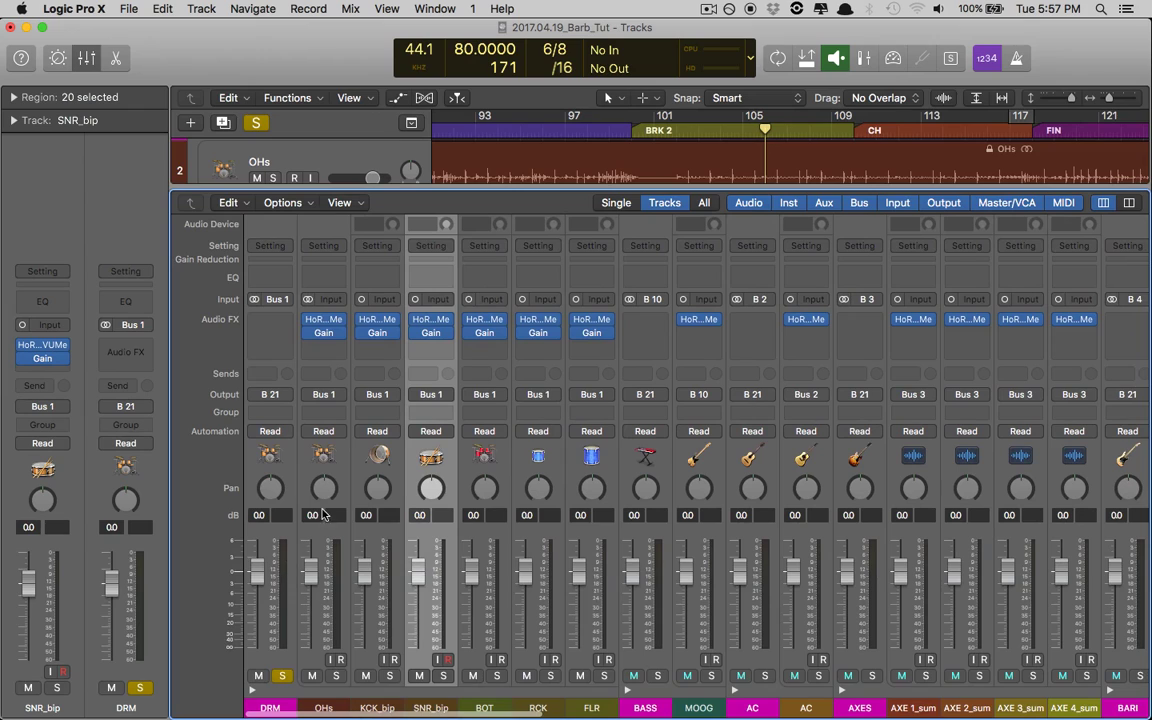
left_click_drag(322, 496, 355, 703)
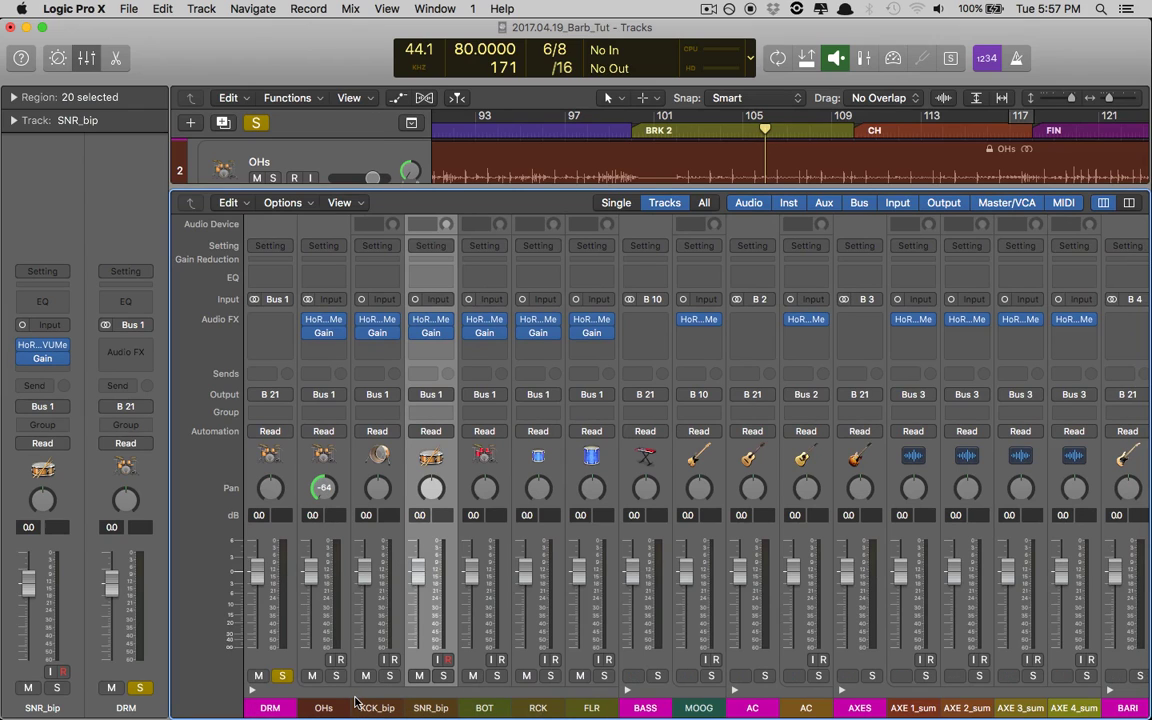
left_click(330, 707)
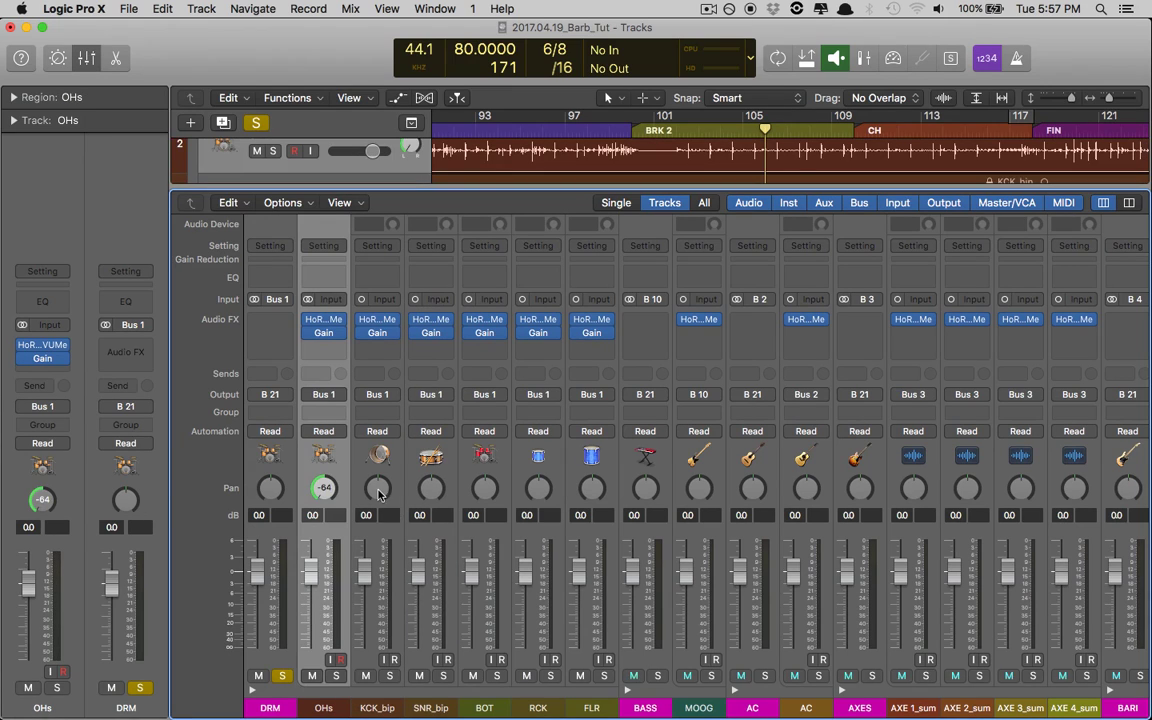
left_click_drag(378, 497, 343, 440)
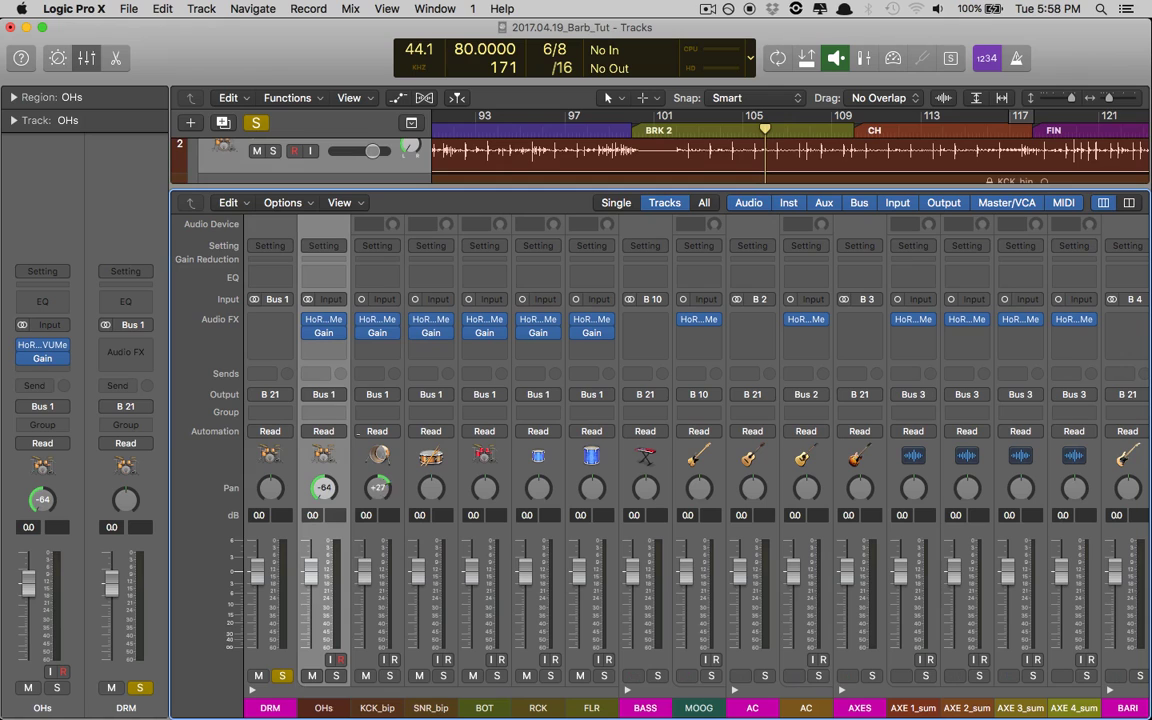
Step: Turn off Phase Invert for both L and R in the OHs Gain plug-in and close its window
left_click(324, 333)
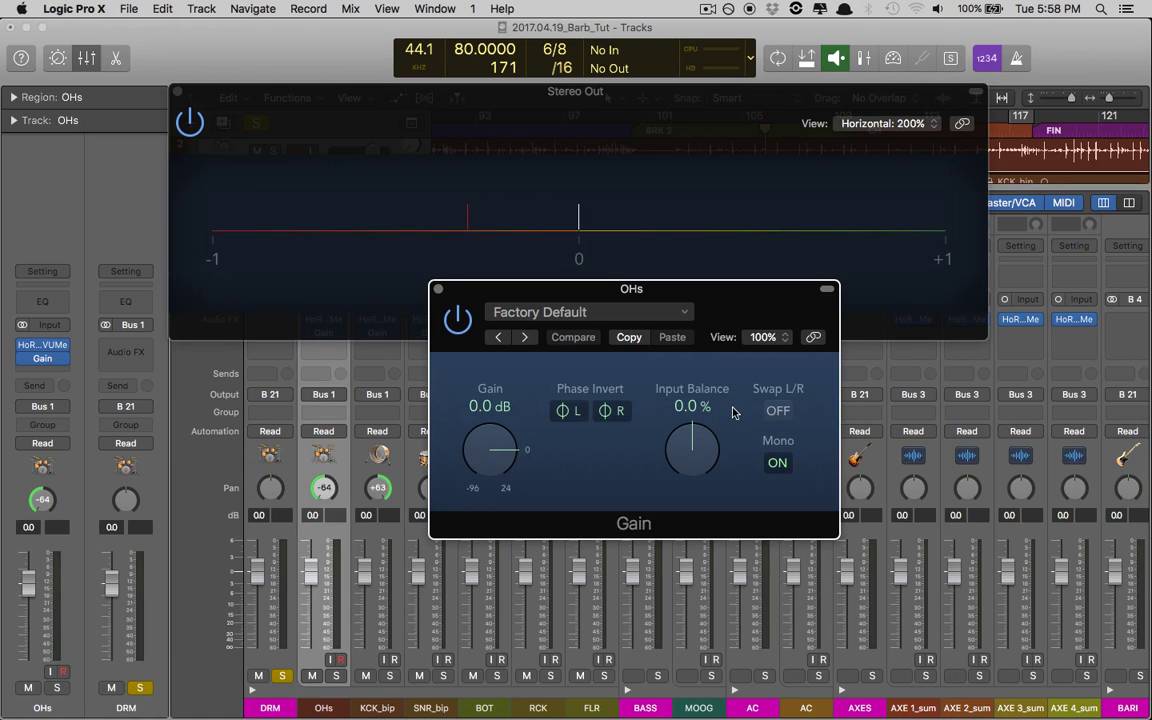
left_click(624, 418)
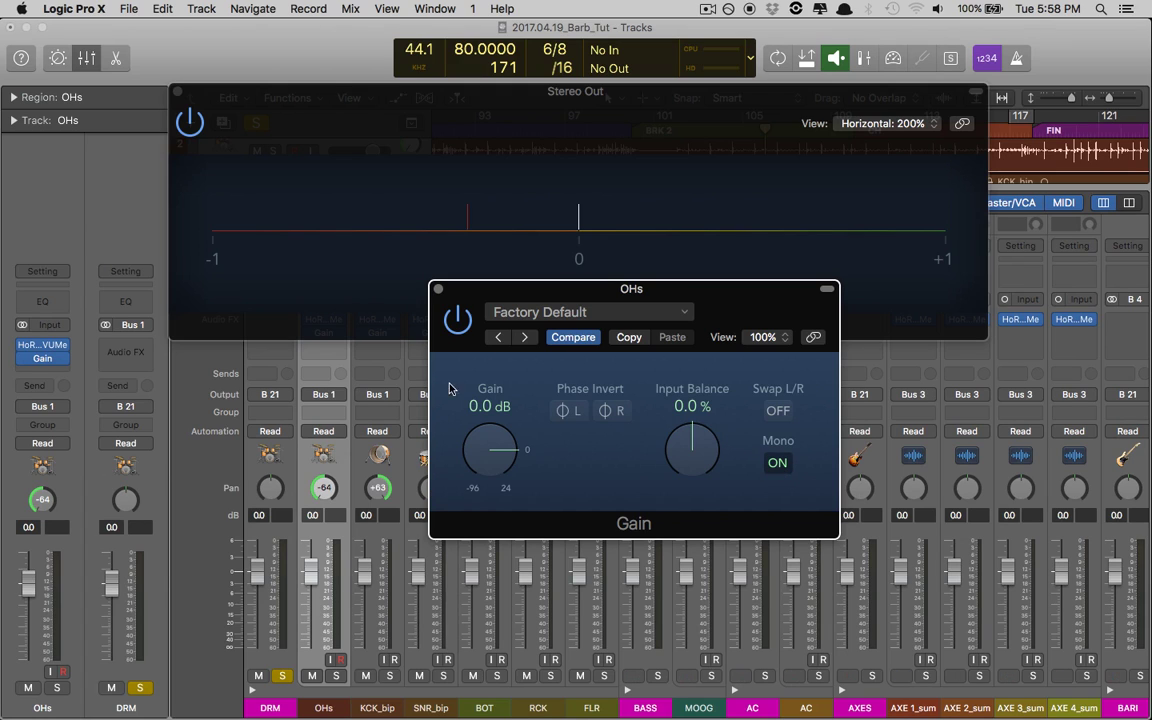
left_click(438, 289)
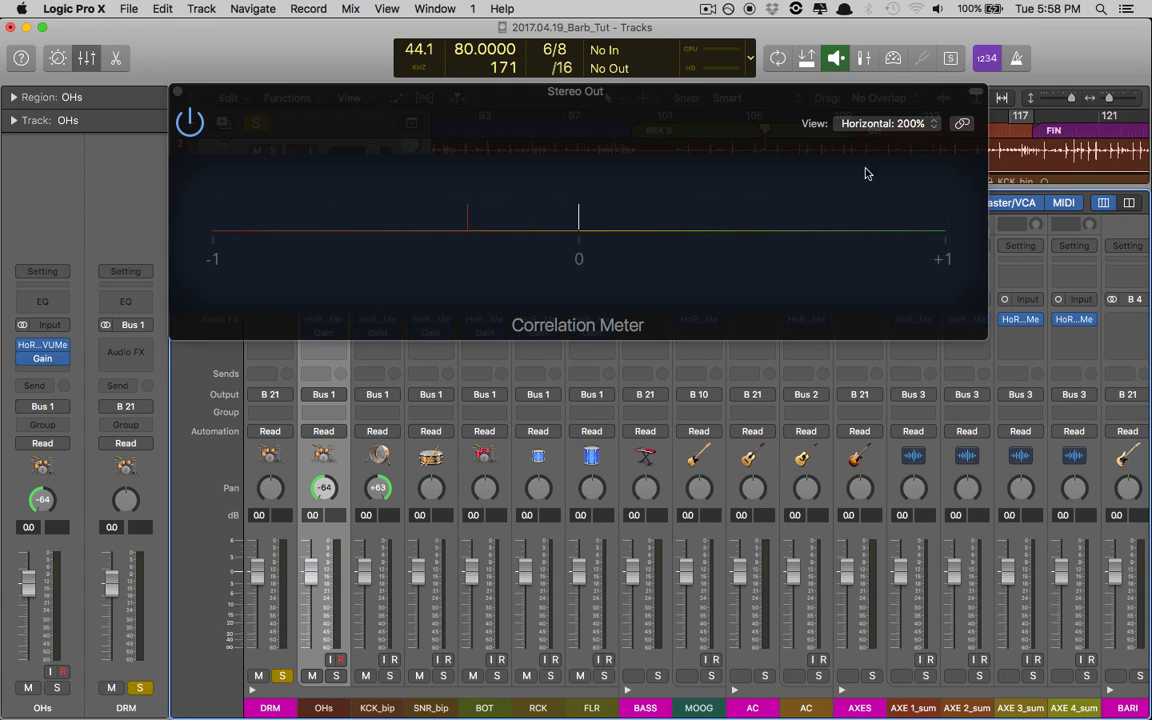
Step: Set a cycle range around the two kick hits at bar 104 and bring back the Correlation Meter
key("super+w")
key("x")
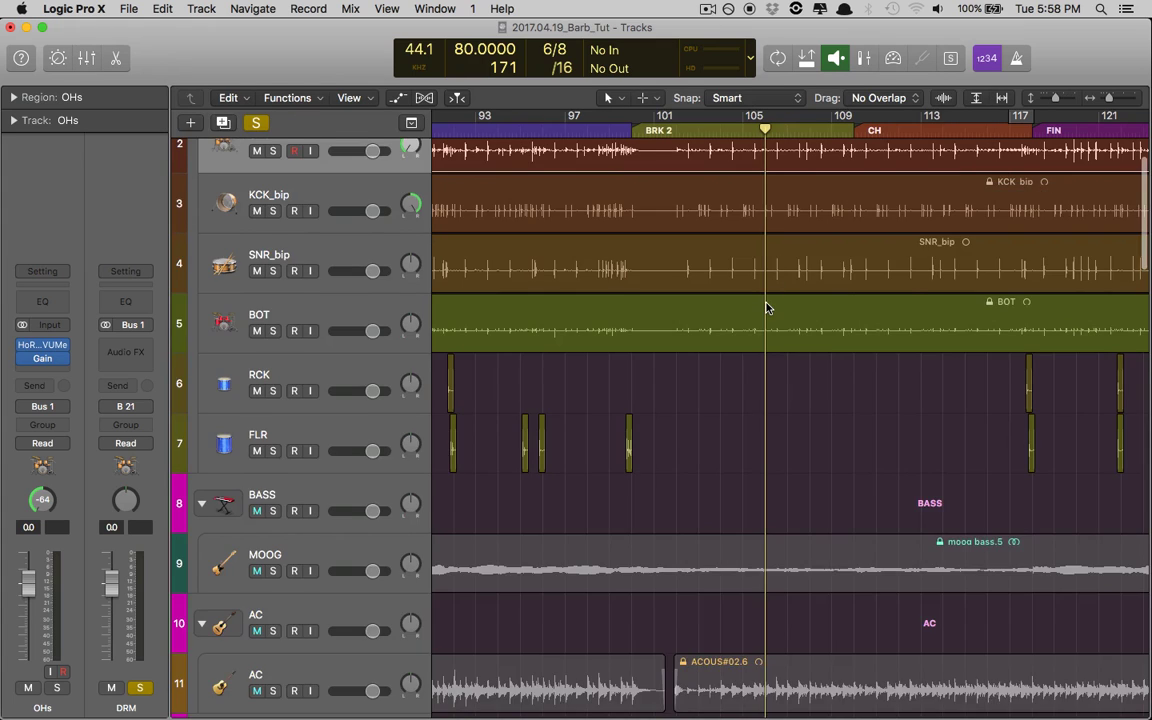
scroll(767, 307, "up", 2)
left_click_drag(676, 301, 740, 314)
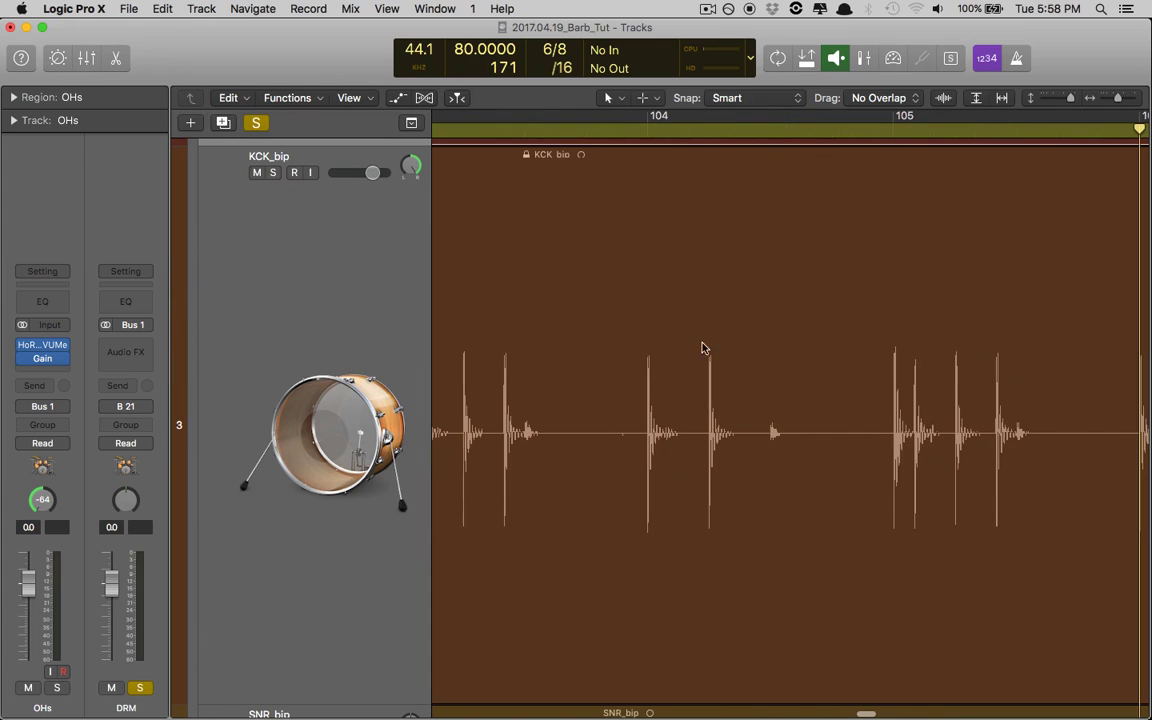
left_click_drag(621, 118, 761, 150)
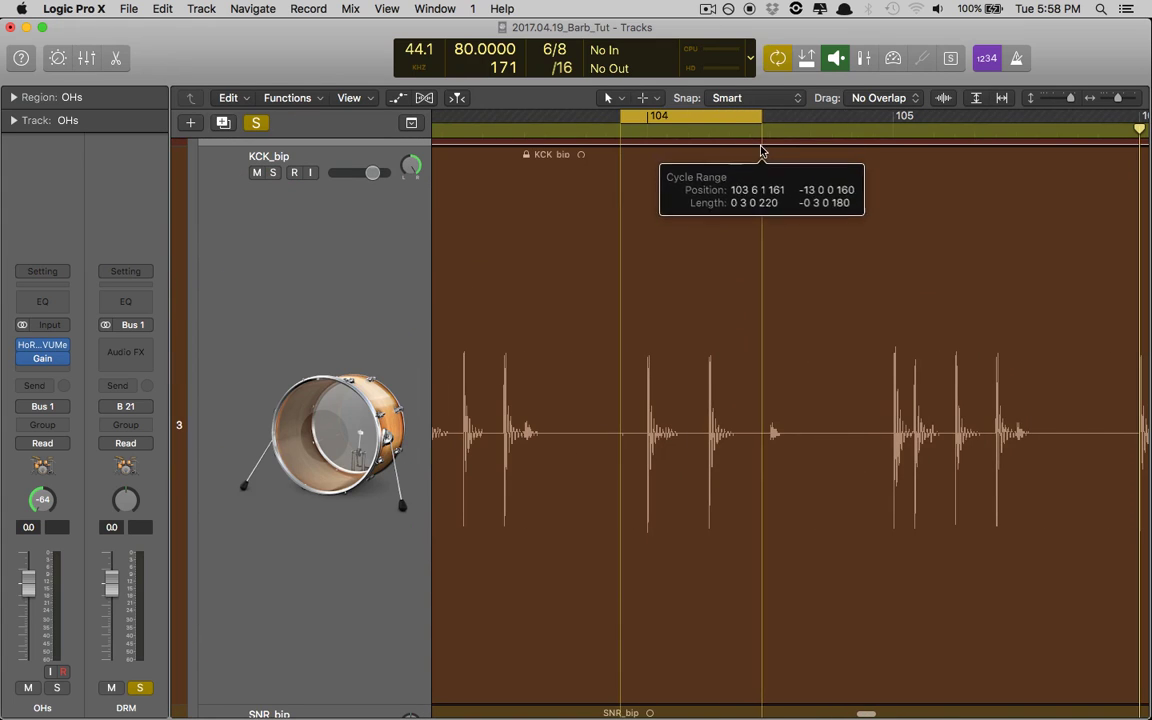
left_click(668, 342)
key("v")
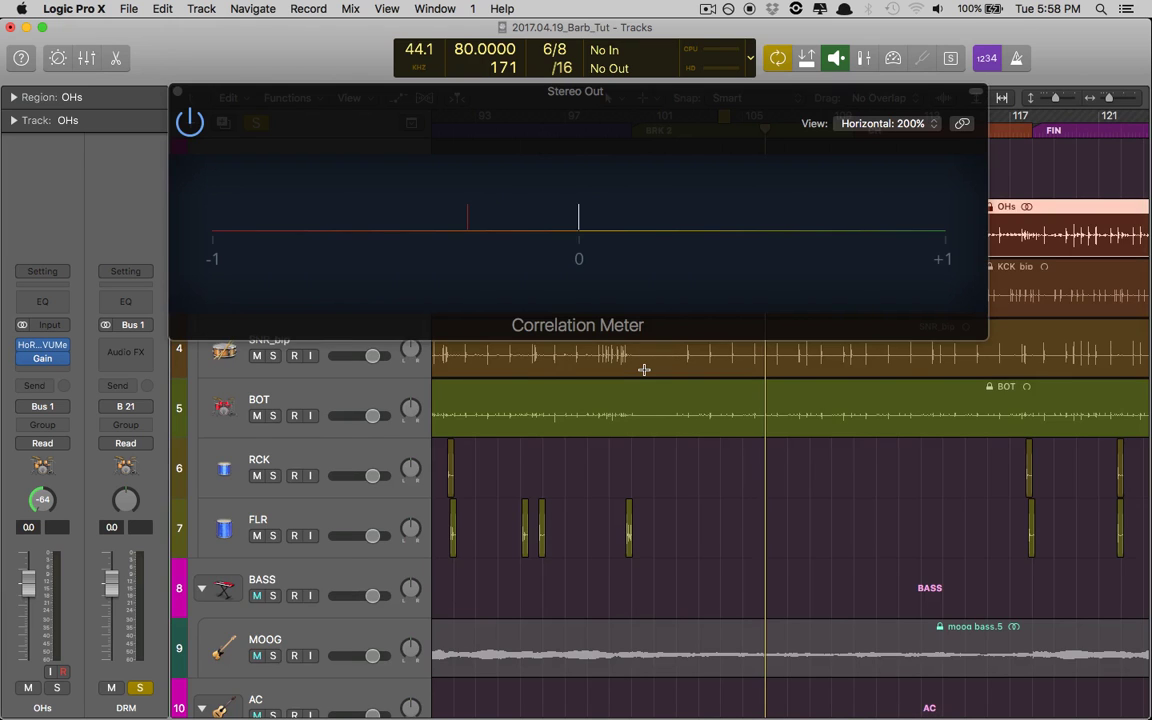
Step: Solo the OHs and KCK_bip channels in the mixer and play the cycle to check their correlation
key("x")
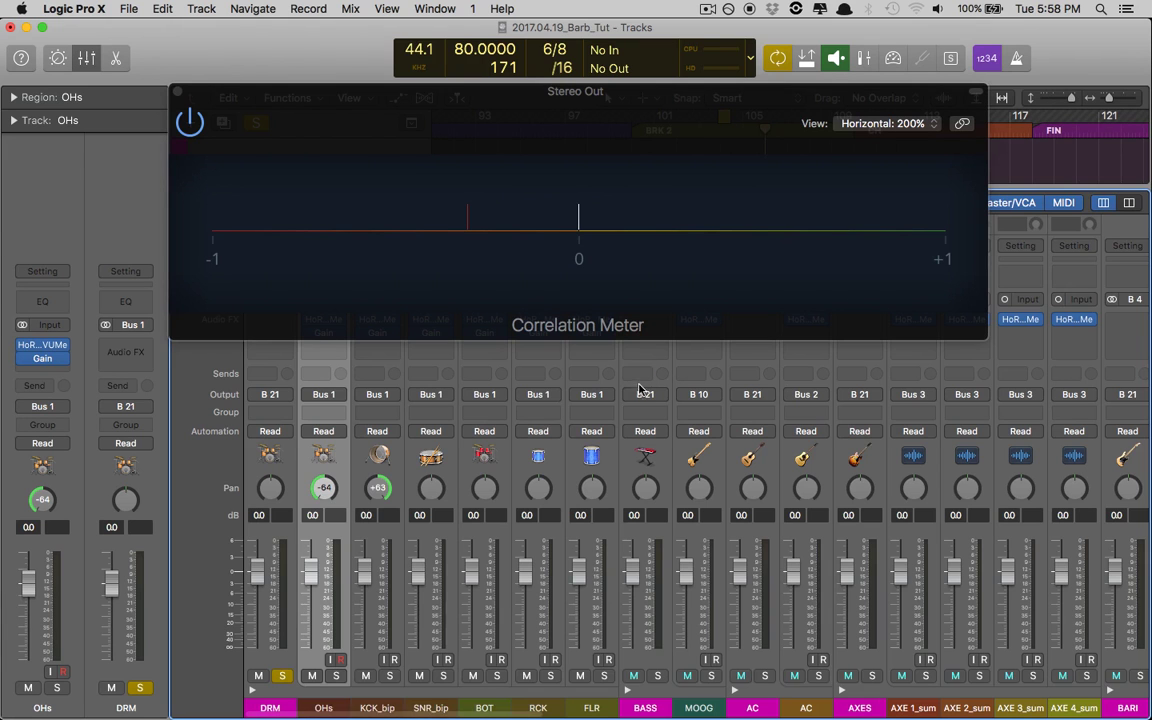
left_click(336, 676)
left_click(389, 676)
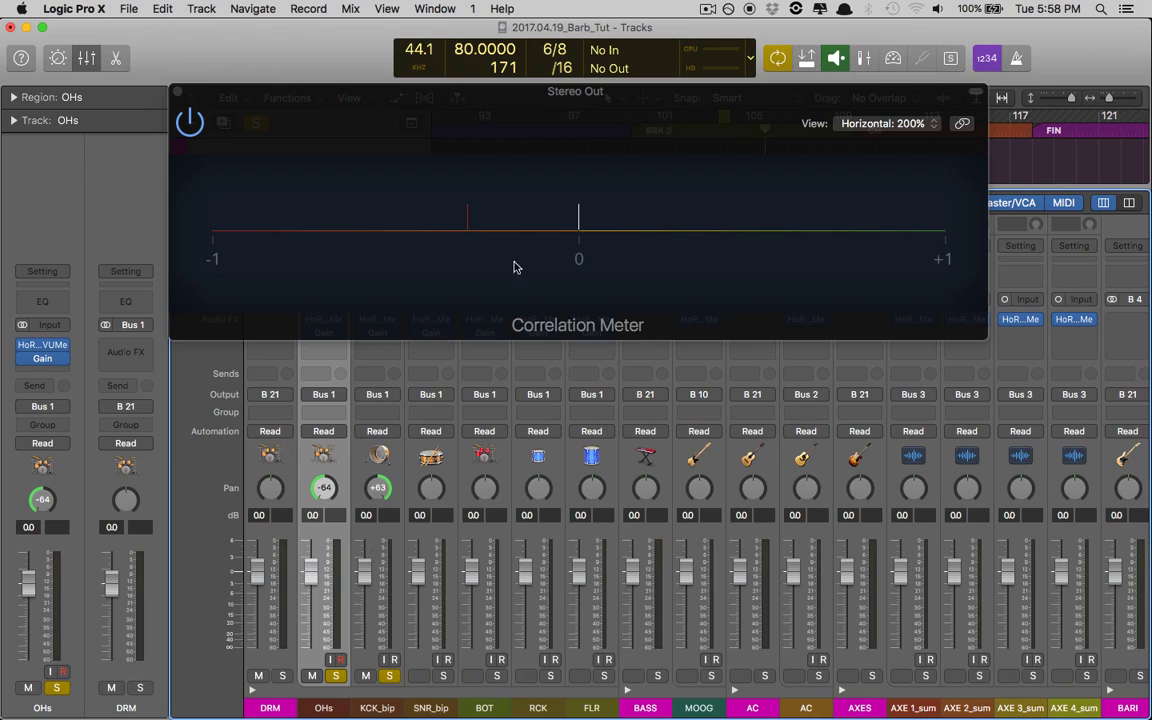
key("space")
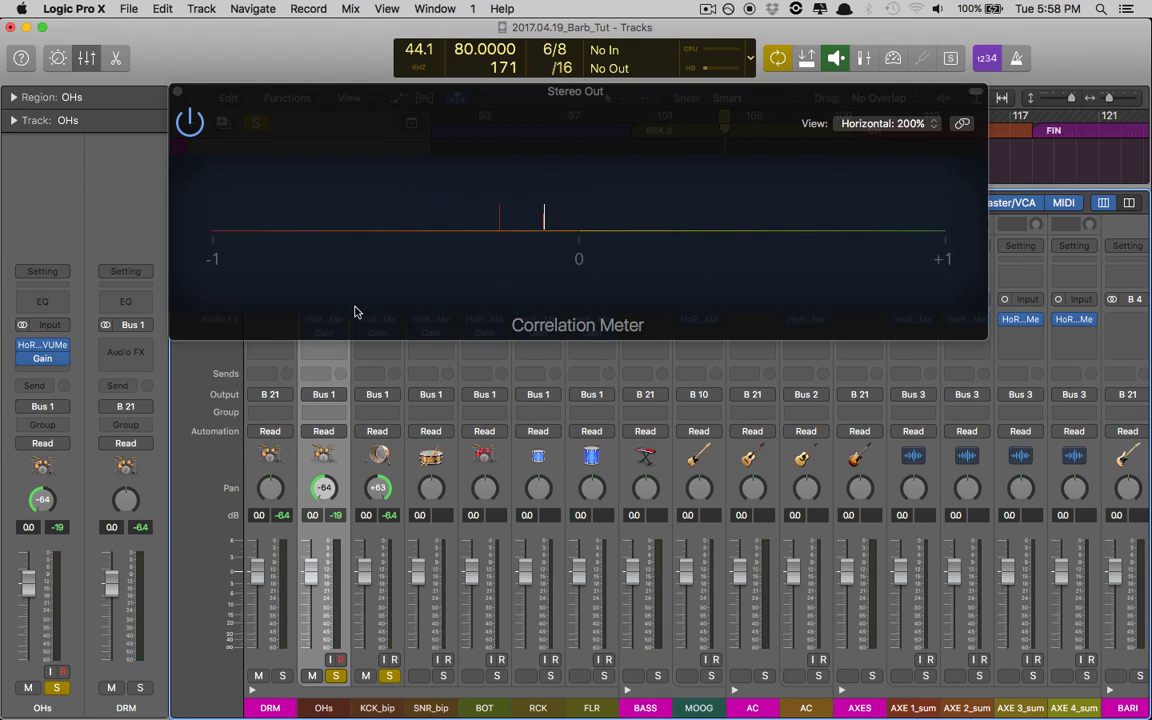
Step: Turn on Phase Invert for both L and R in the OHs Gain plug-in during playback, and close its window
key("super+w")
left_click(327, 336)
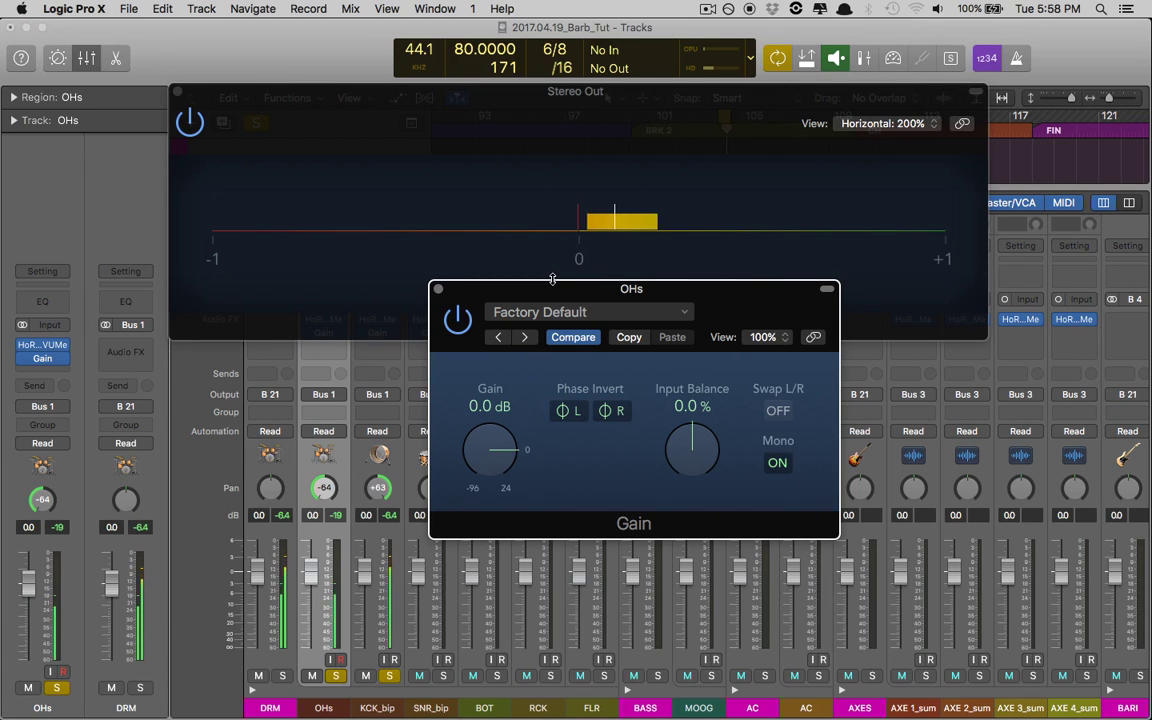
left_click(437, 289)
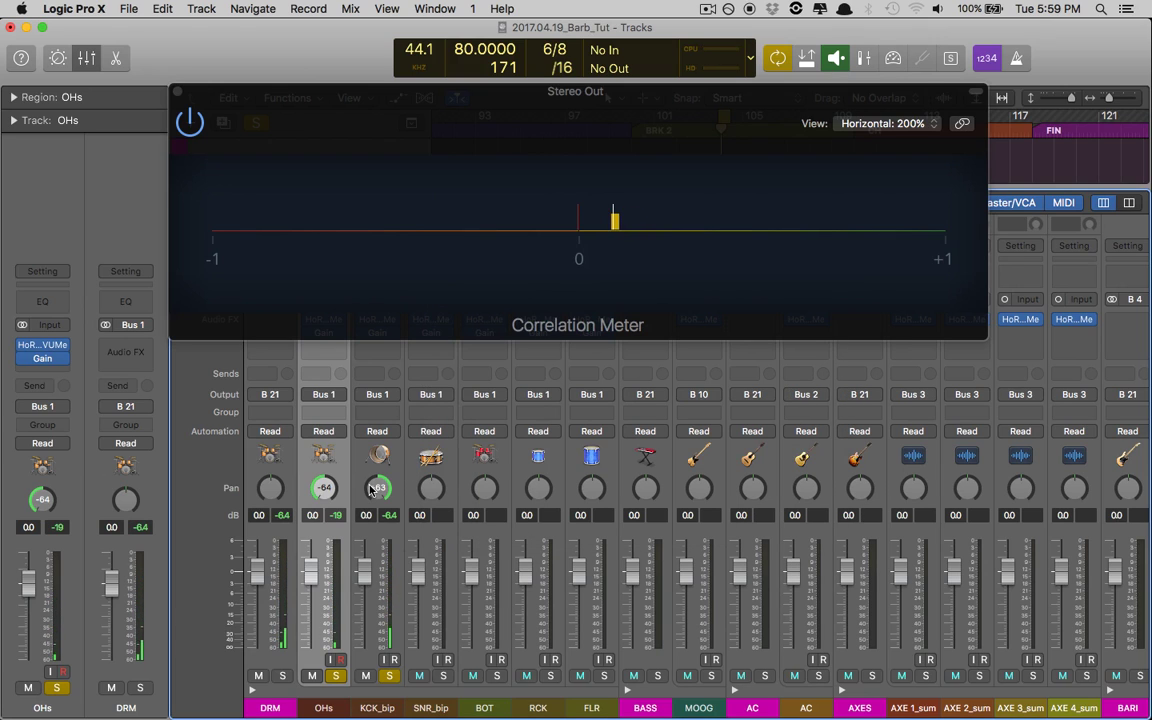
Step: Pan KCK_bip to -64, and solo the SNR_bip channel with its pan set to +63
left_click_drag(378, 488, 420, 712)
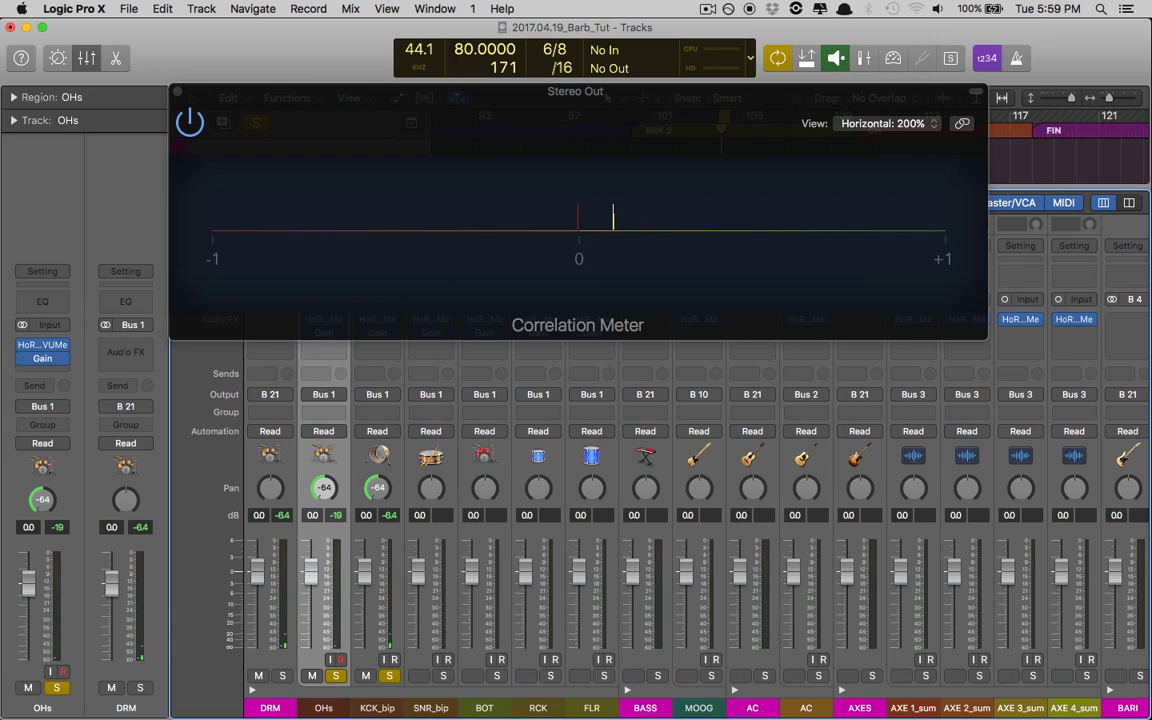
left_click(443, 678)
left_click_drag(418, 502, 386, 445)
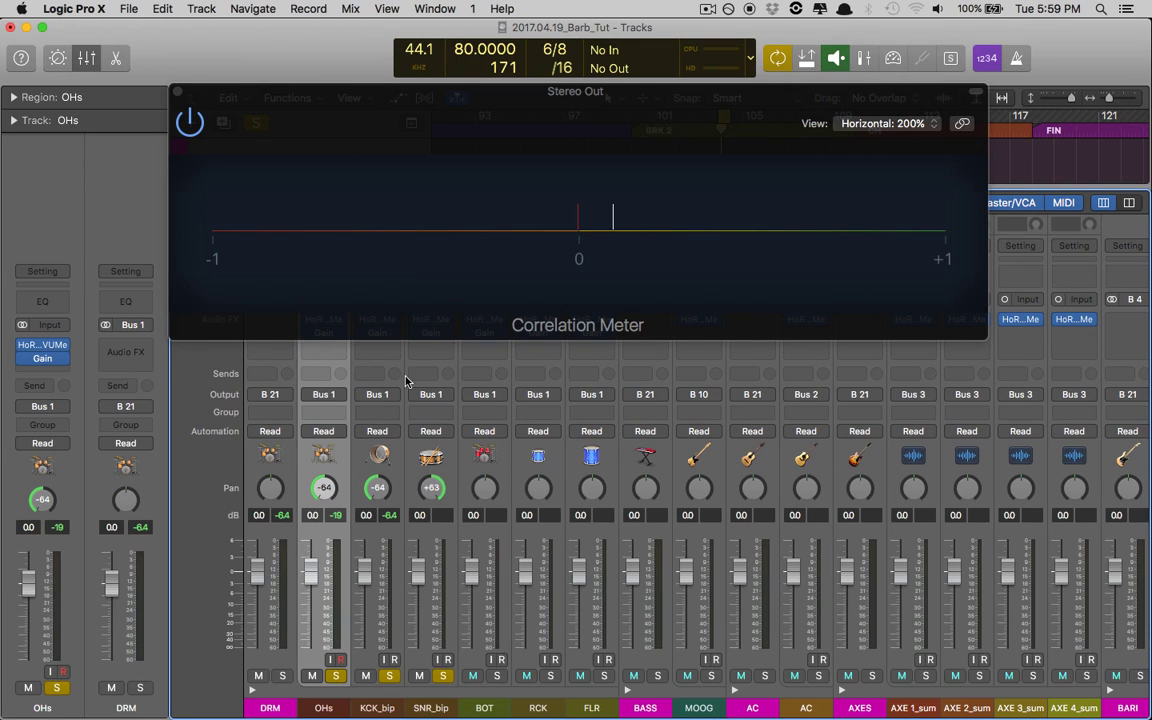
Step: Open the SNR_bip Gain plug-in and move the shortened cycle range onto the snare hit midway through bar 104
left_click(431, 336)
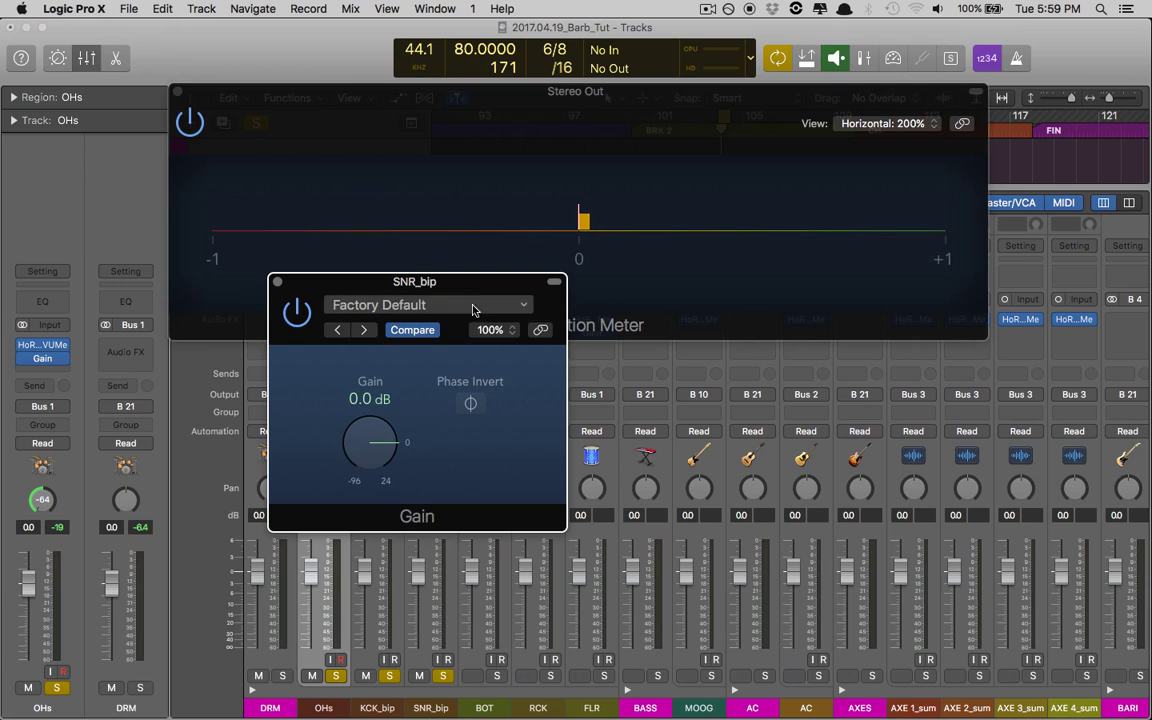
left_click_drag(478, 273, 568, 415)
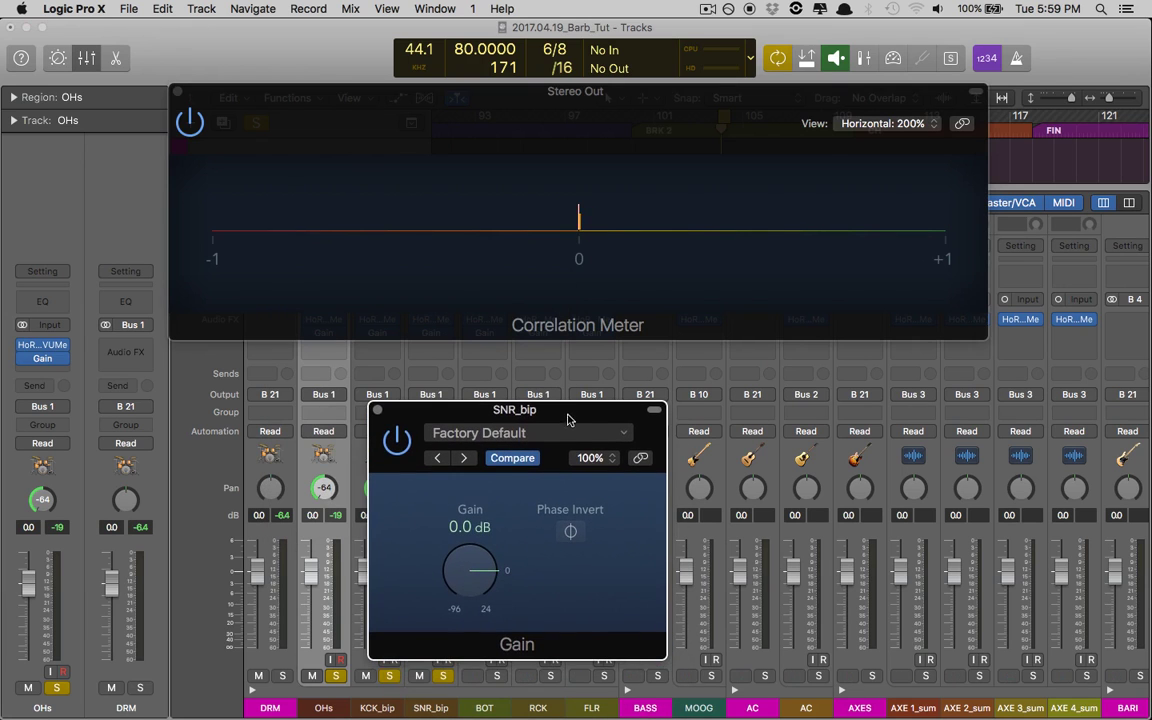
key("x")
left_click_drag(684, 309, 753, 411)
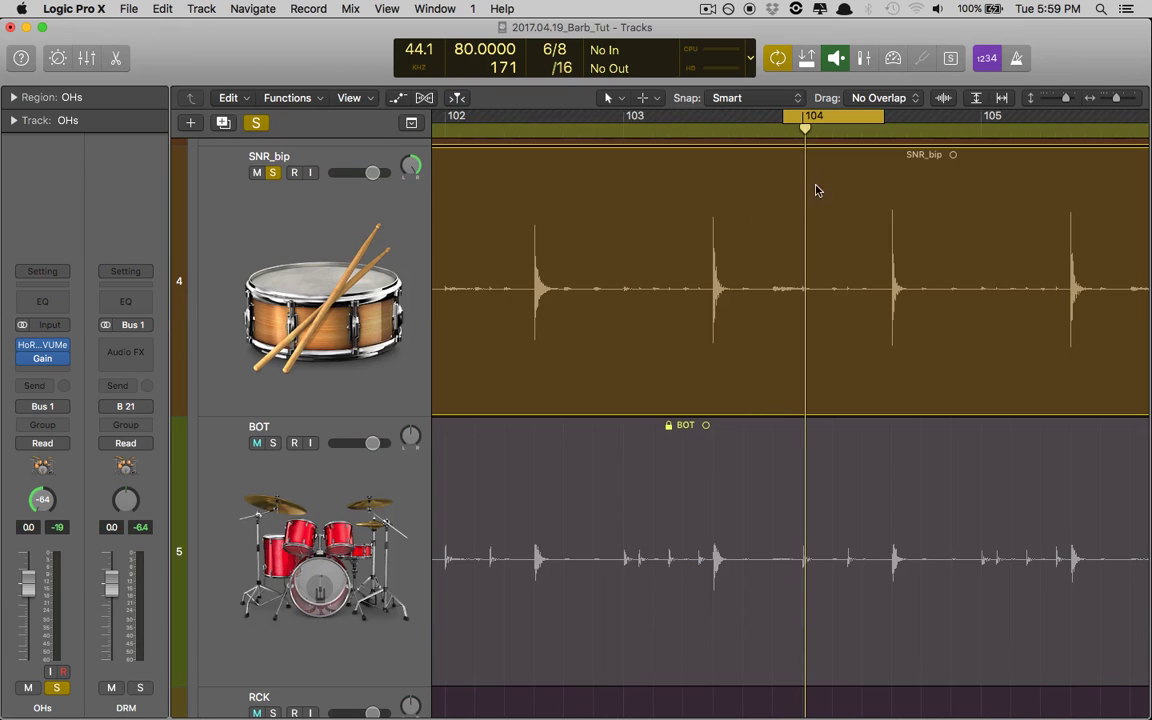
left_click_drag(810, 110, 902, 121)
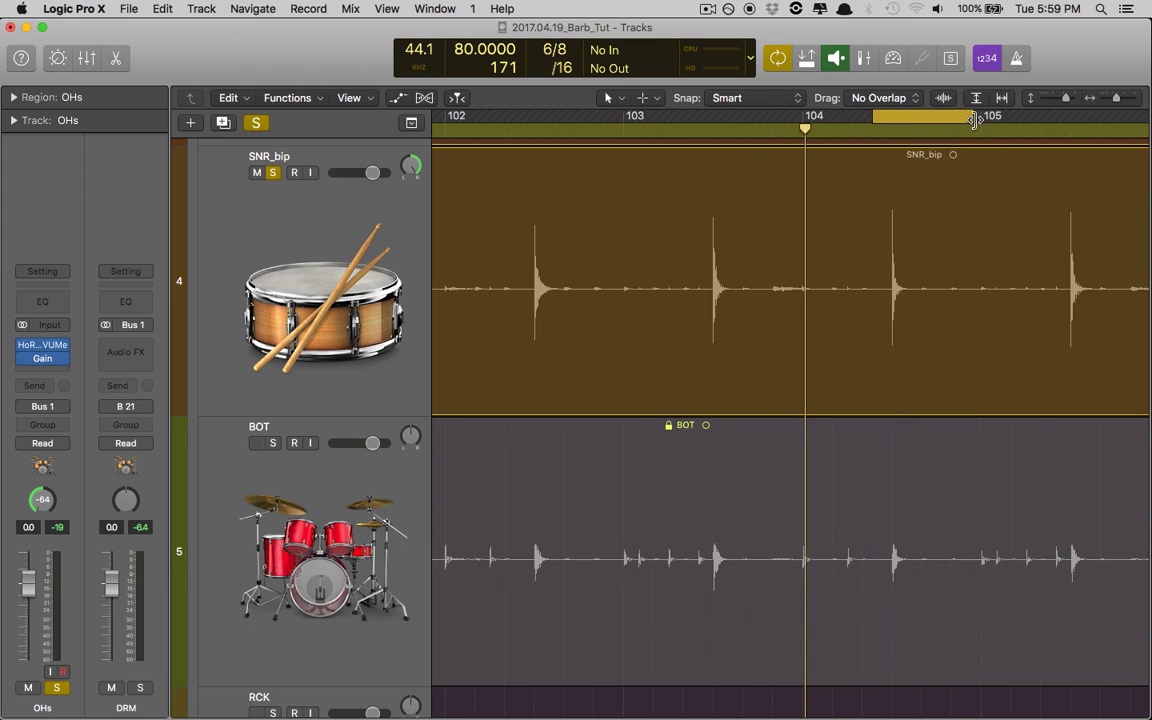
left_click_drag(973, 117, 936, 119)
key("v")
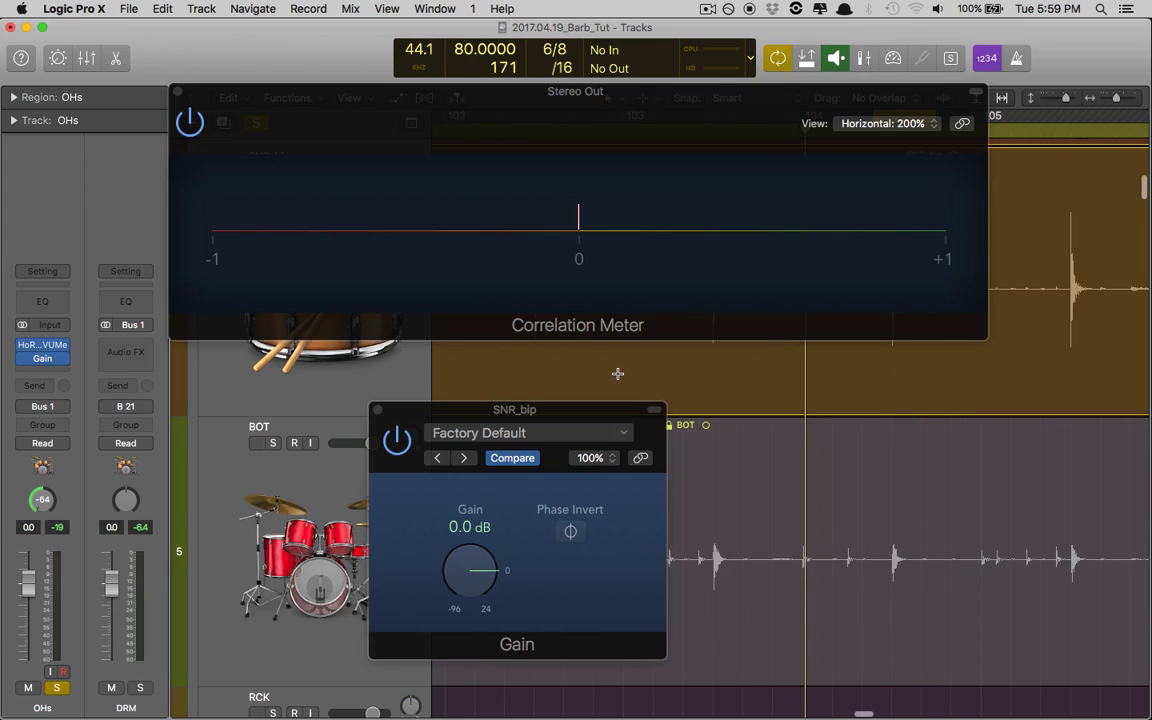
Step: Play the cycle, compare the correlation with SNR_bip's Phase Invert on and off, leave it off and close its Gain window
key("space")
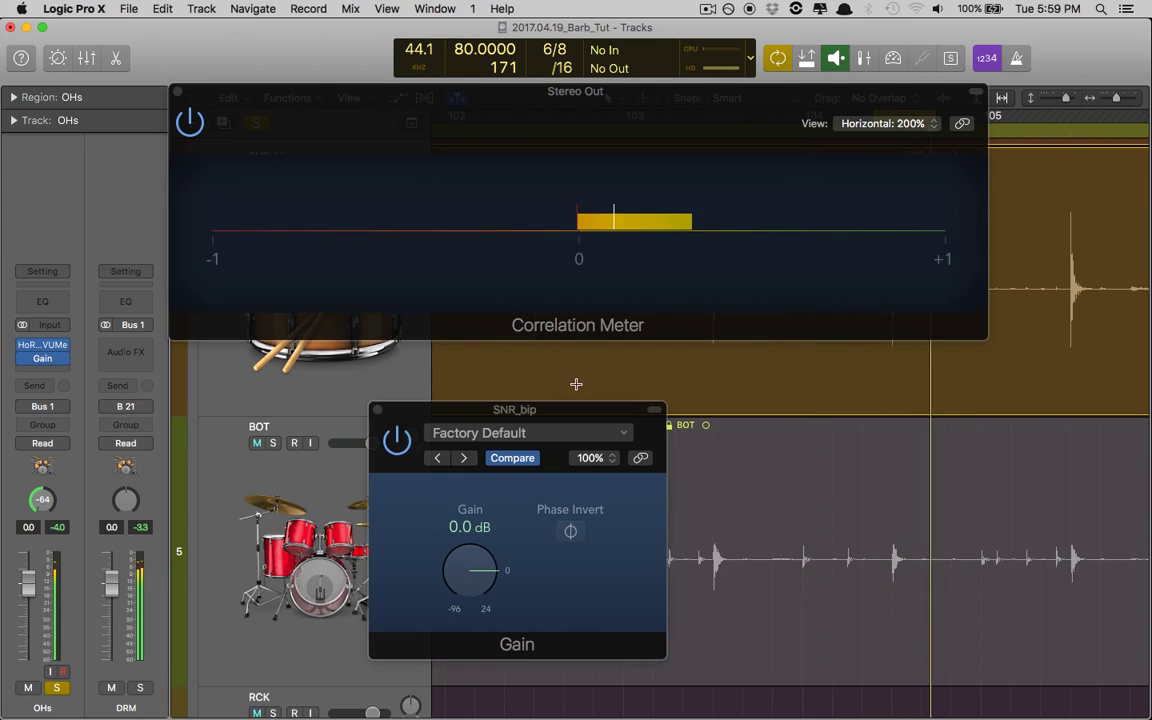
key("x")
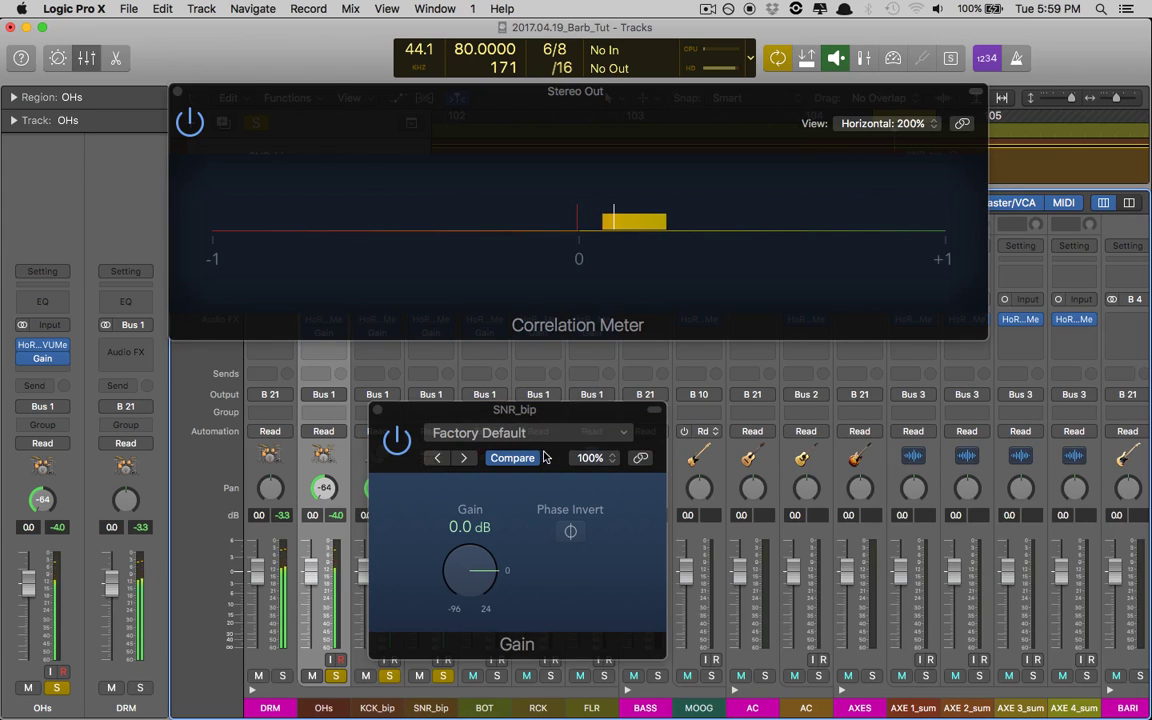
left_click(569, 531)
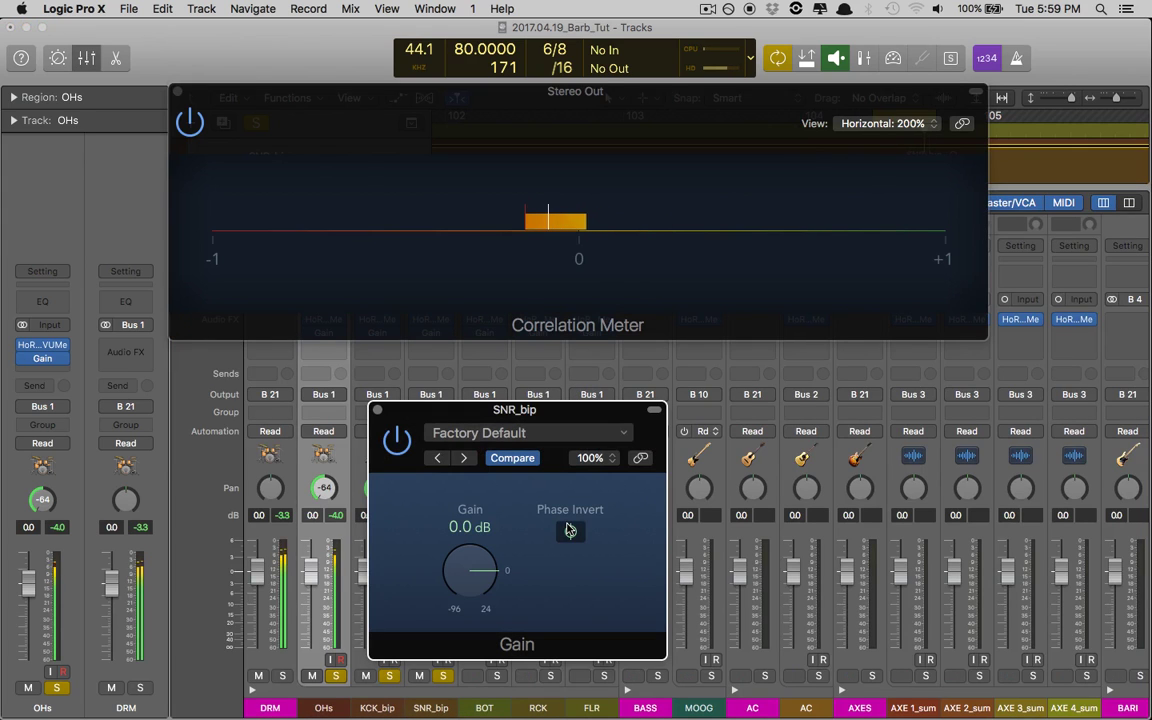
left_click(569, 531)
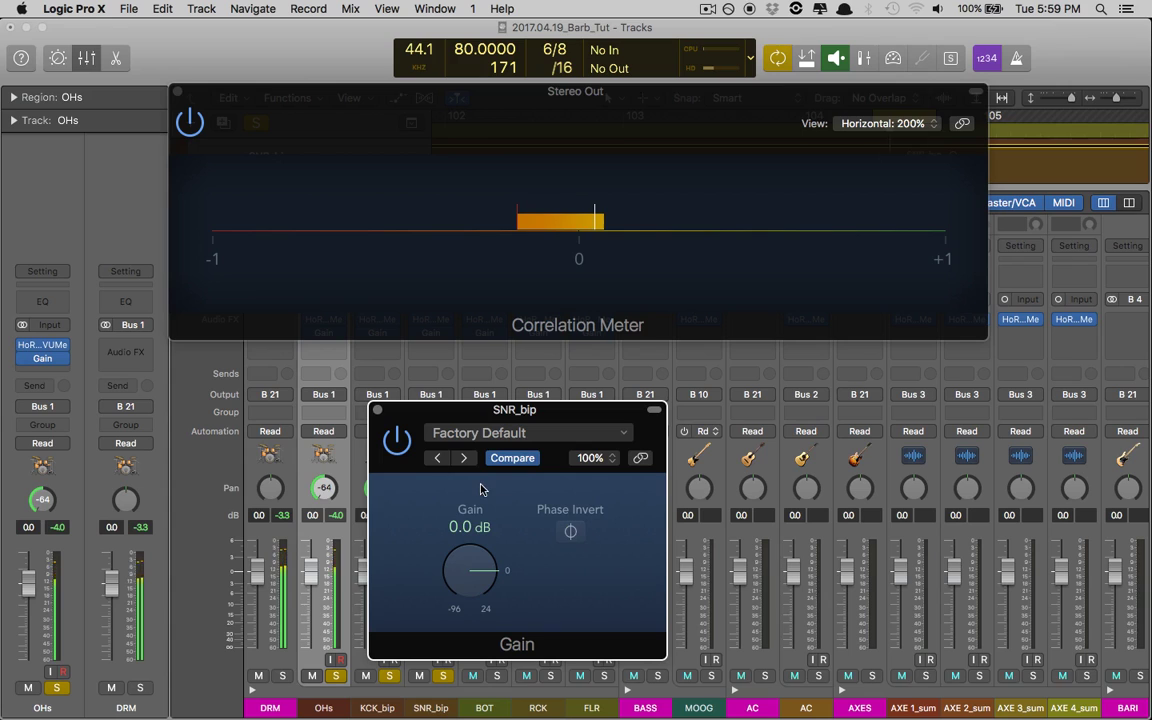
left_click(378, 413)
Step: Pan SNR_bip to -64, and solo the BOT channel with its pan set to +63
left_click(496, 676)
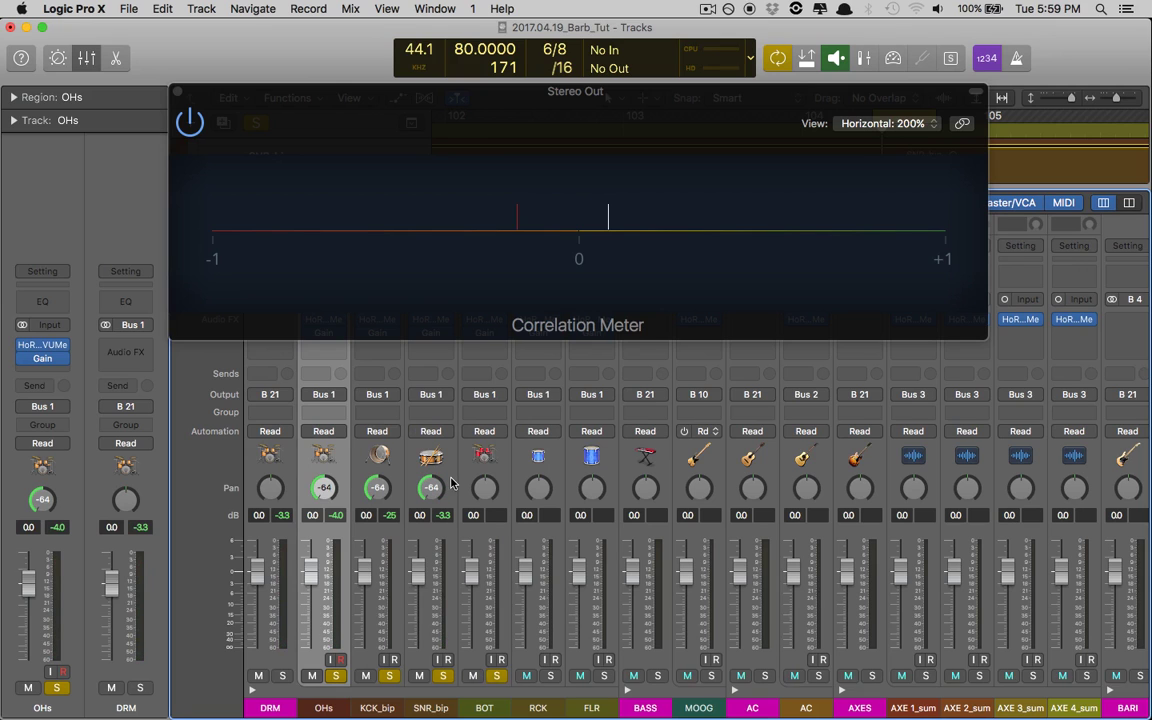
left_click_drag(490, 487, 460, 190)
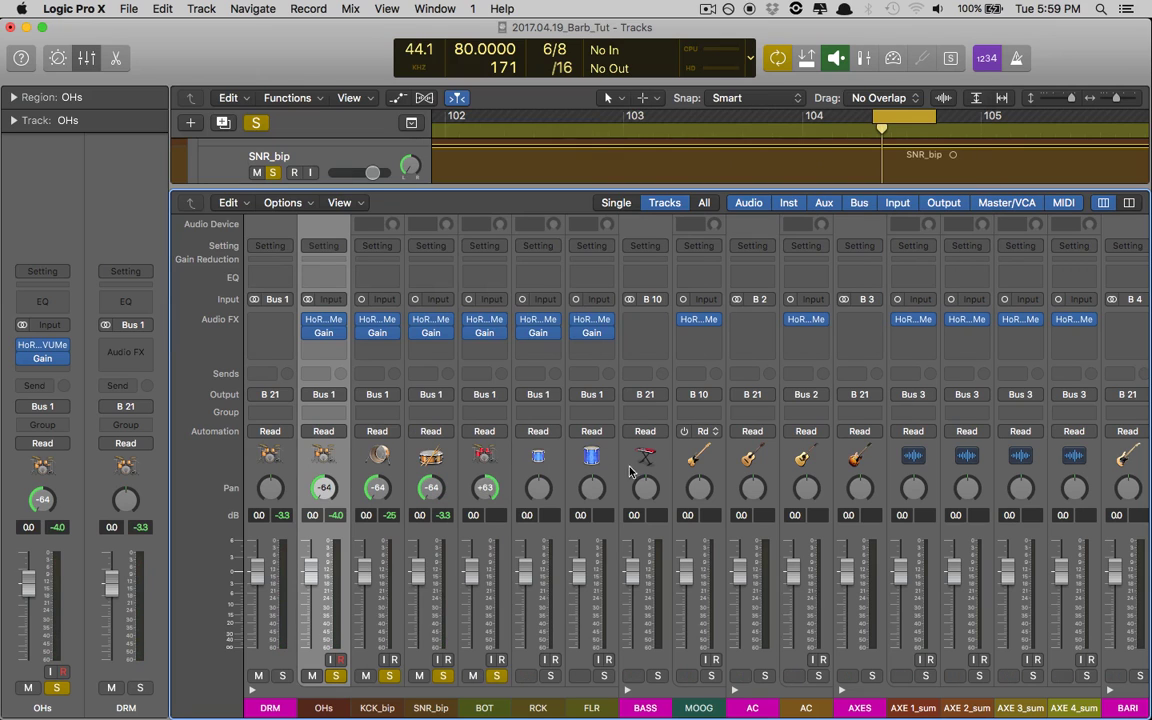
Step: Compare the BOT Gain plug-in's Phase Invert off and on during playback, leave it on, close its window and clear the peak levels
left_click(484, 328)
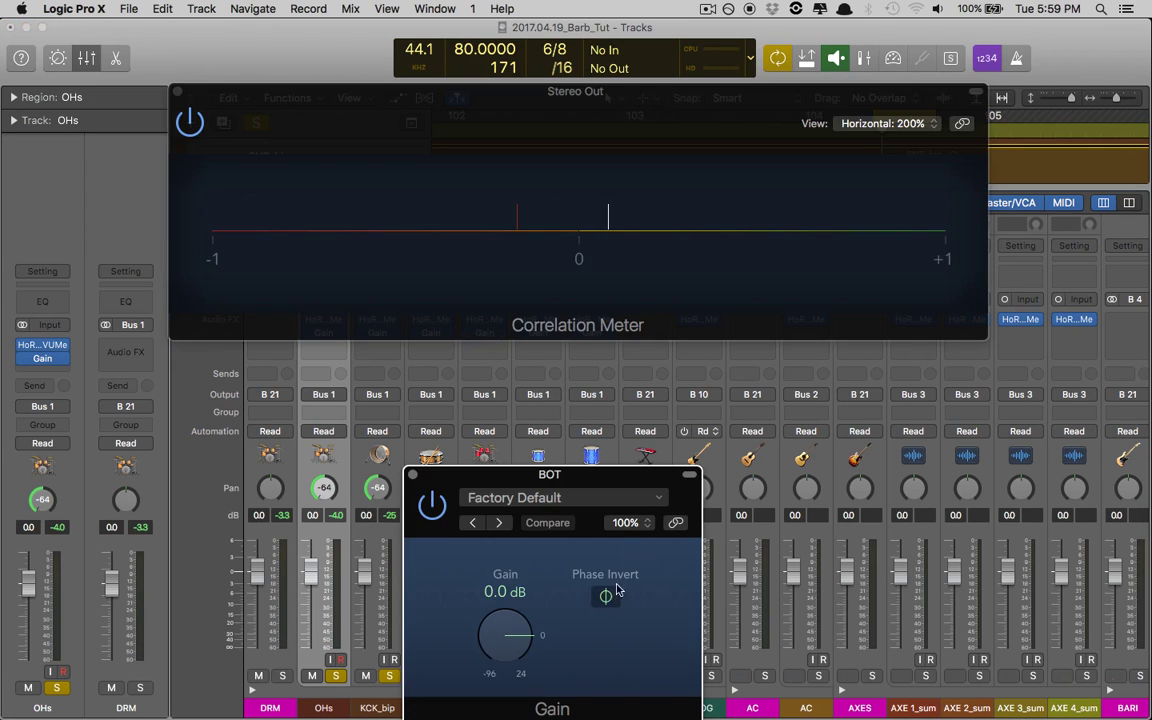
left_click(605, 596)
left_click_drag(622, 480, 577, 403)
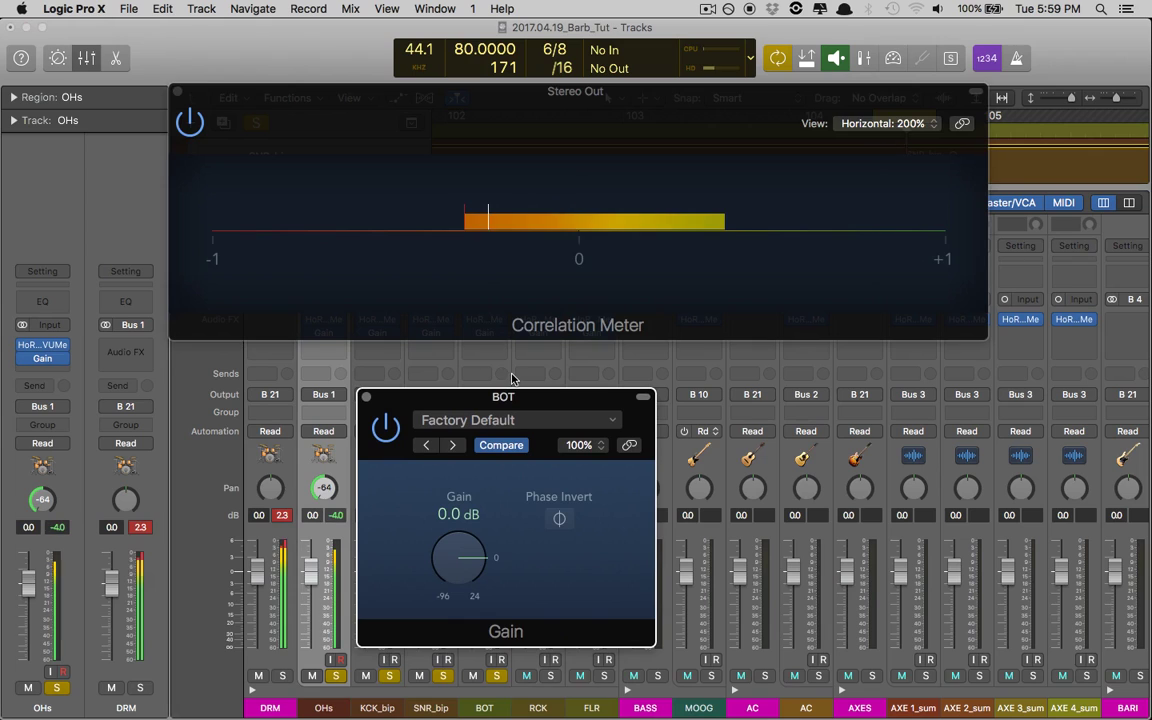
left_click(558, 518)
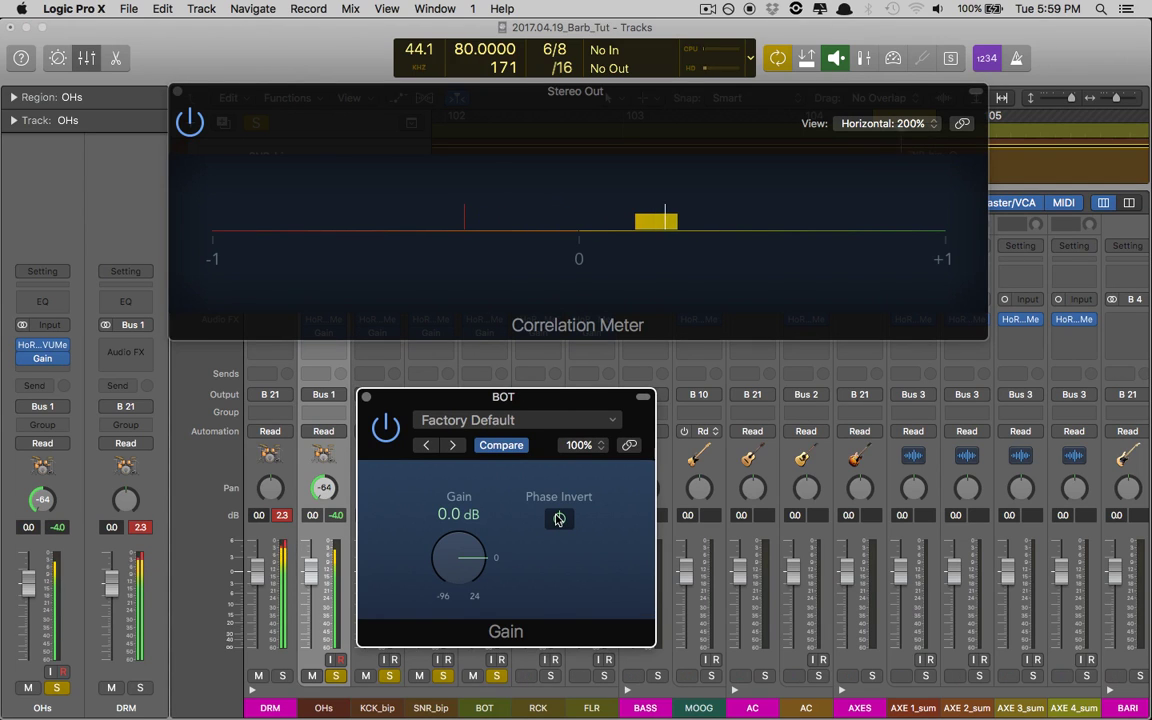
left_click(366, 397)
left_click(497, 515, "alt")
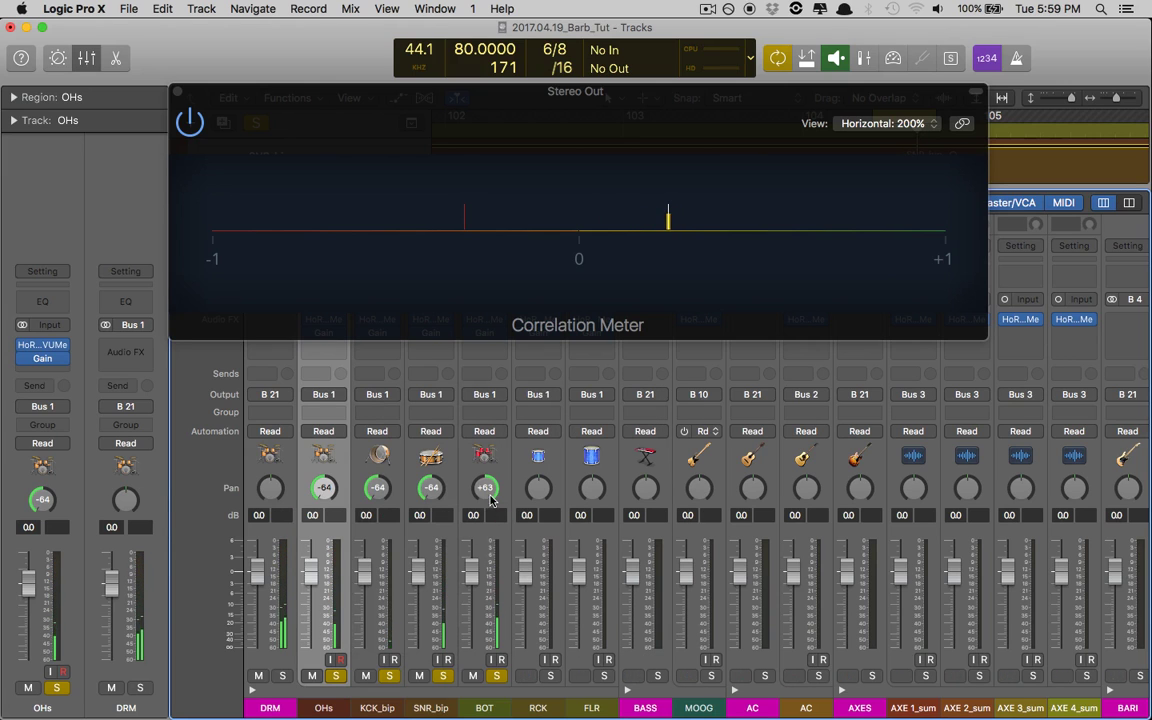
Step: Pan BOT to -64, and solo the RCK channel with its pan set to +63
left_click_drag(484, 487, 484, 540)
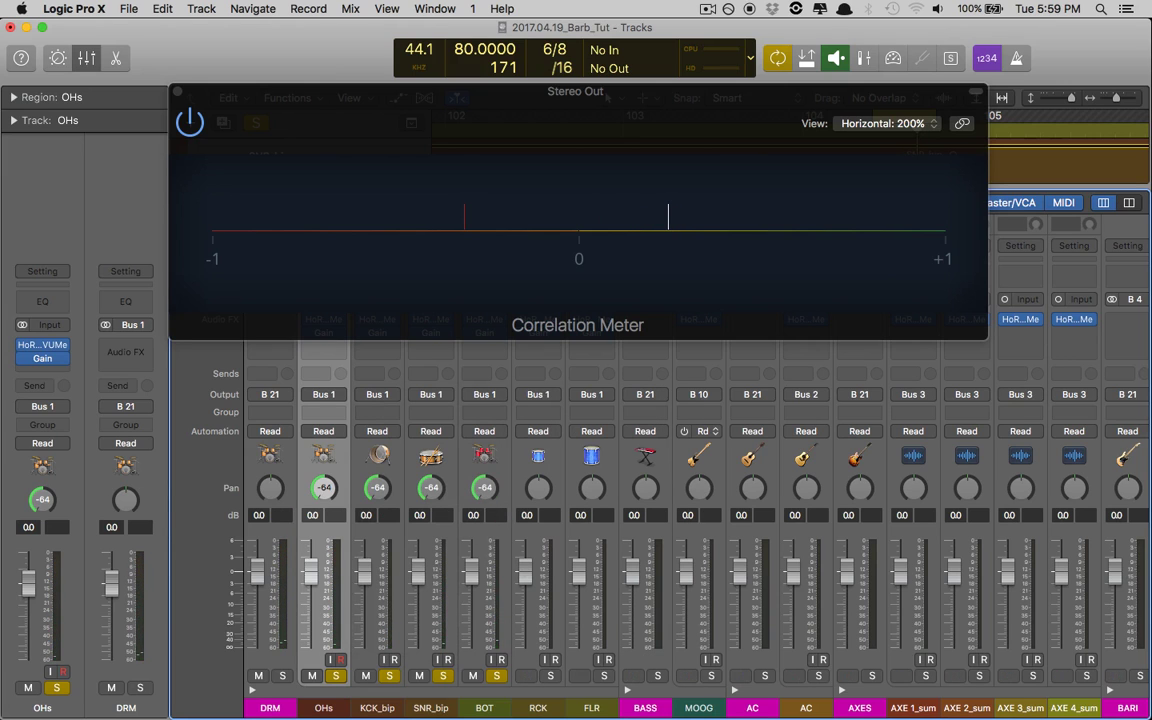
left_click_drag(540, 494, 550, 680)
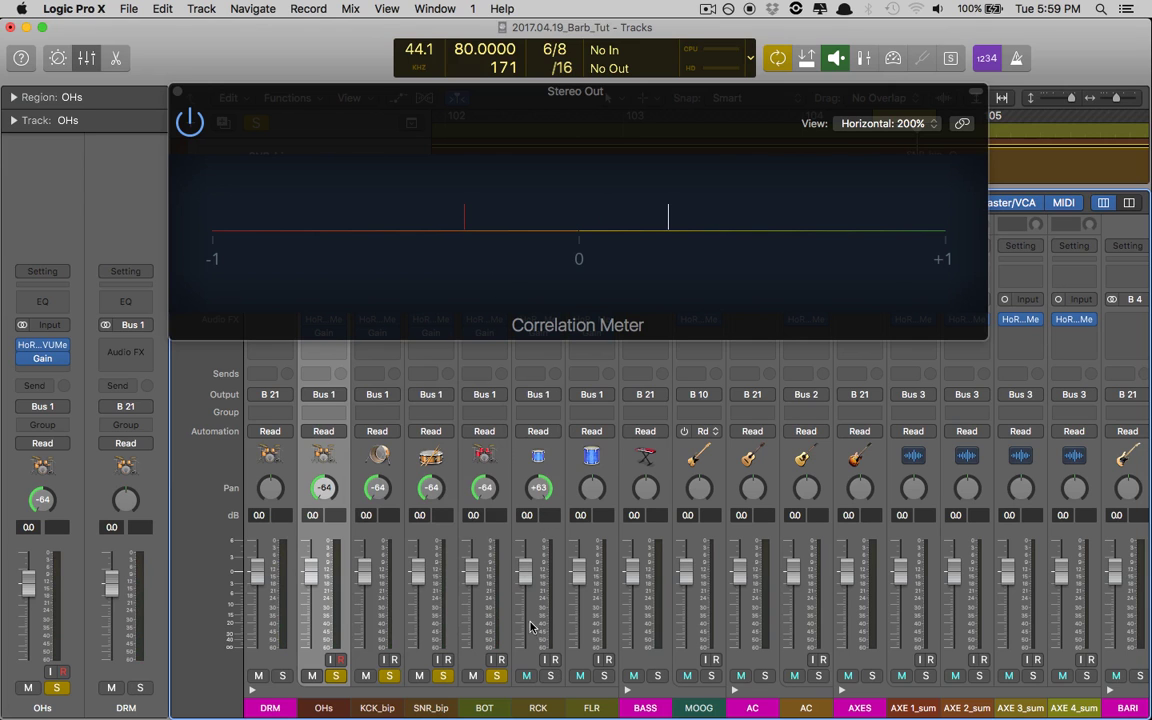
Step: Set the cycle range to the RCK tom region just before the FIN marker and bring back the mixer
key("x")
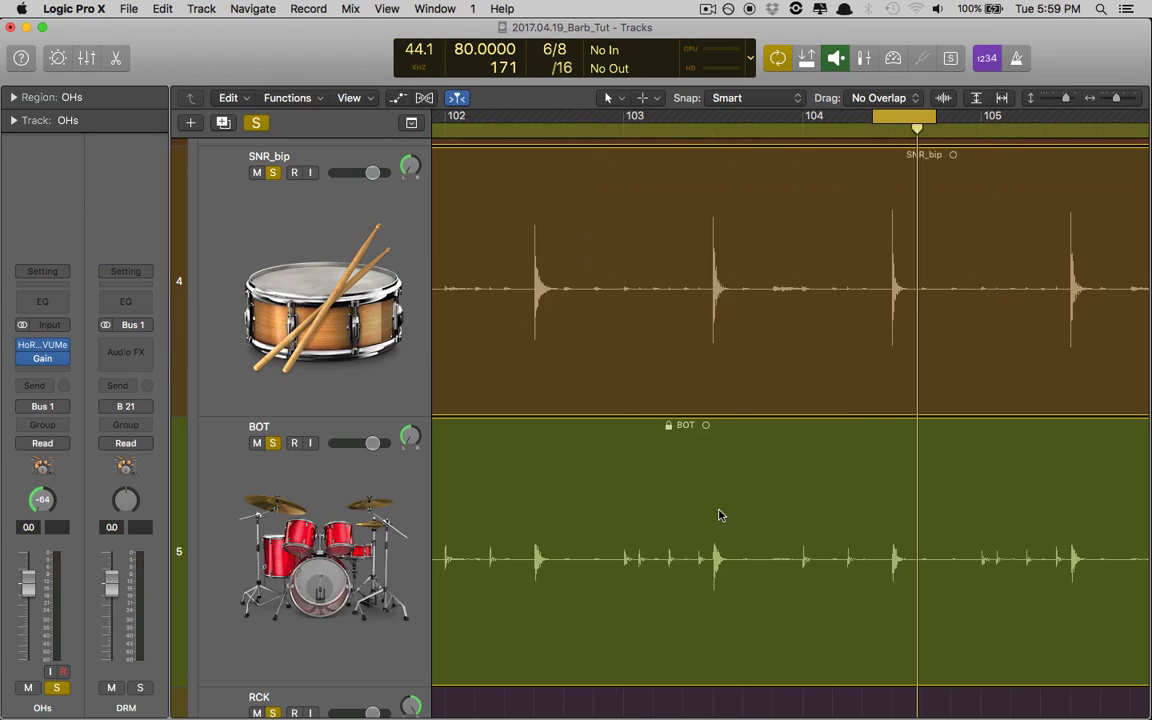
key("z")
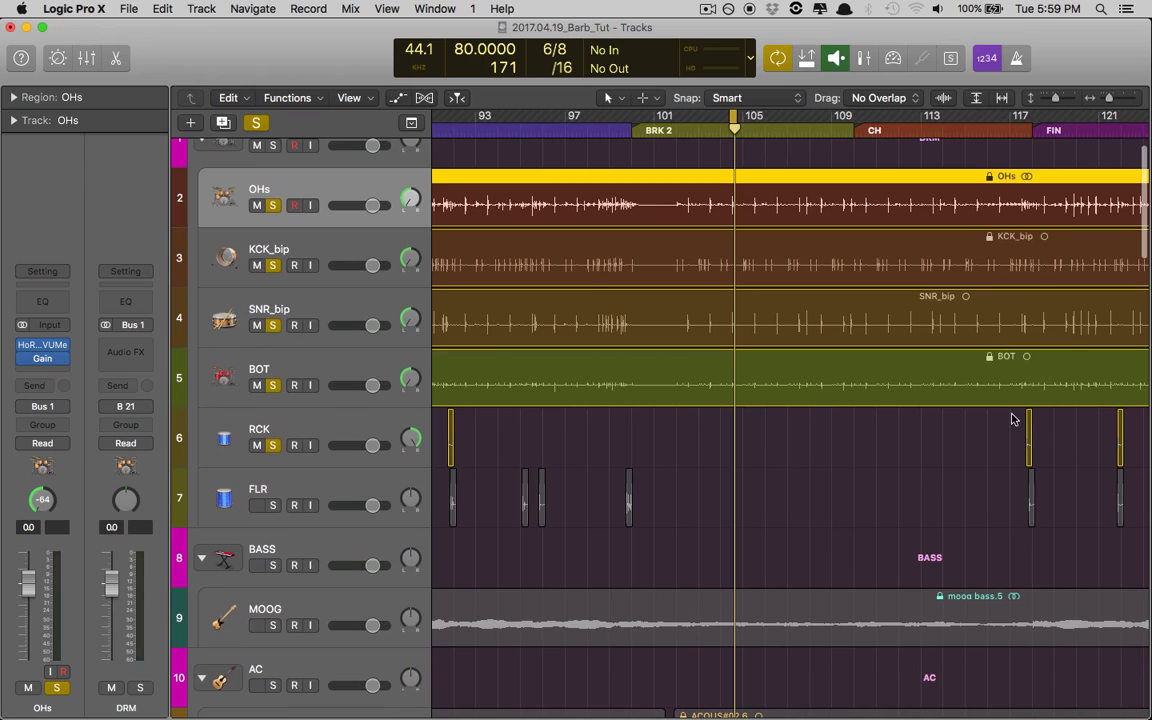
left_click(1029, 437)
key("x")
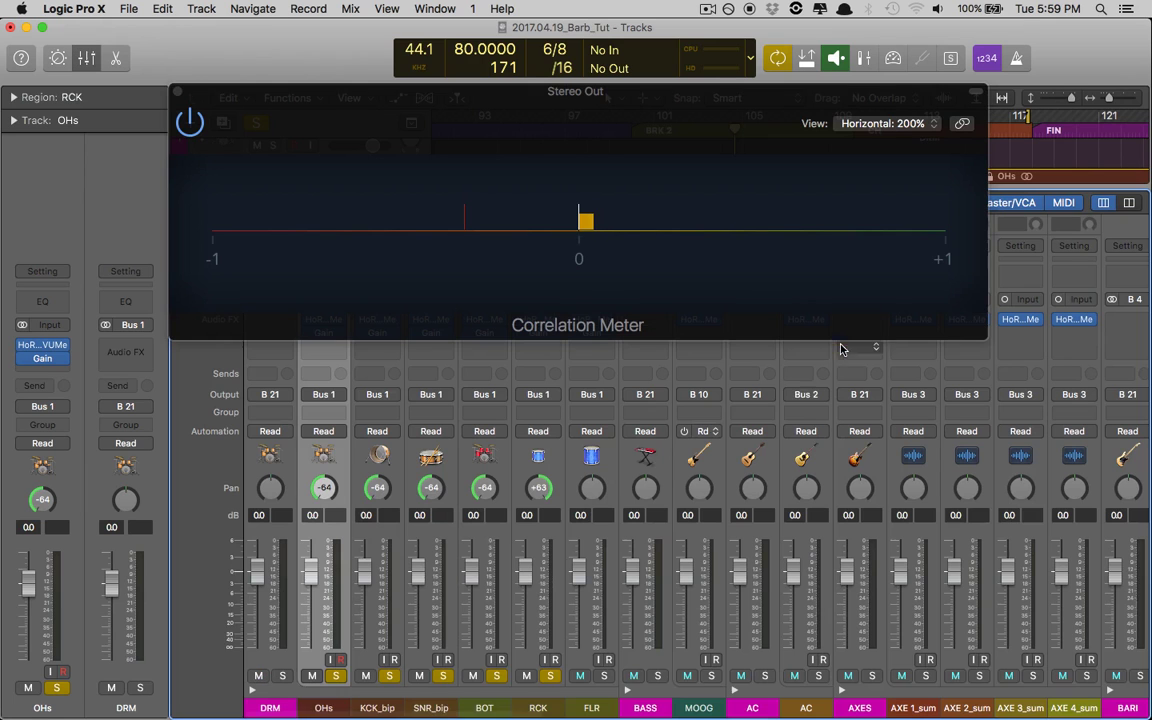
Step: Play the cycle and compare the correlation with Phase Invert on and off in the RCK Gain plug-in, leaving it off
key("super+w")
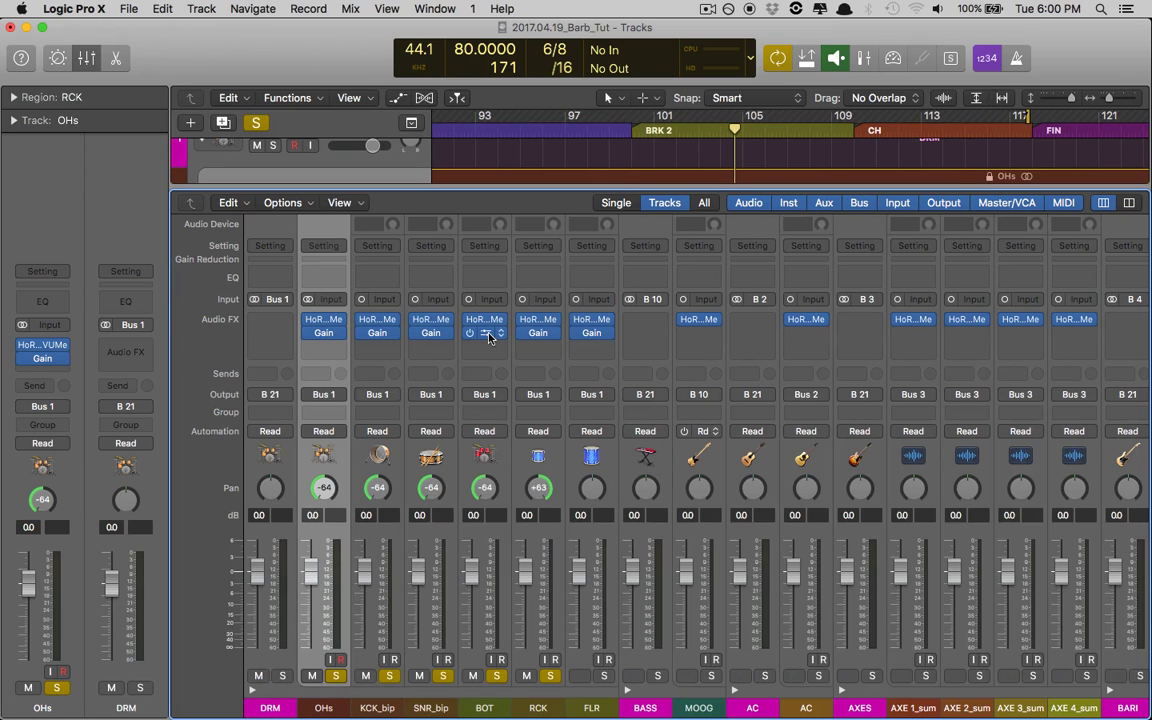
left_click(489, 338)
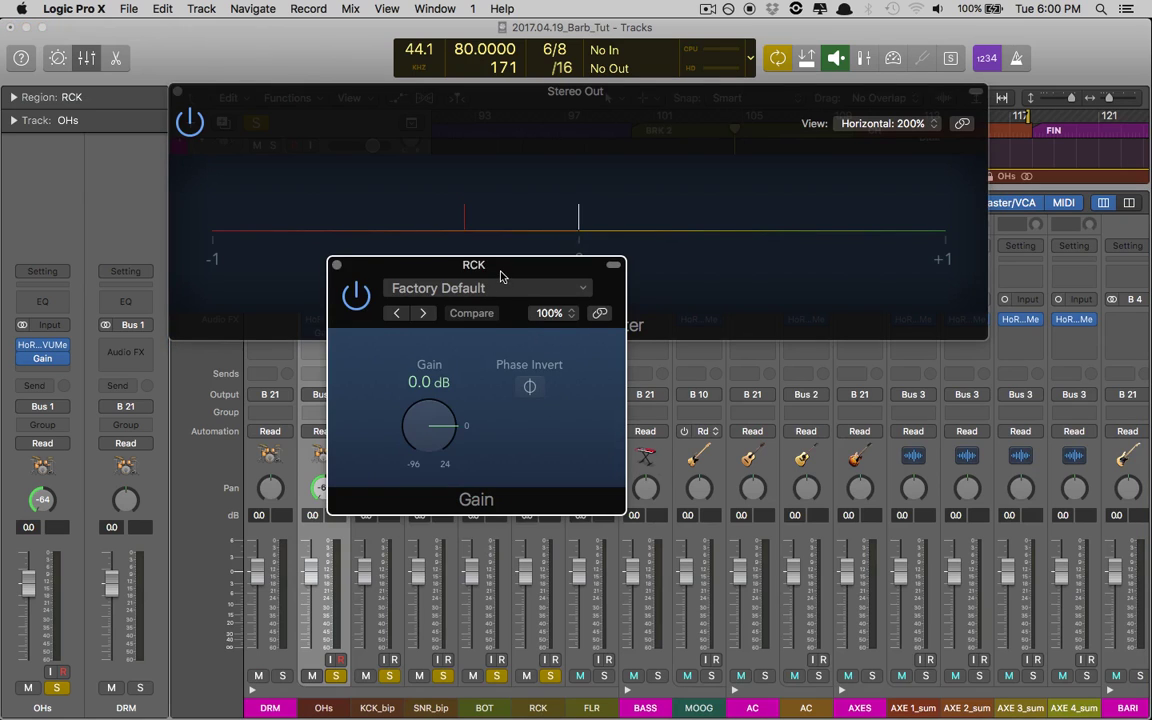
left_click_drag(501, 276, 501, 398)
key("space")
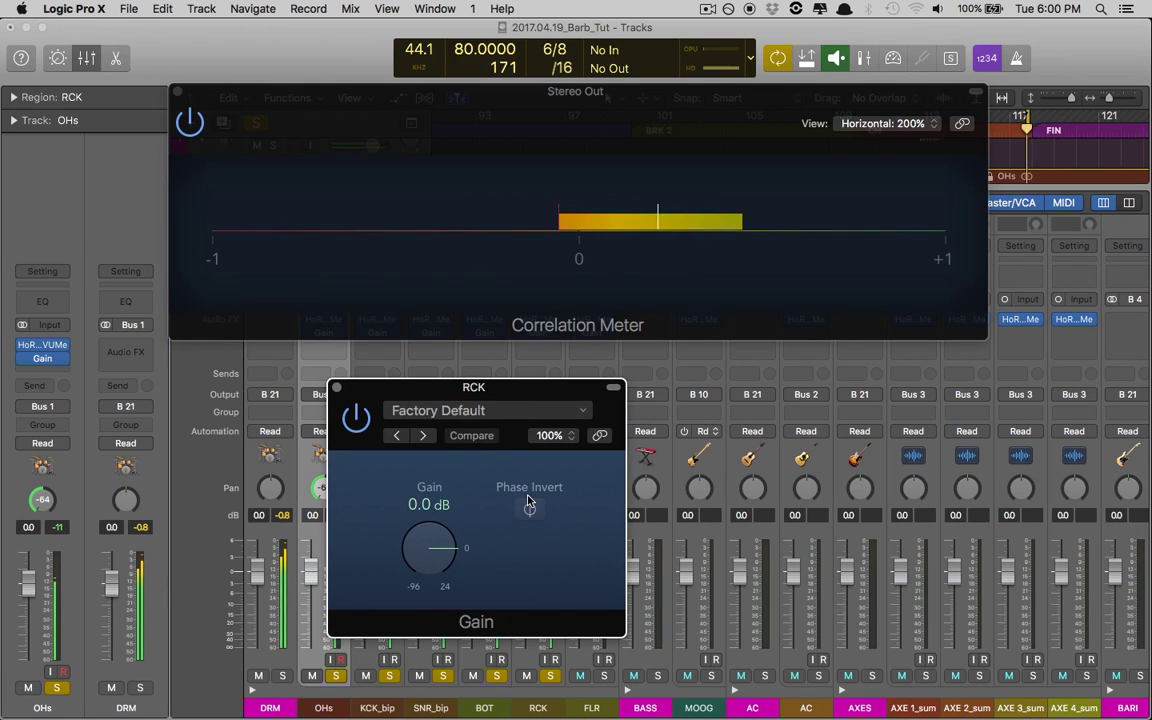
left_click(530, 510)
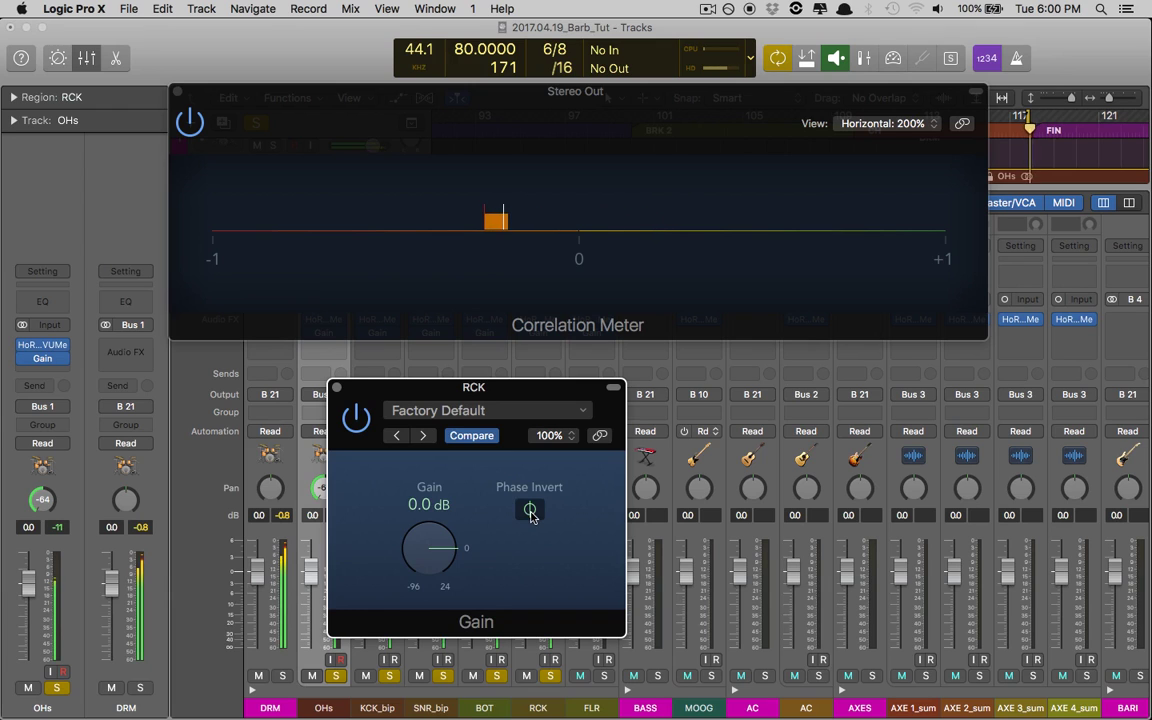
left_click(530, 510)
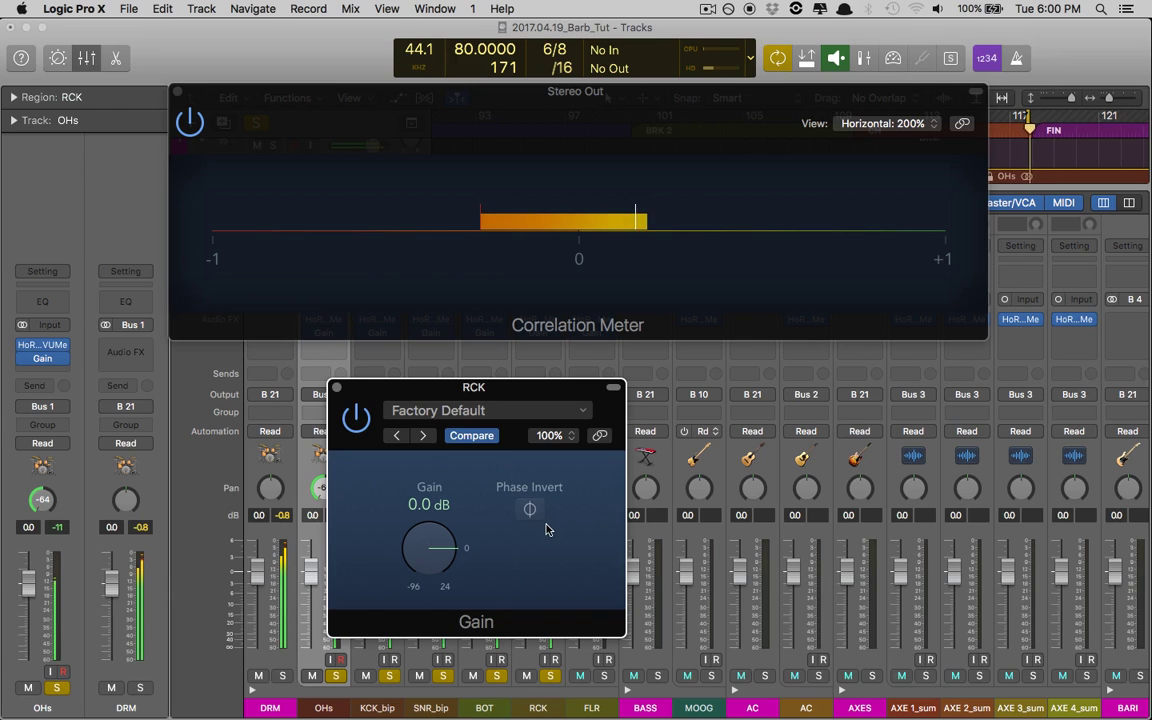
Step: Hide the plug-in windows, pan RCK to -64, and solo the FLR channel with its pan at +63
key("v")
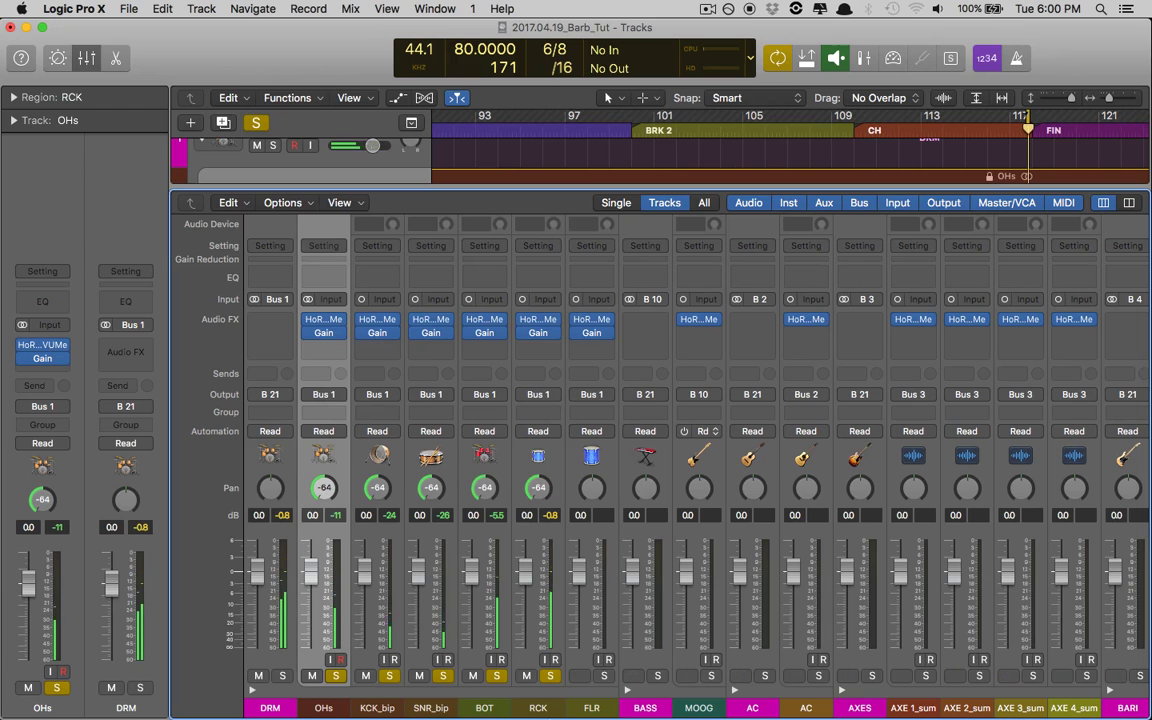
left_click_drag(604, 493, 540, 440)
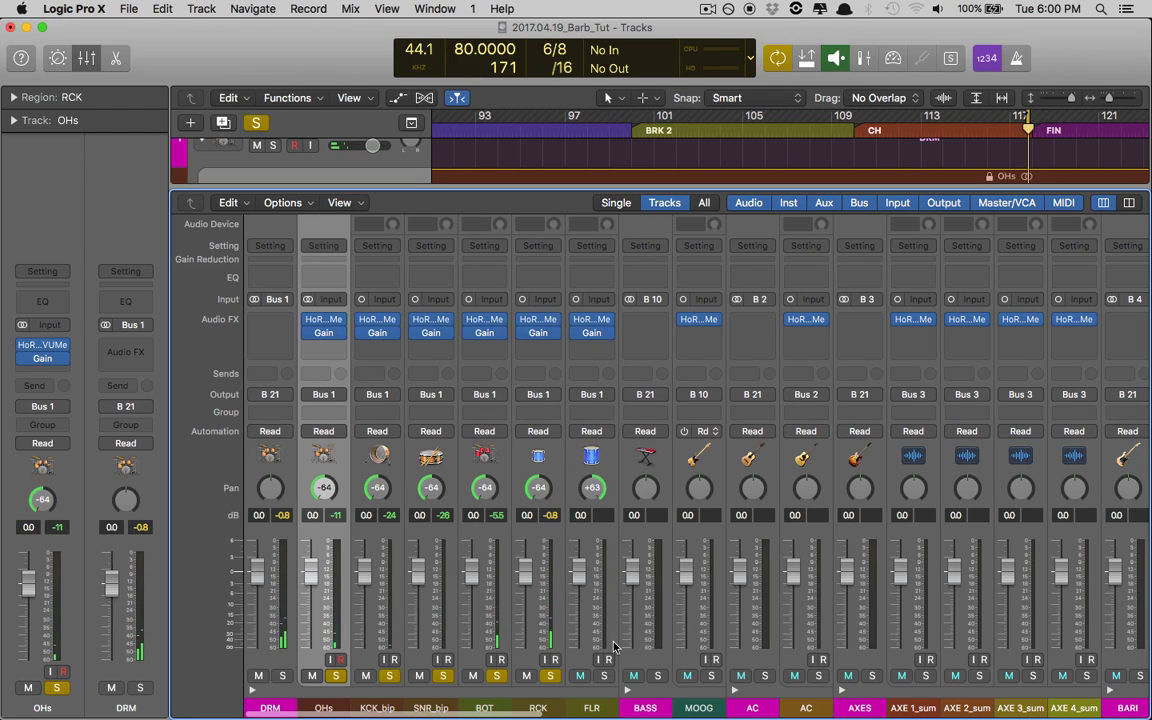
Step: Set the cycle range to the FLR region just before bar 118, and bring back the mixer and plug-in windows
key("x")
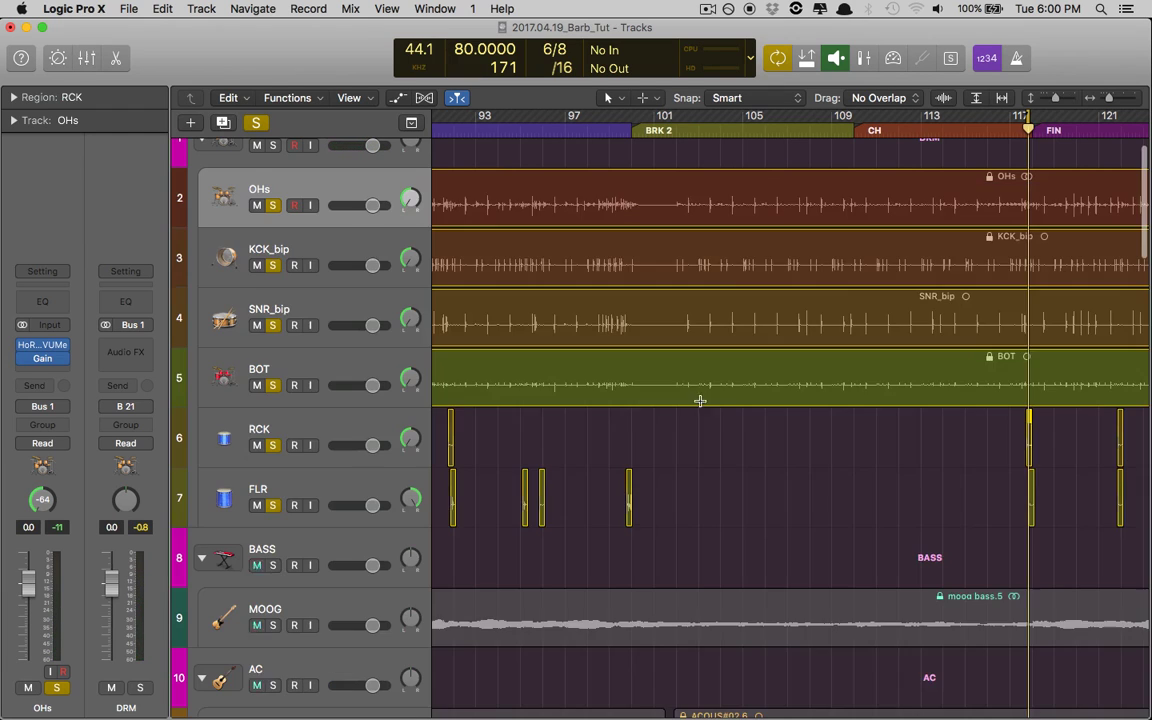
left_click_drag(733, 430, 920, 542)
left_click(630, 470)
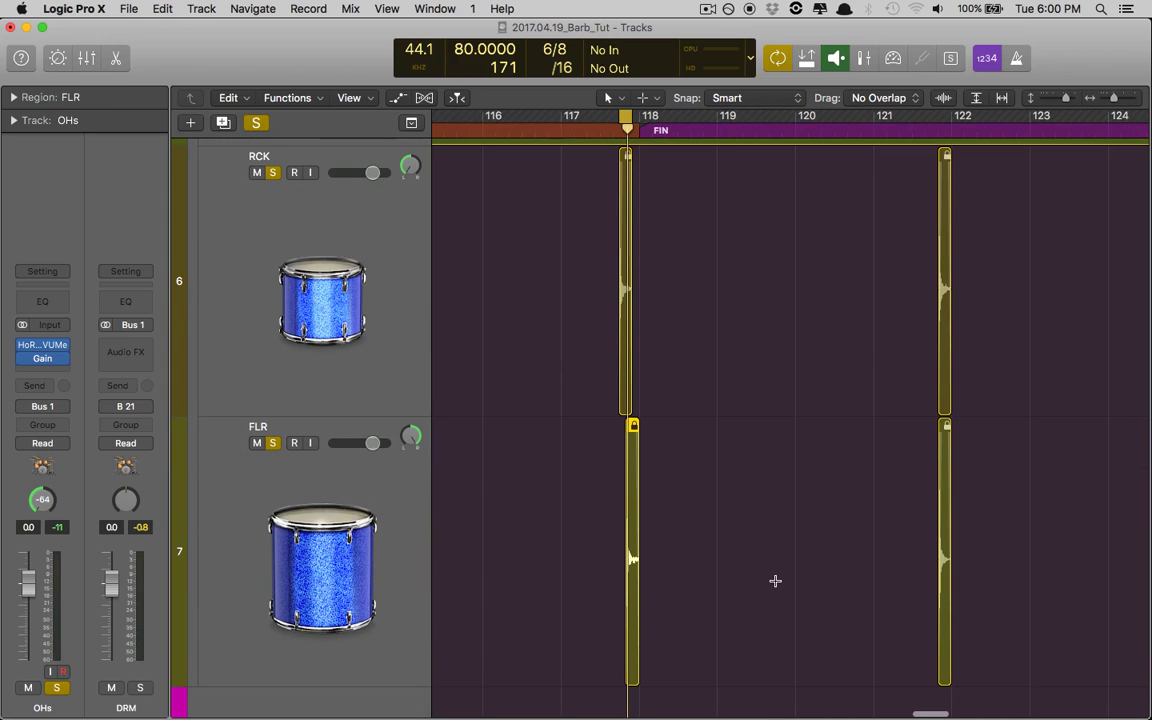
key("v")
key("x")
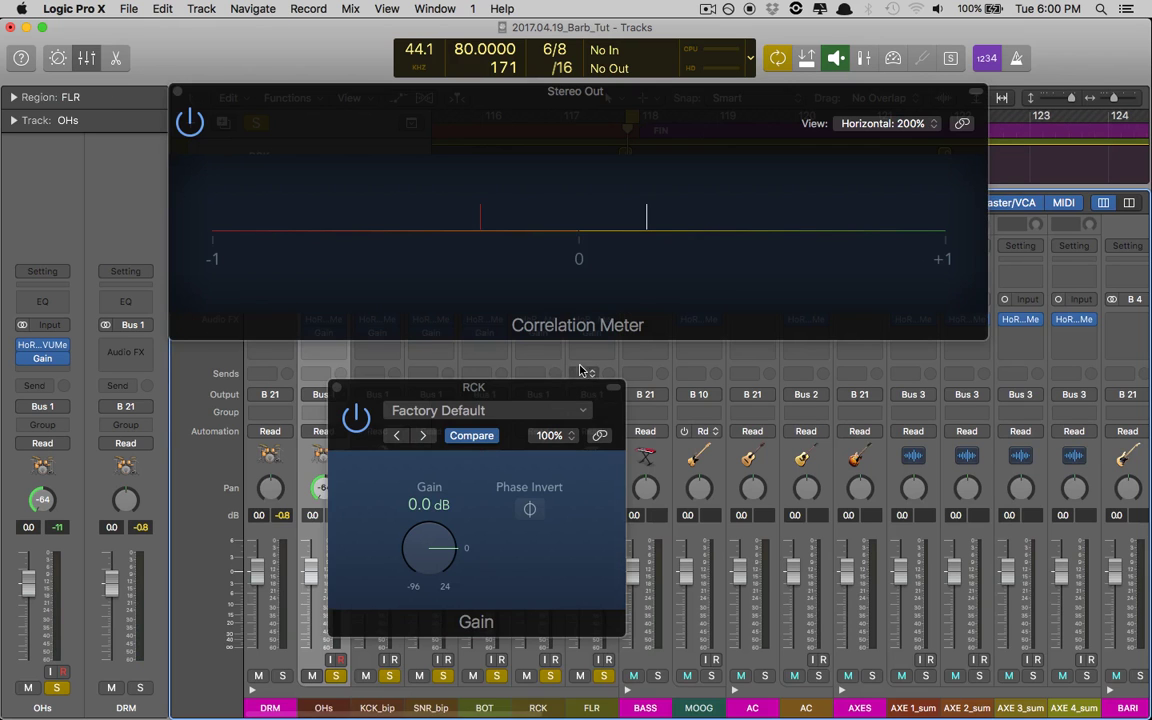
key("v")
Step: Play the cycle and compare the correlation with Phase Invert on and off in the FLR Gain plug-in, leaving it off
left_click(592, 333)
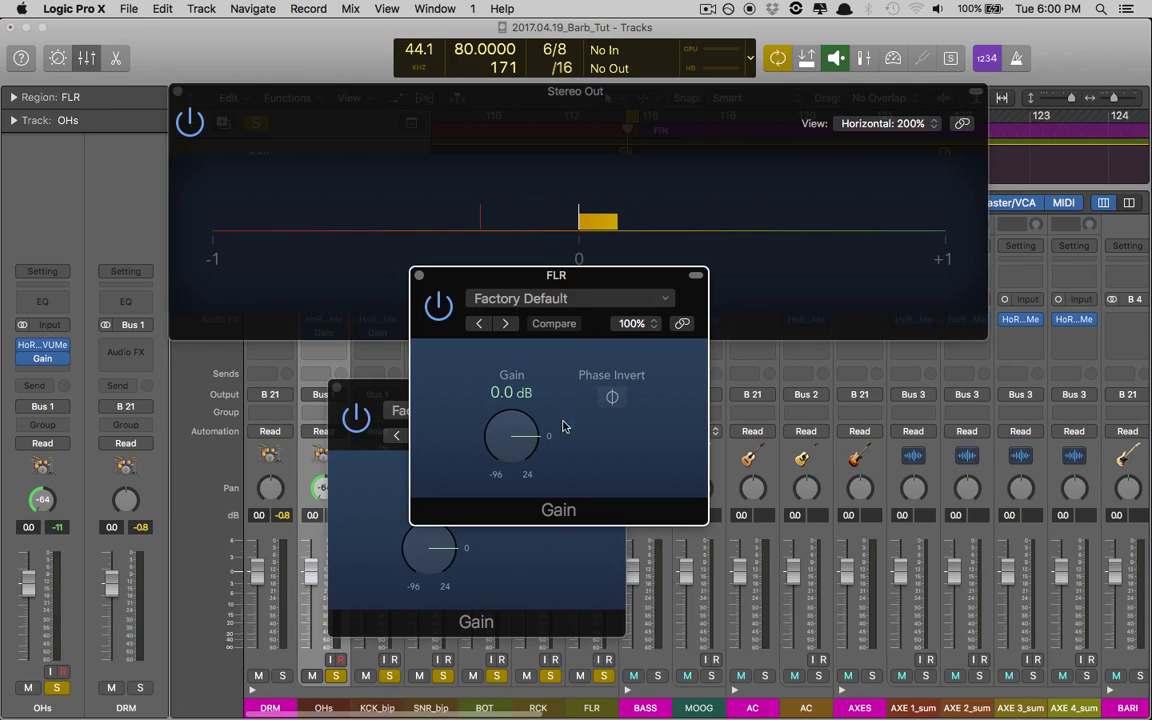
left_click_drag(576, 290, 578, 410)
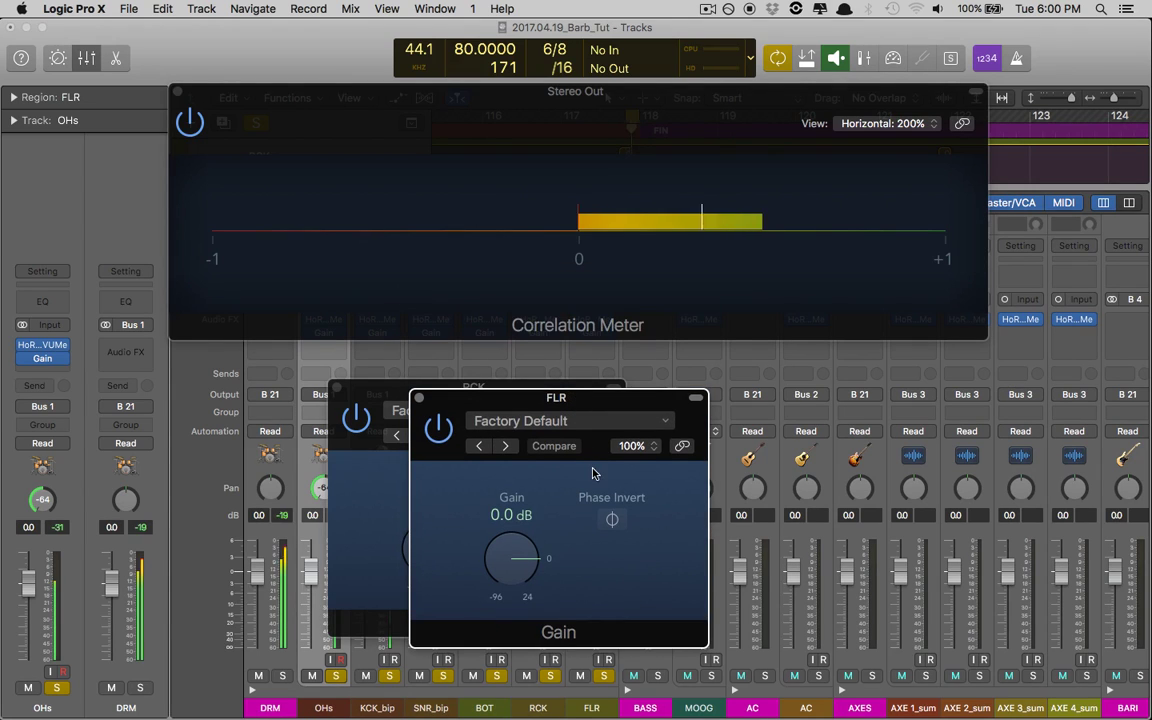
left_click(612, 519)
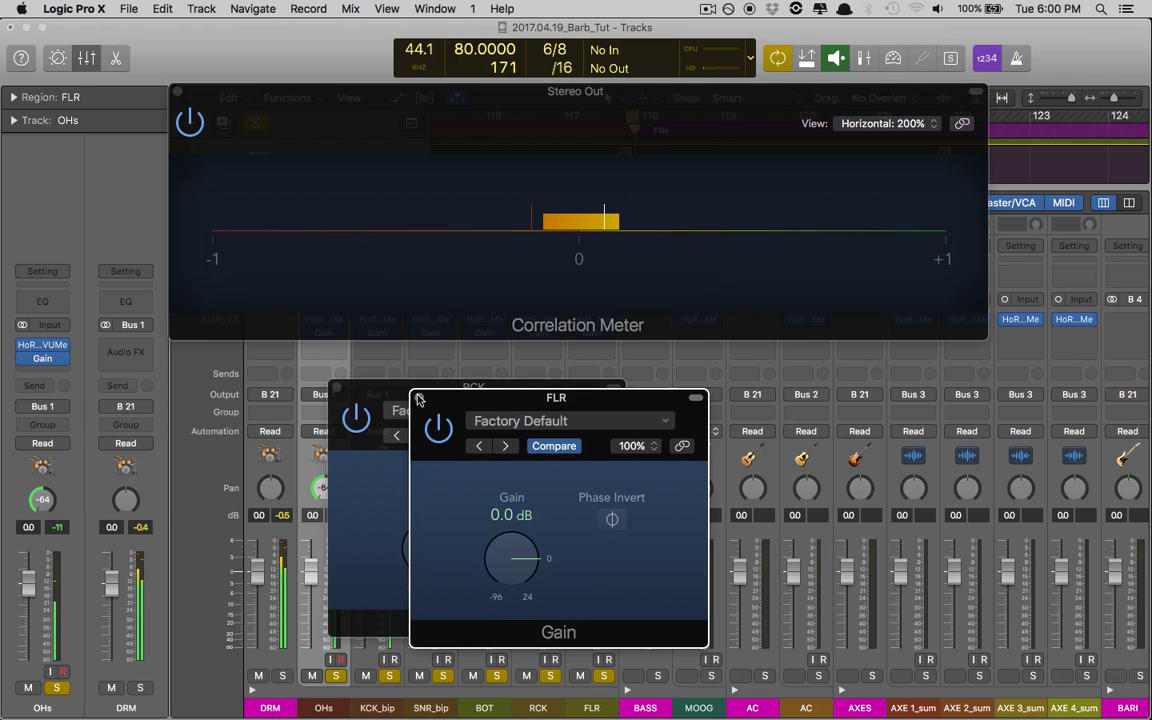
Step: Close the FLR and RCK Gain windows and reset the pan of the six drum channels from OHs to FLR to centre
key("super+w")
key("super+w")
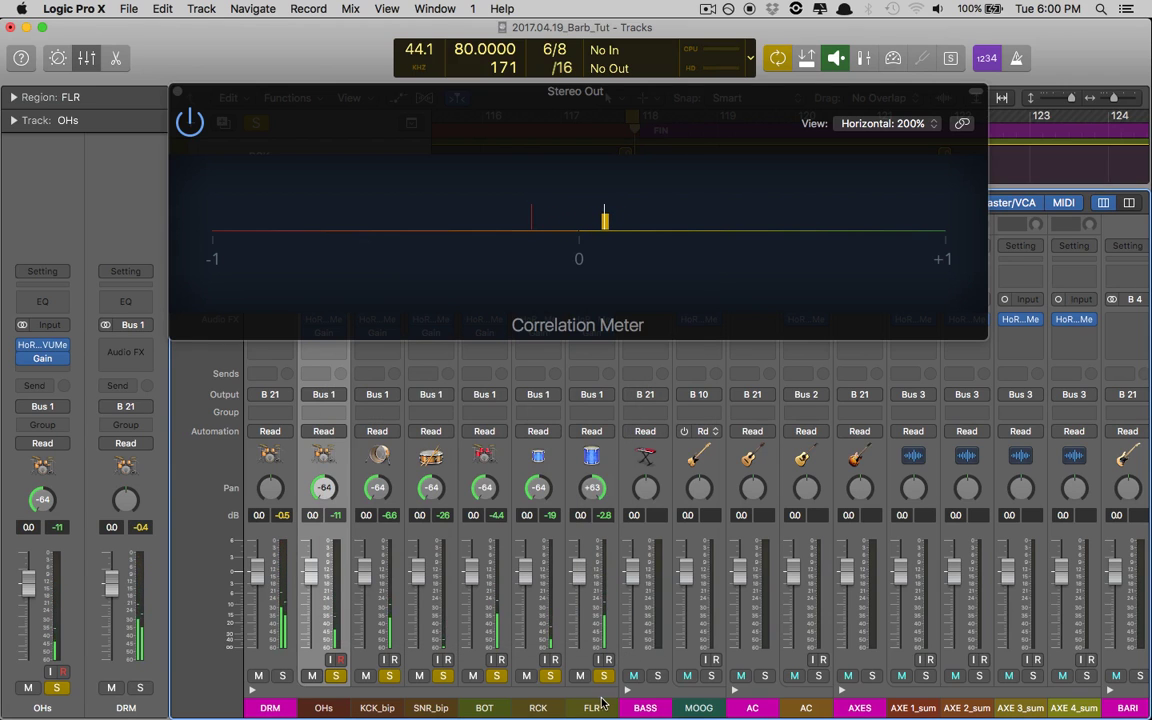
left_click(593, 488, "alt")
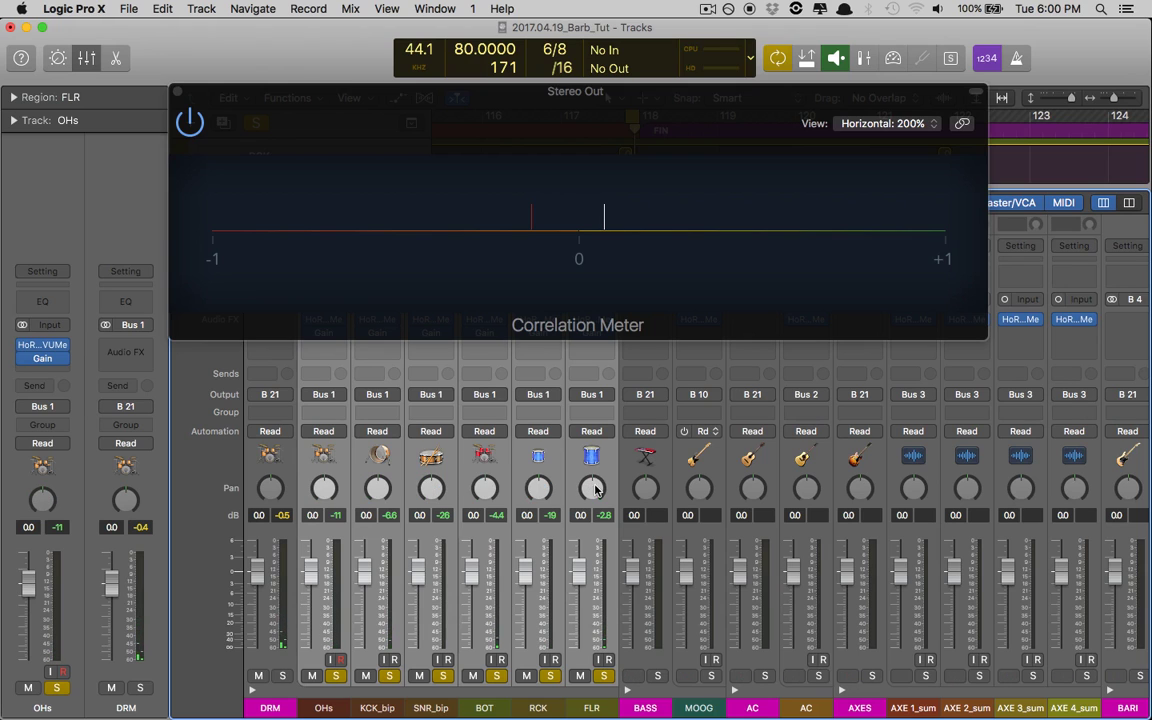
Step: Hide the mixer, close the Correlation Meter window, and return to the drum tracks in the arrangement
key("super+w")
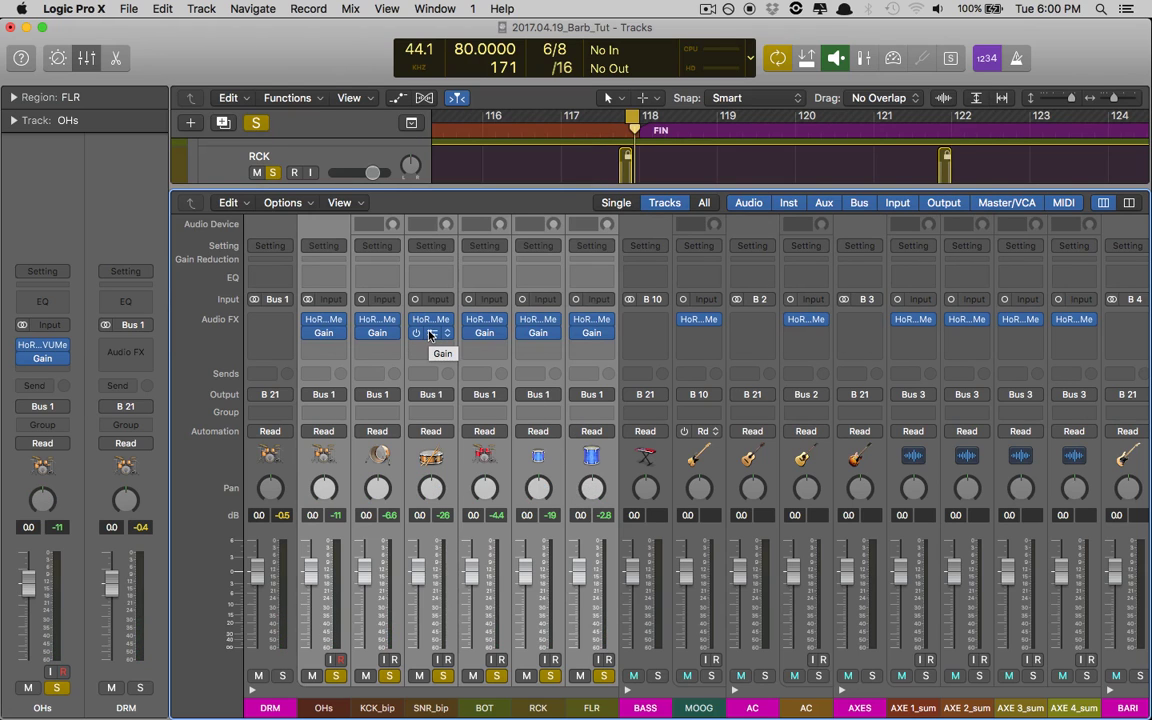
key("x")
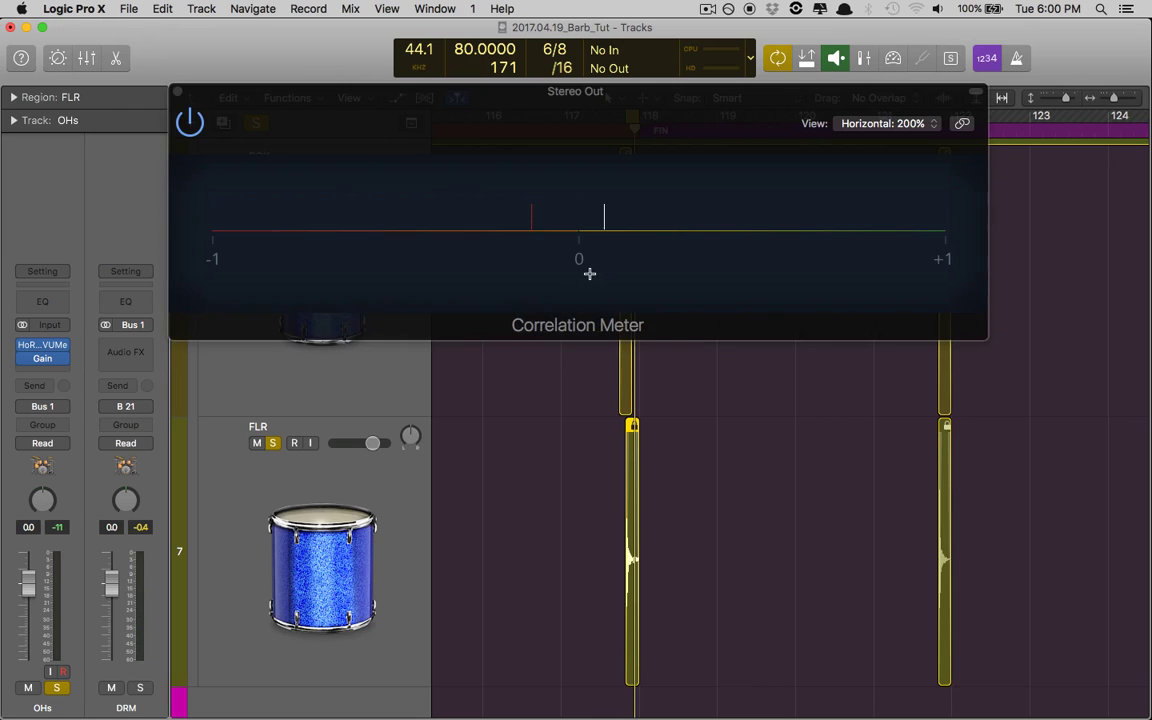
key("super+w")
key("z")
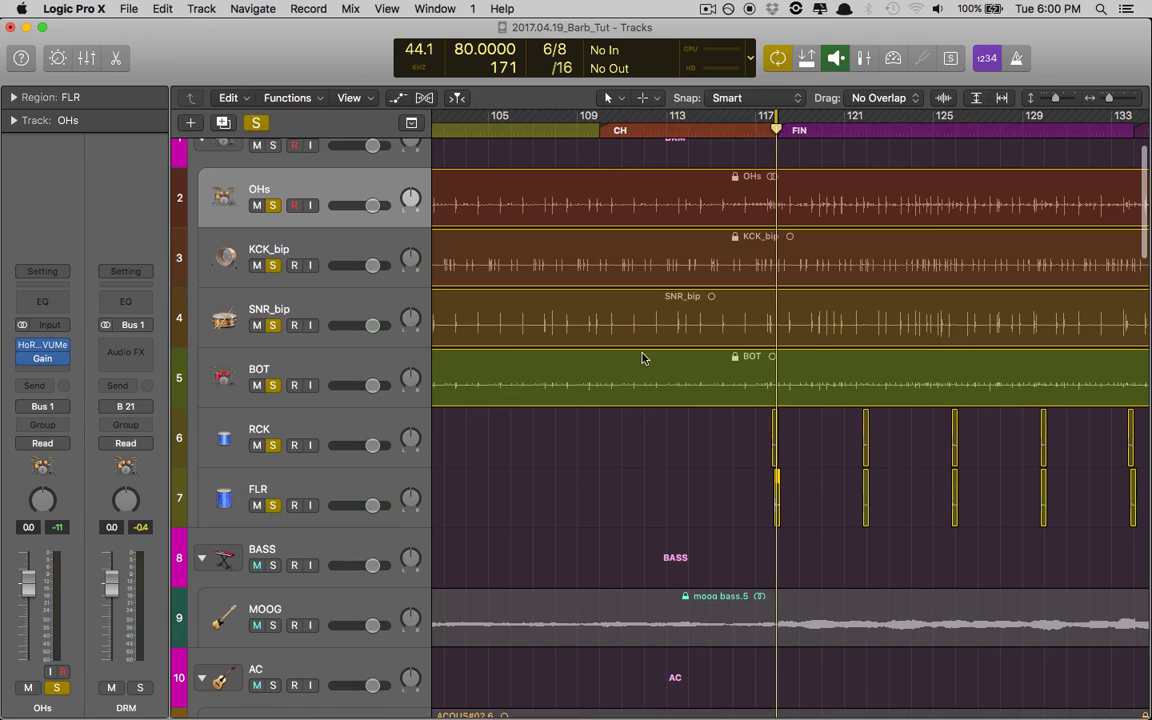
Step: Extend the cycle range so it runs from mid-bar 117 to just past bar 118, and reopen the mixer
left_click_drag(748, 296, 830, 512)
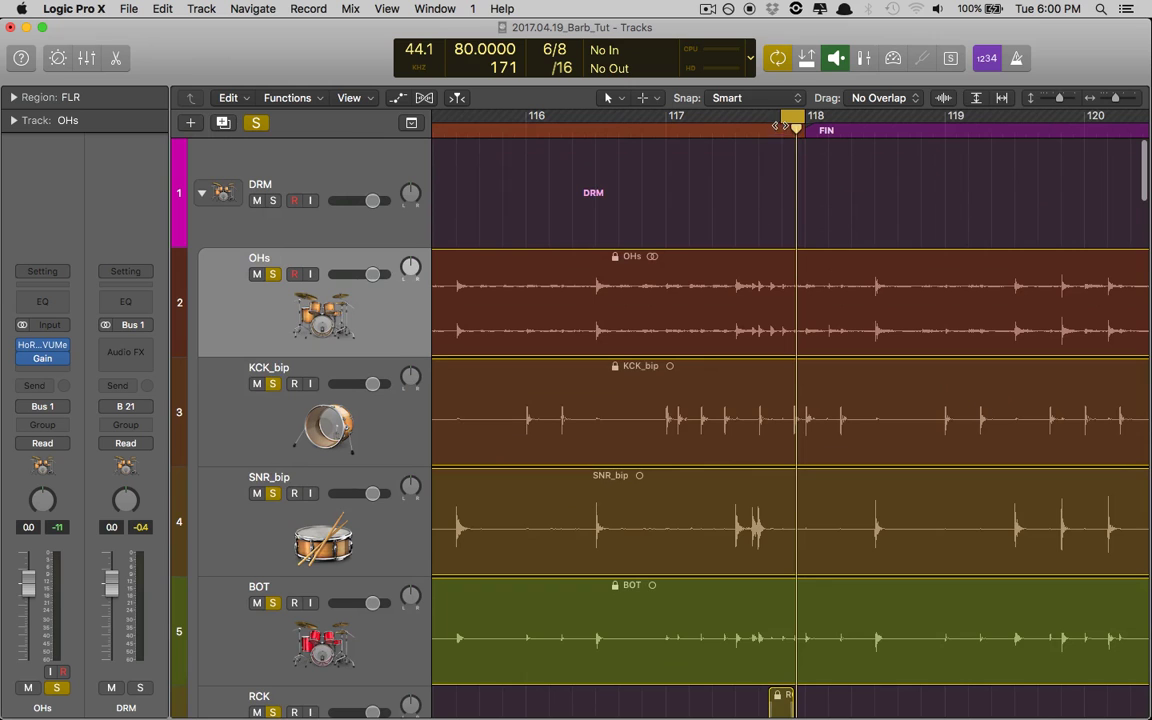
left_click_drag(775, 125, 719, 122)
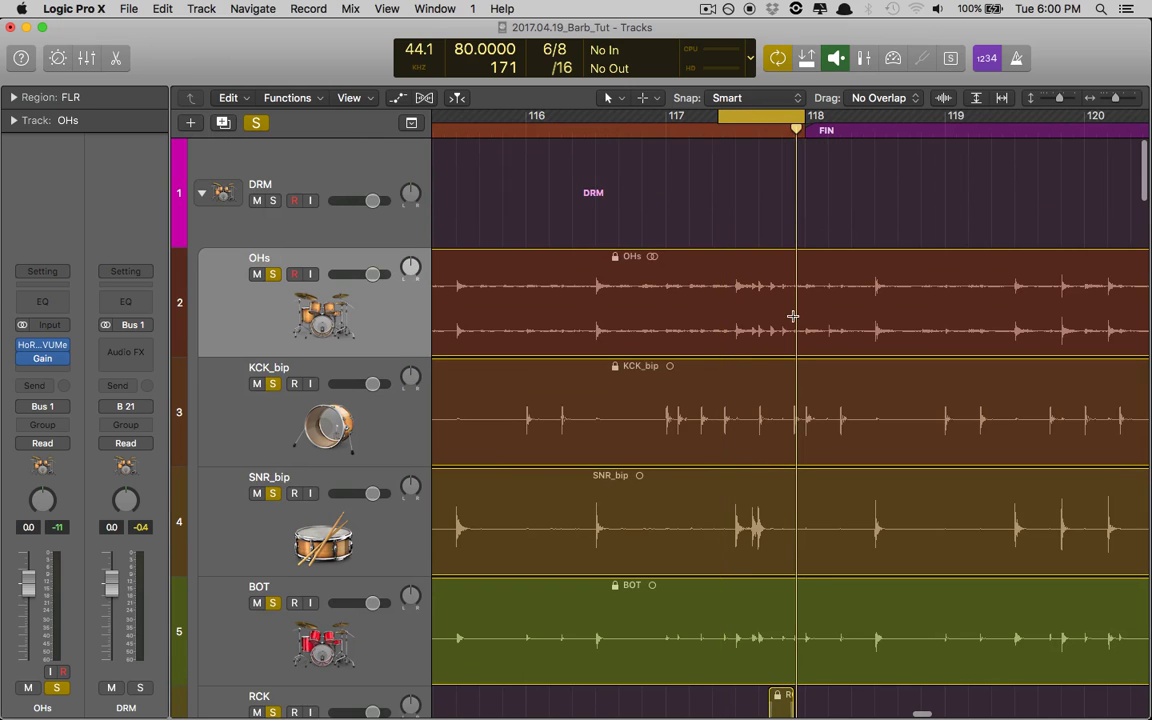
scroll(793, 316, "down", 5)
left_click_drag(806, 125, 828, 118)
key("x")
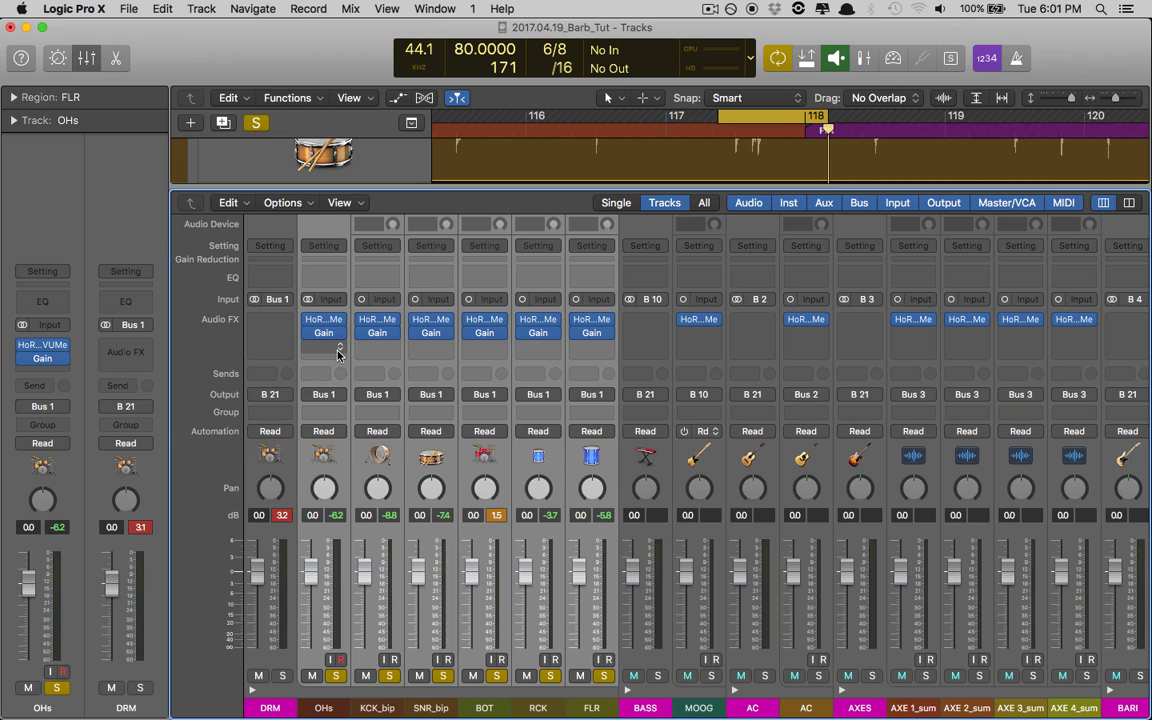
Step: Hide the mixer, turn the cycle off, and bring the BASS DRY_bip and BASS FX_bip tracks into close view
key("x")
key("z")
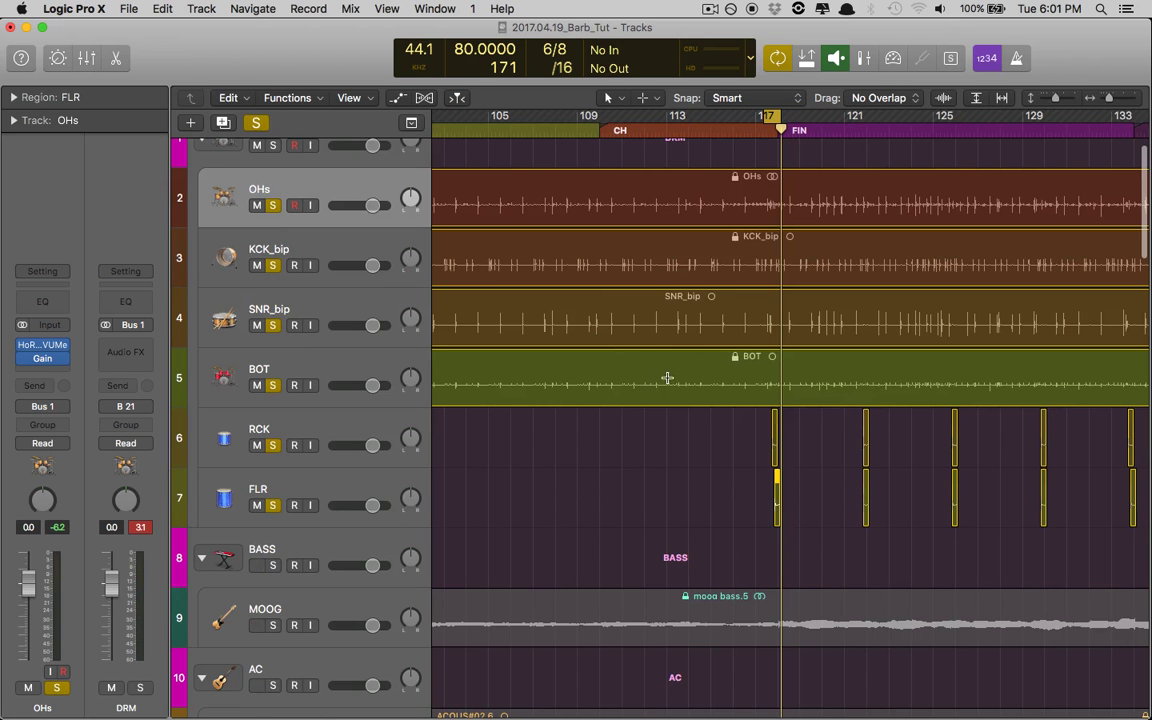
key("c")
scroll(710, 408, "down", 15)
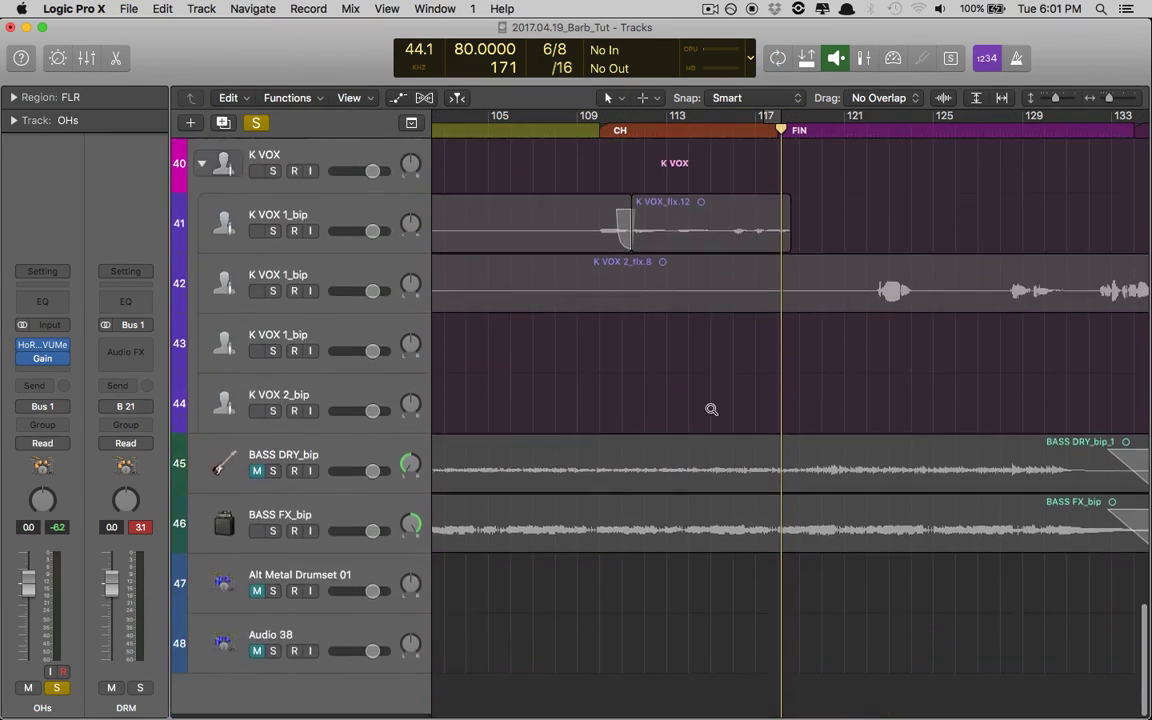
left_click(710, 408, "ctrl+alt")
left_click_drag(700, 618, 887, 671)
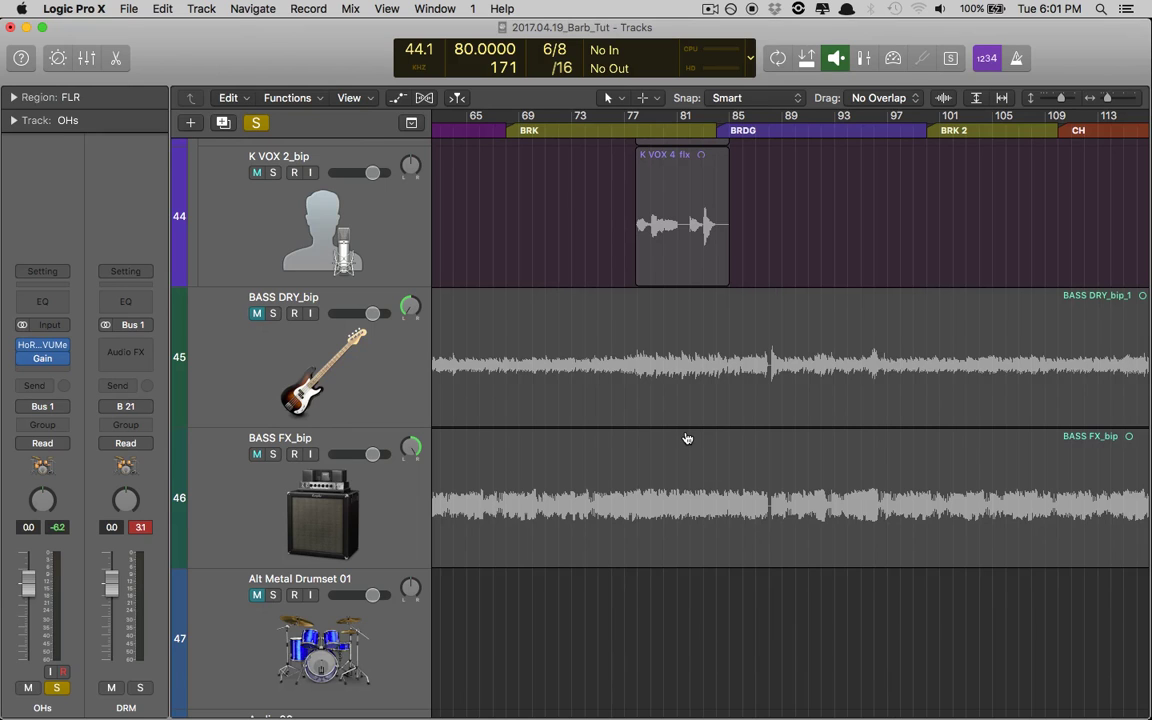
Step: Switch to Finder, preview the Ex. 4 image in the Lesson 2 Ex folder, and return to Logic Pro X
key("super+Tab")
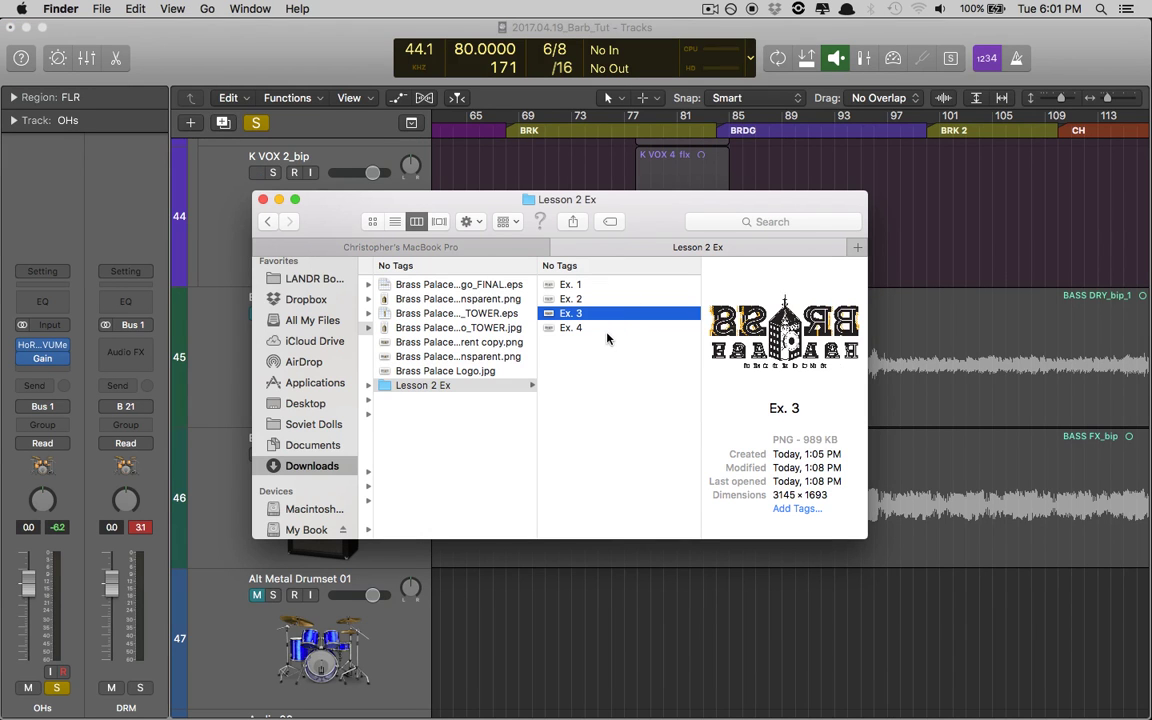
left_click(606, 332)
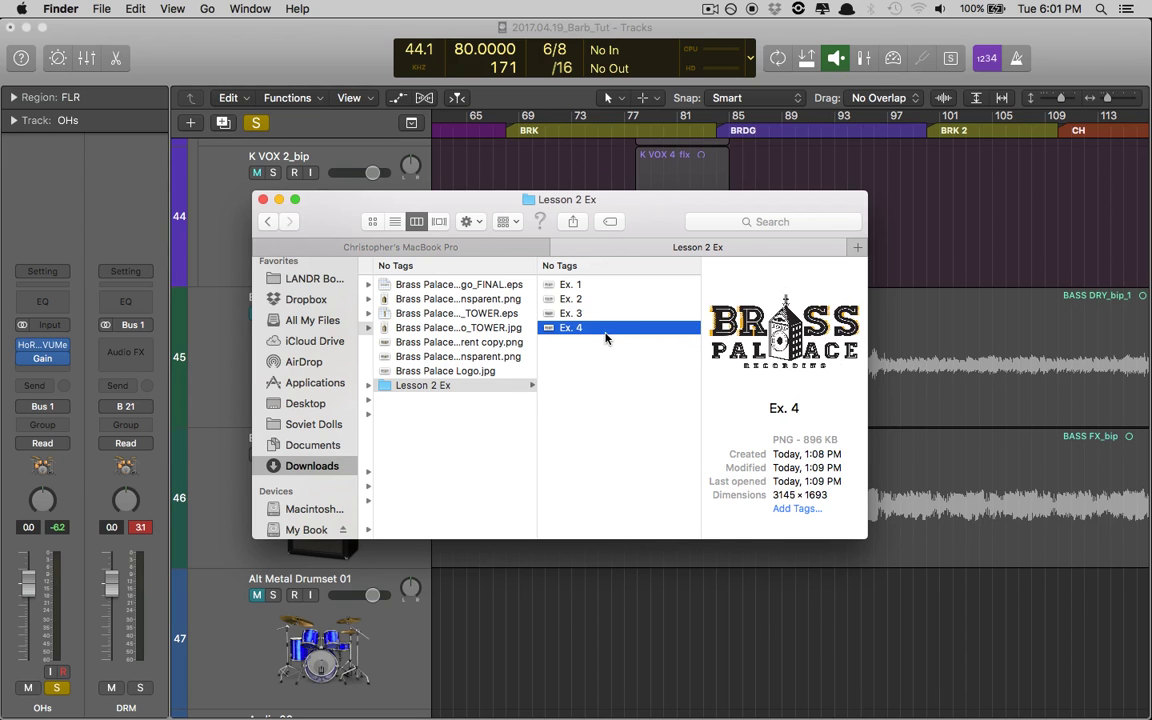
key("space")
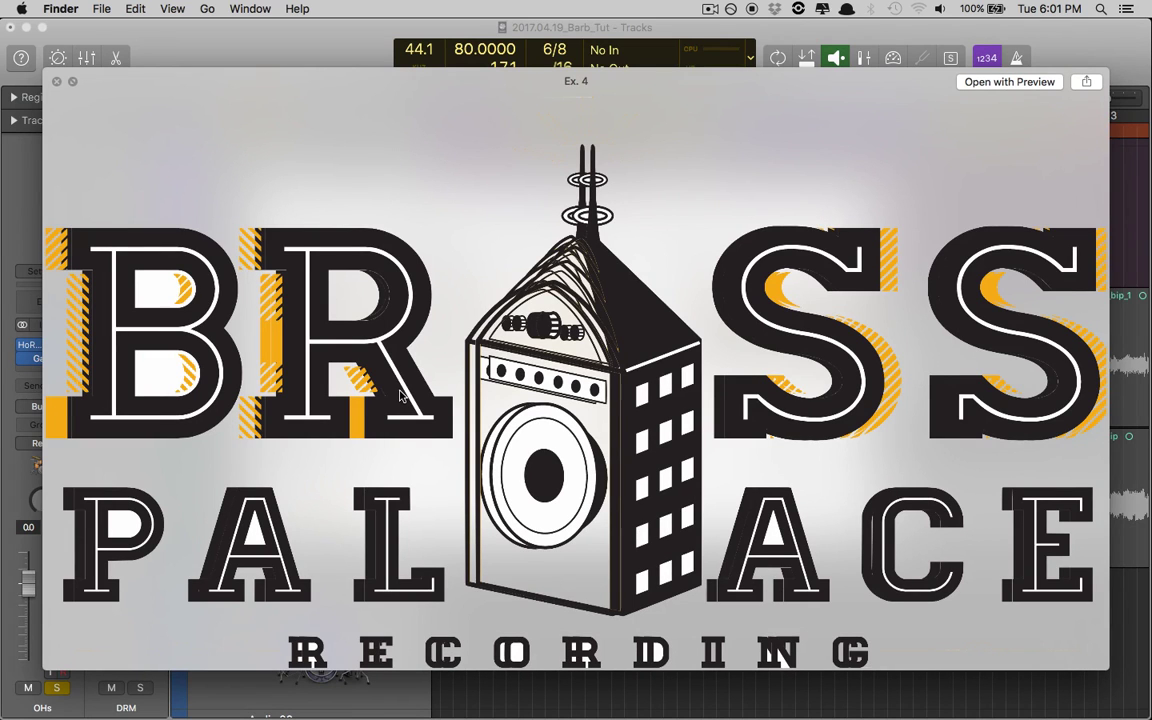
key("space")
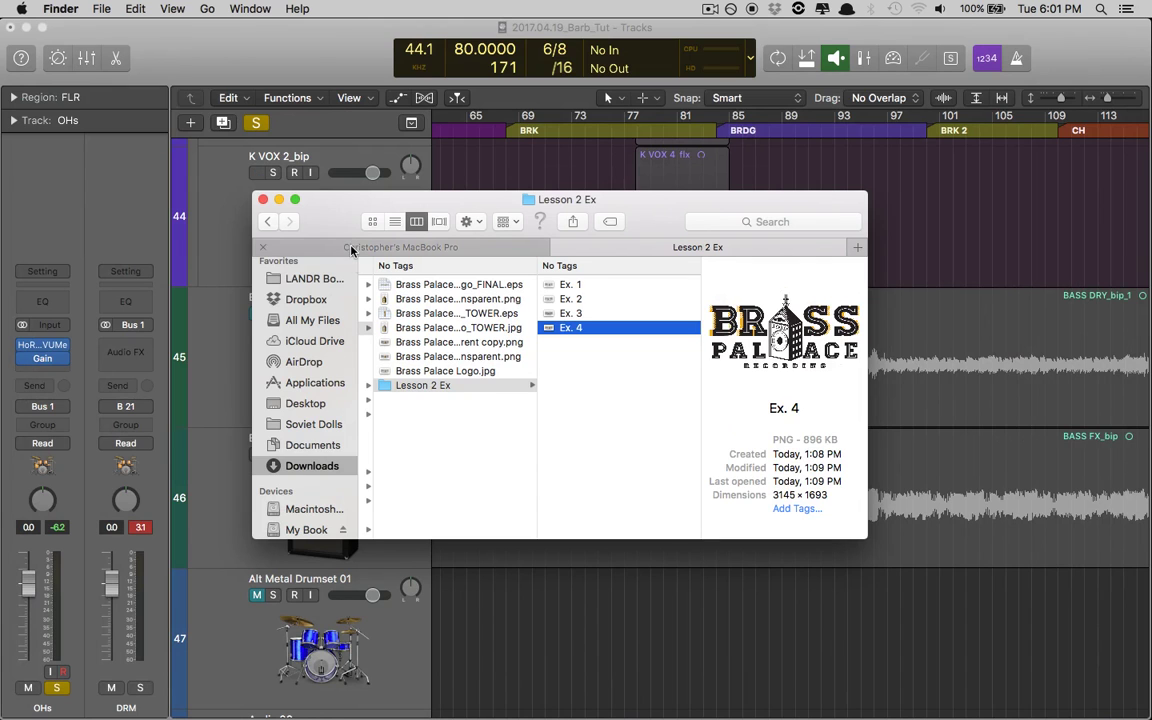
left_click(333, 62)
Step: Solo only the BASS DRY_bip and BASS FX_bip tracks instead of the drum tracks
key("z")
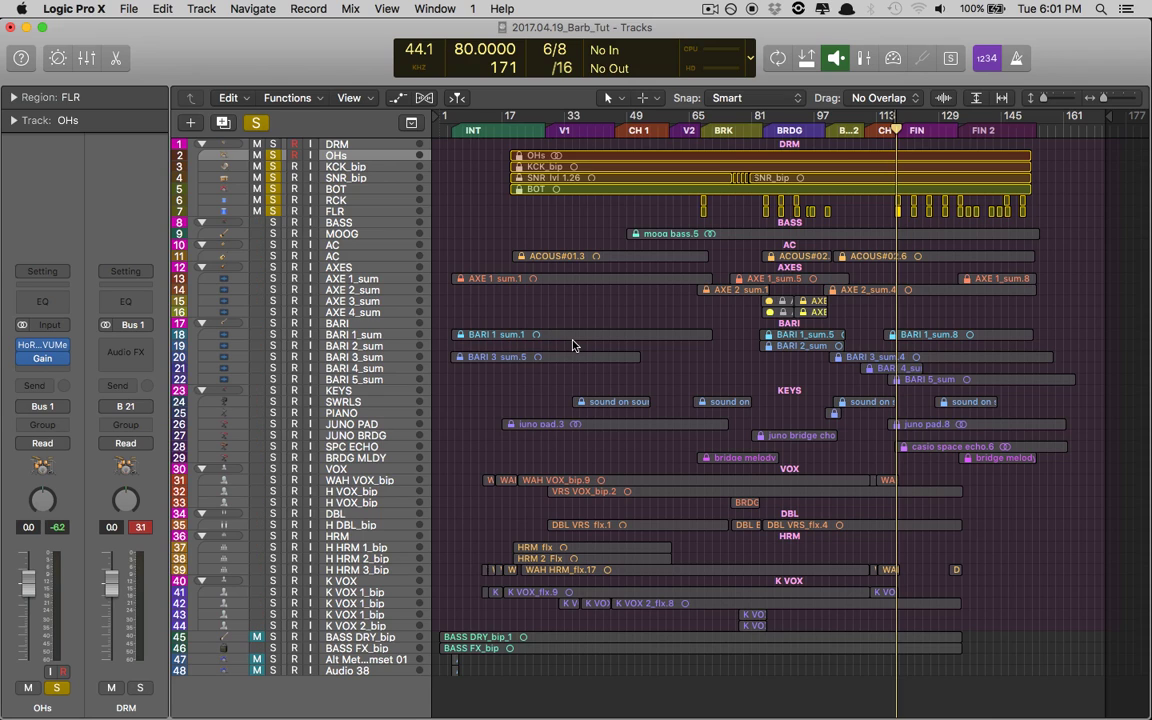
mouse_move(383, 532)
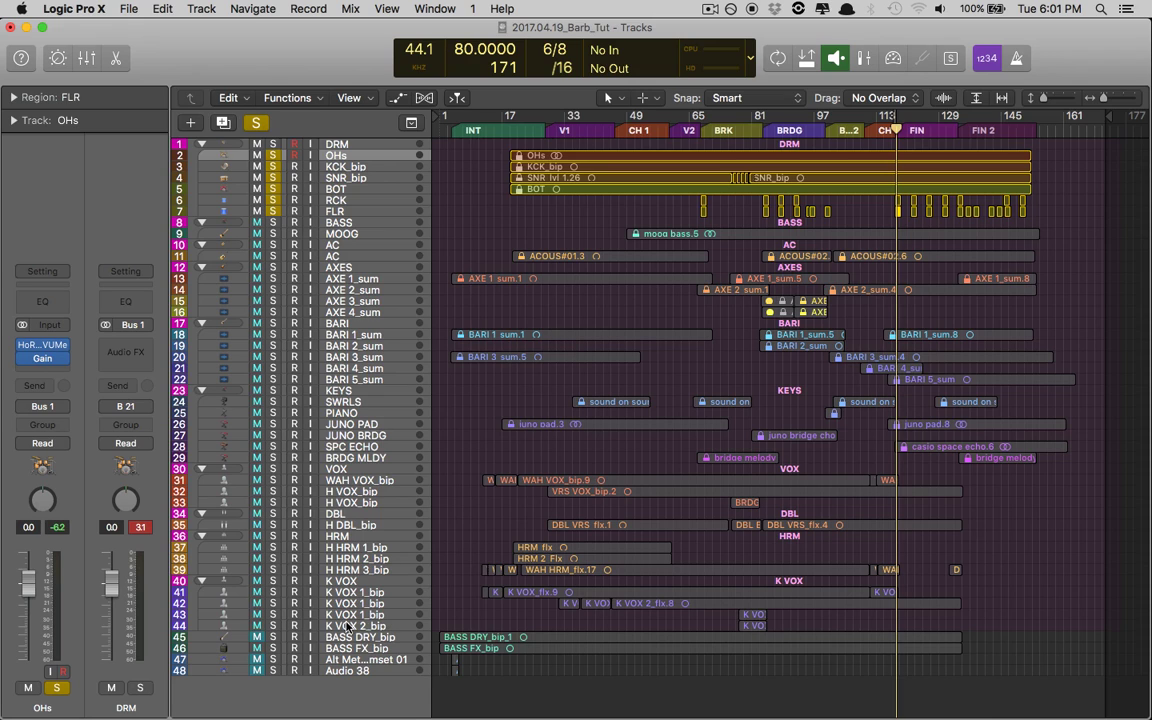
left_click(273, 637)
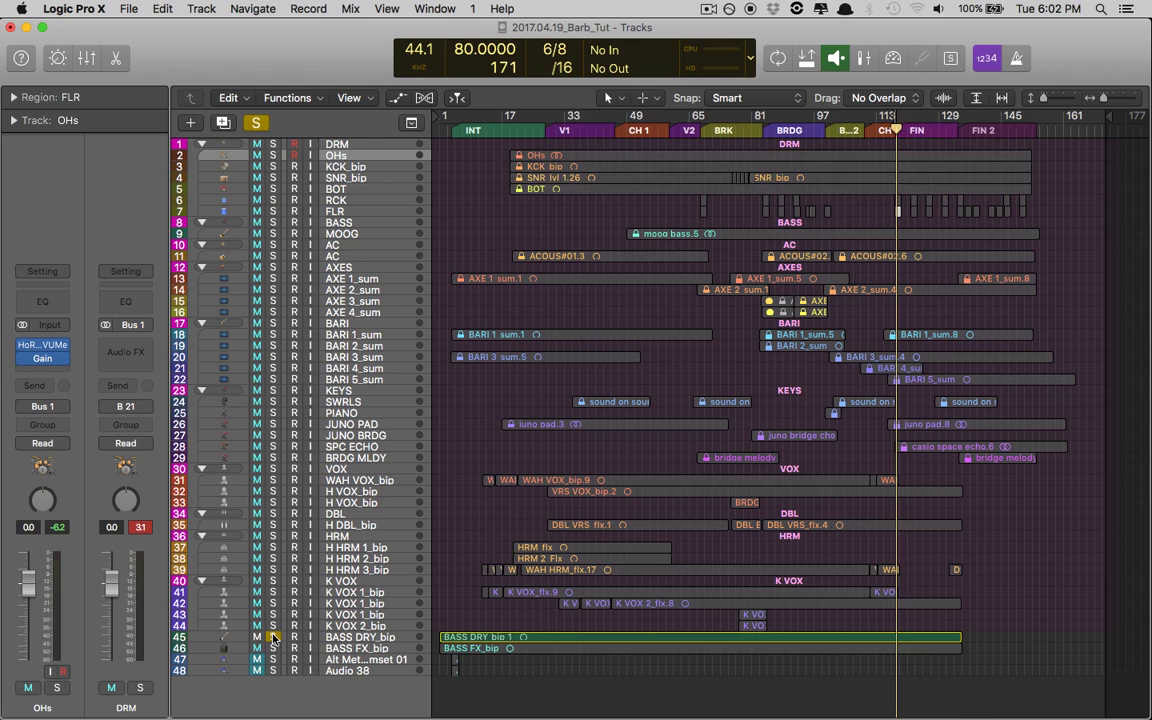
left_click_drag(640, 551, 968, 628)
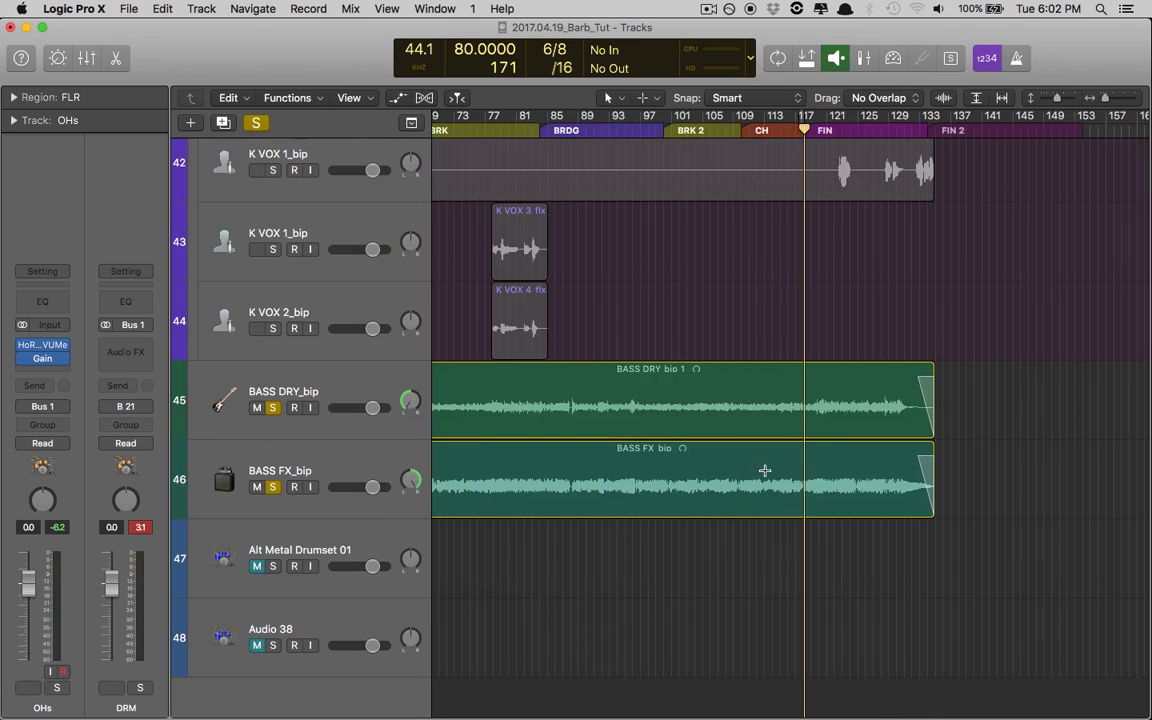
Step: Turn the cycle on, place the playhead at about bar 51 in CH 1, and select the BASS FX_bip region
key("c")
scroll(720, 458, "left", 10)
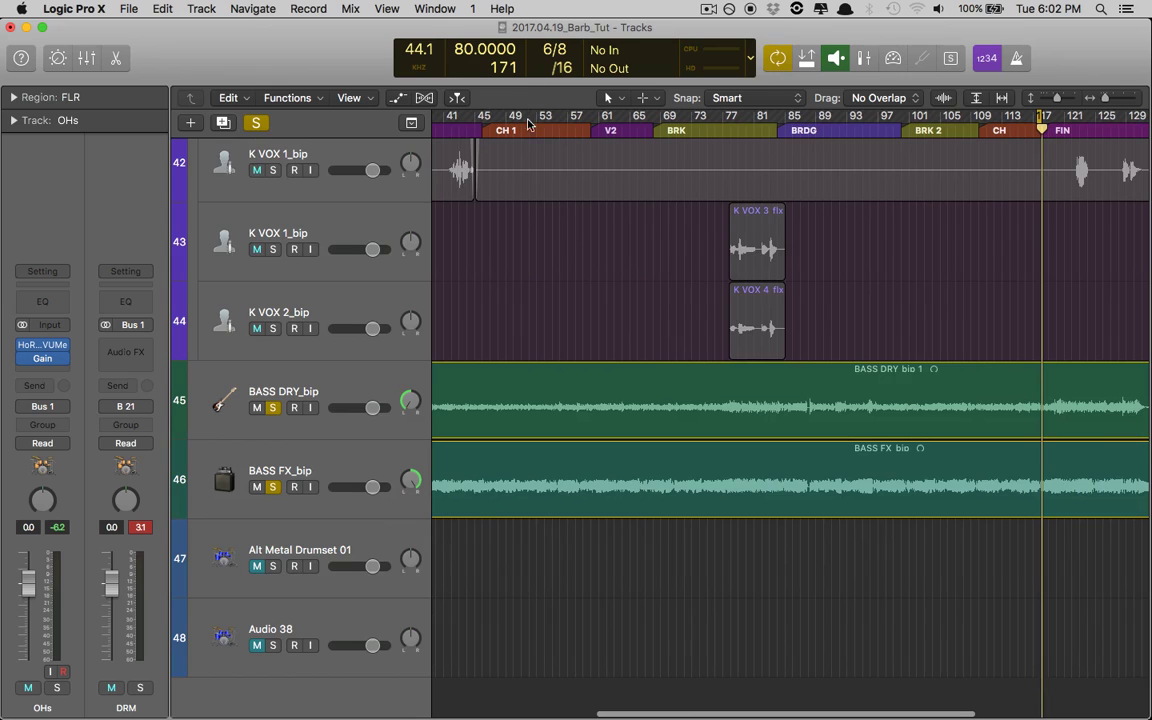
left_click(527, 275)
left_click(448, 444)
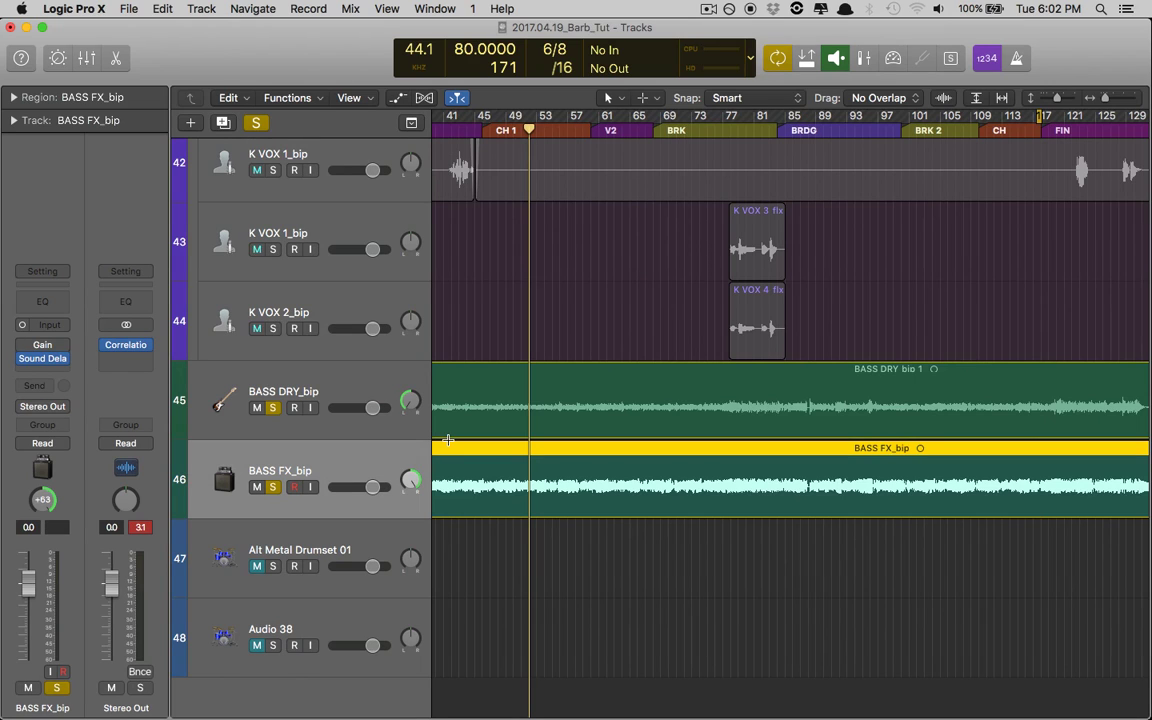
Step: Show the mixer, open the Correlation Meter on the Stereo Out channel, and play the two bass tracks
left_click(500, 473, "ctrl+alt")
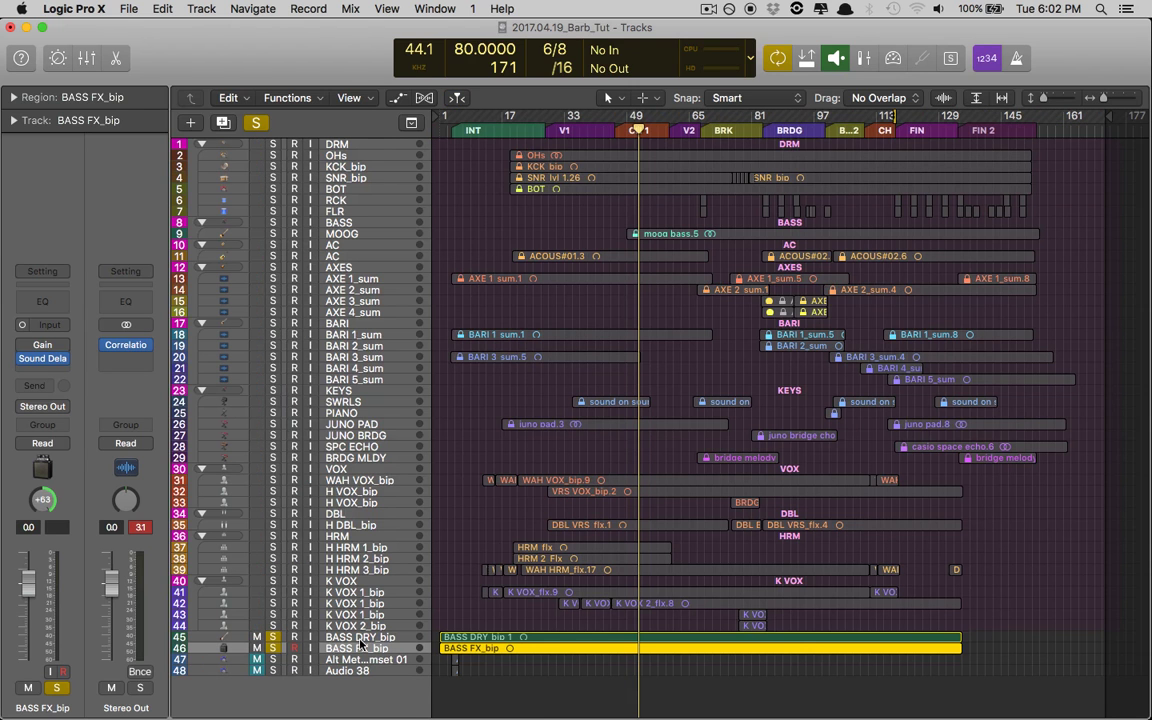
key("x")
scroll(505, 530, "left", 2)
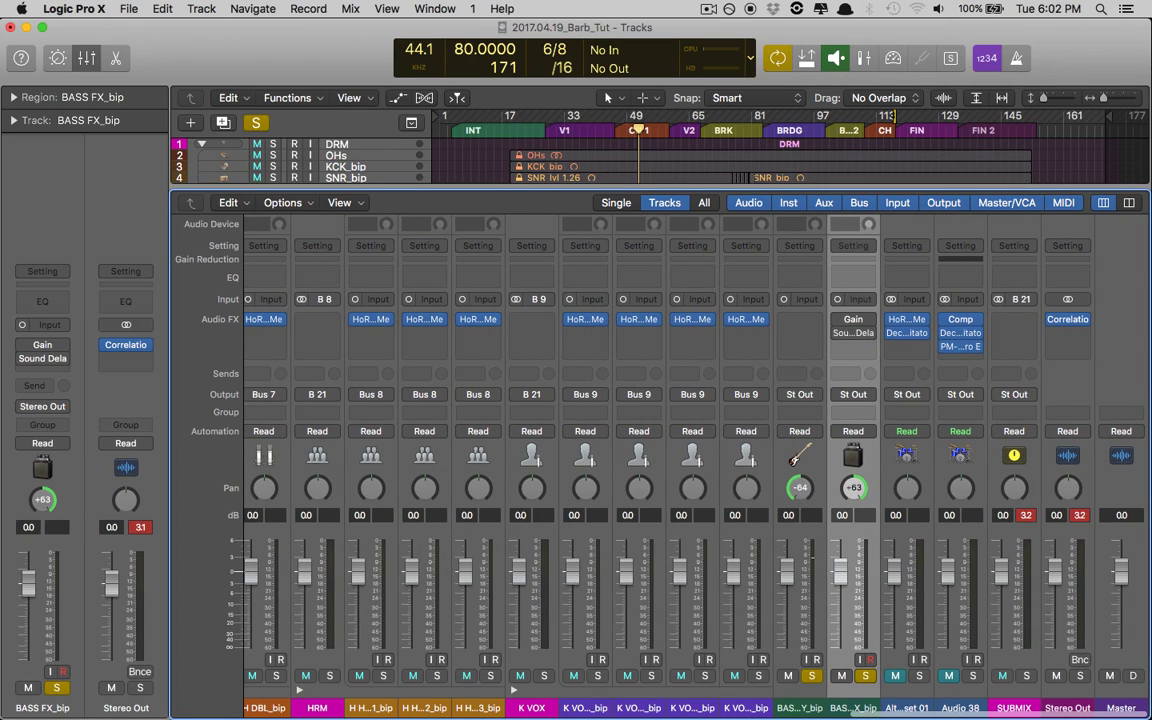
left_click(1067, 319)
key("space")
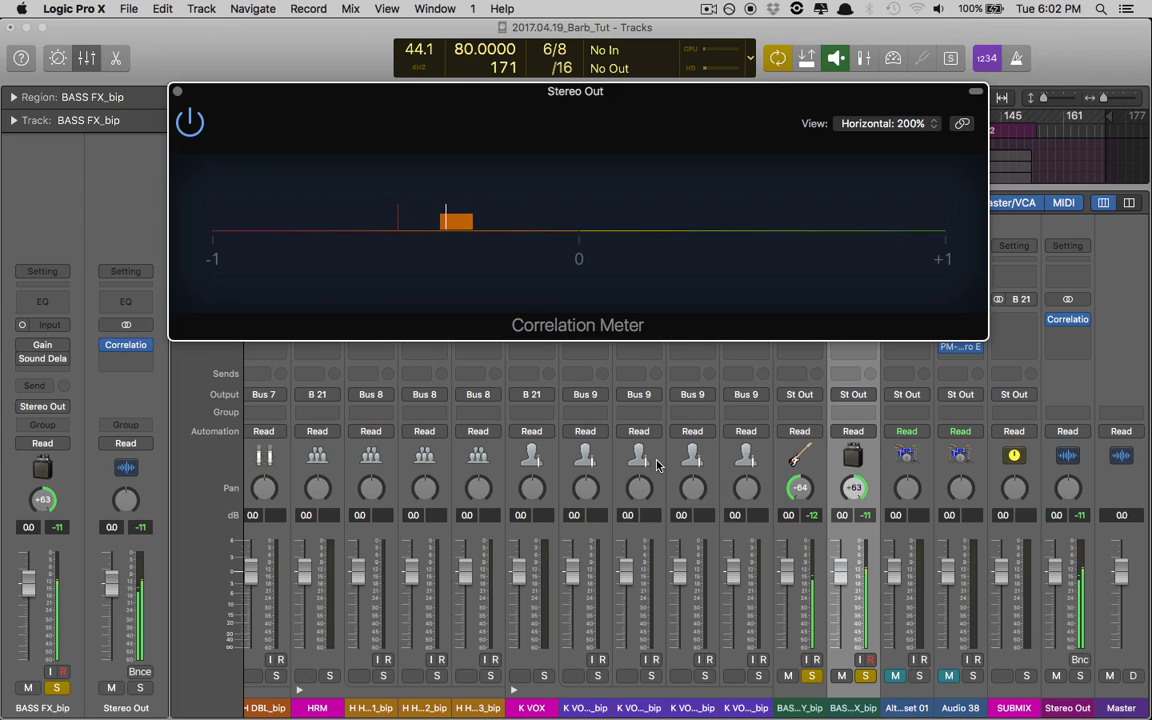
Step: Enable the Gain plug-in on BASS FX_bip, compare the correlation with Phase Invert toggled during playback, and bypass the plug-in again
key("v")
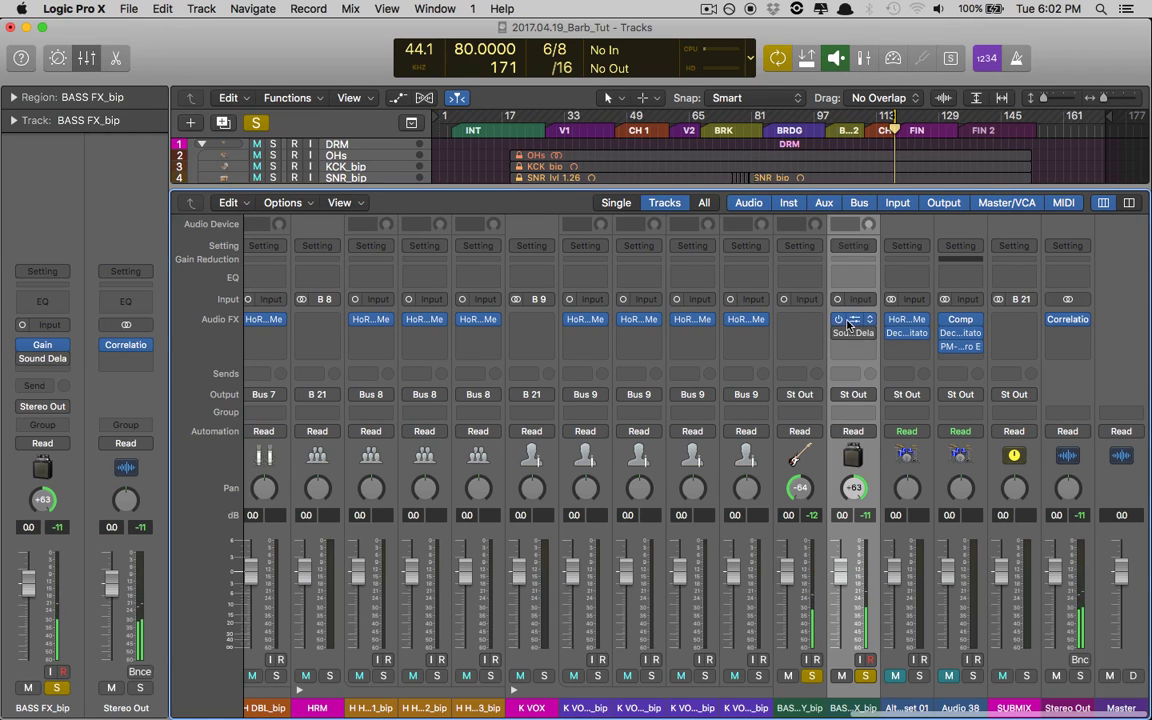
key("v")
left_click(610, 507)
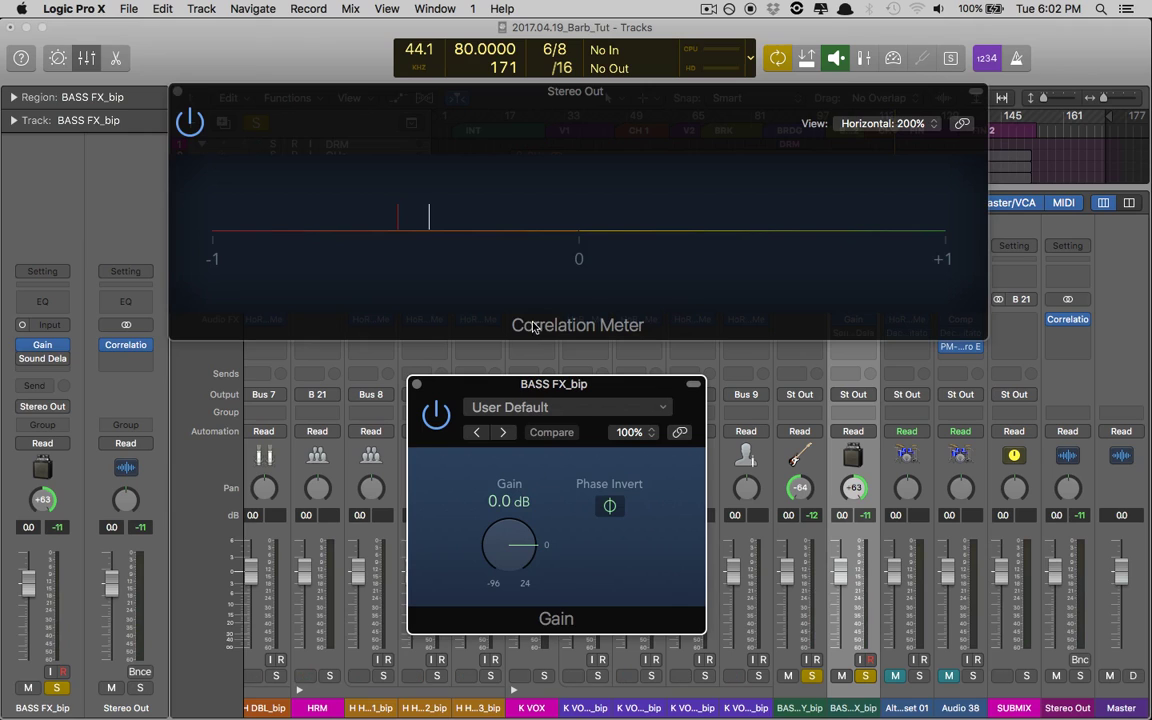
key("space")
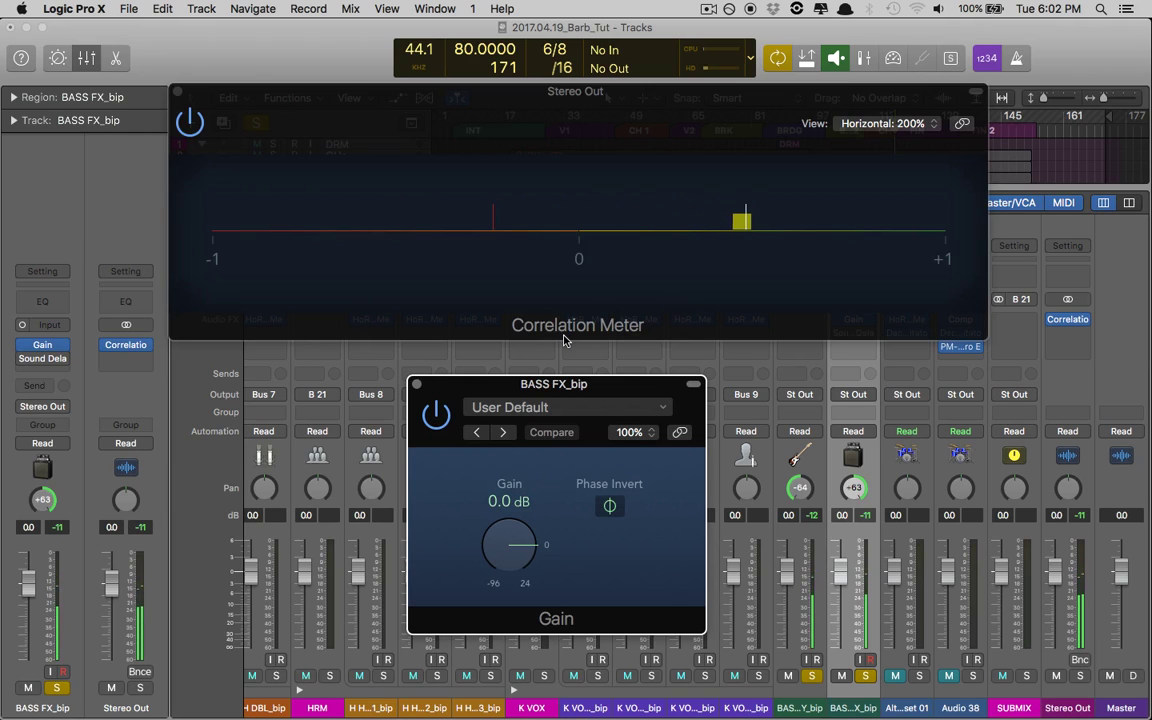
left_click(609, 505)
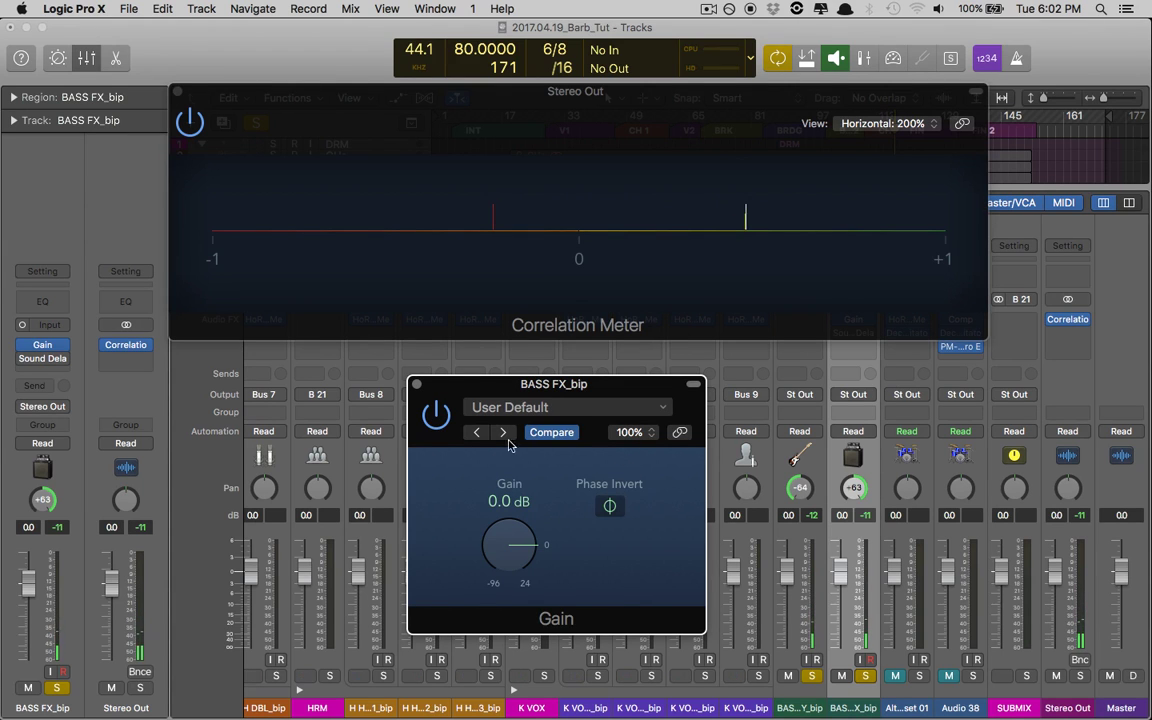
left_click(416, 384, "alt")
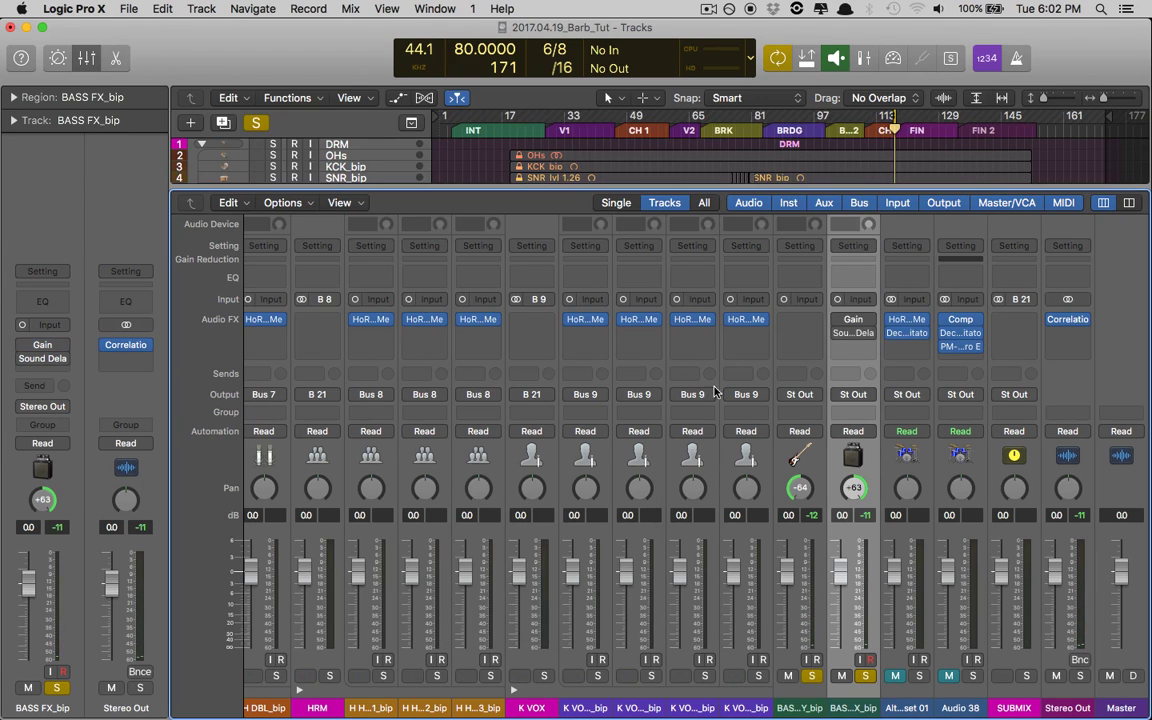
Step: Enable and open the Sound Delay plug-in on BASS FX_bip, and place its window clear of the Correlation Meter's scale
left_click(862, 345)
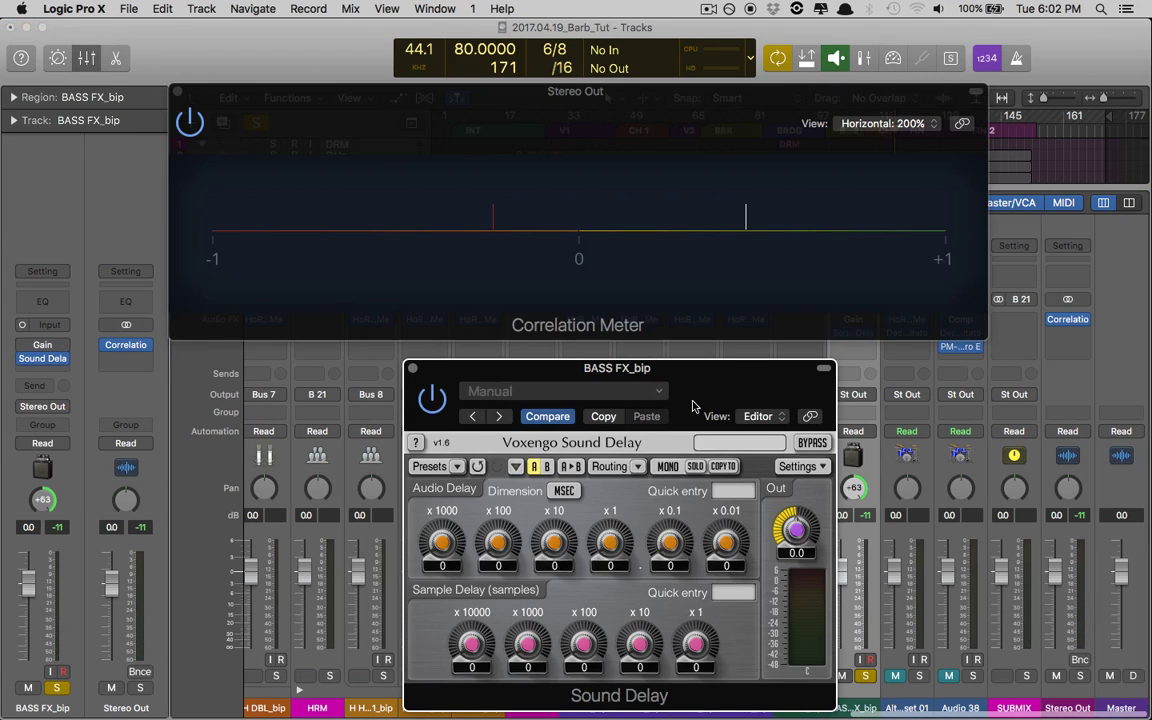
left_click_drag(692, 405, 521, 311)
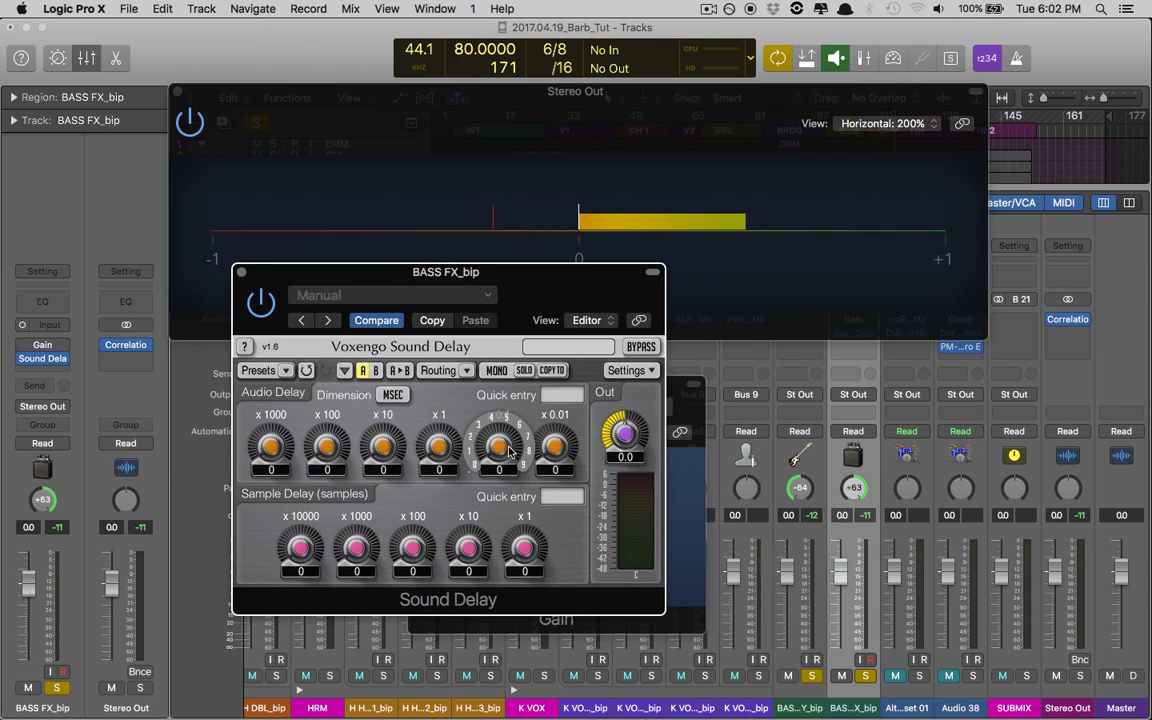
left_click(392, 395)
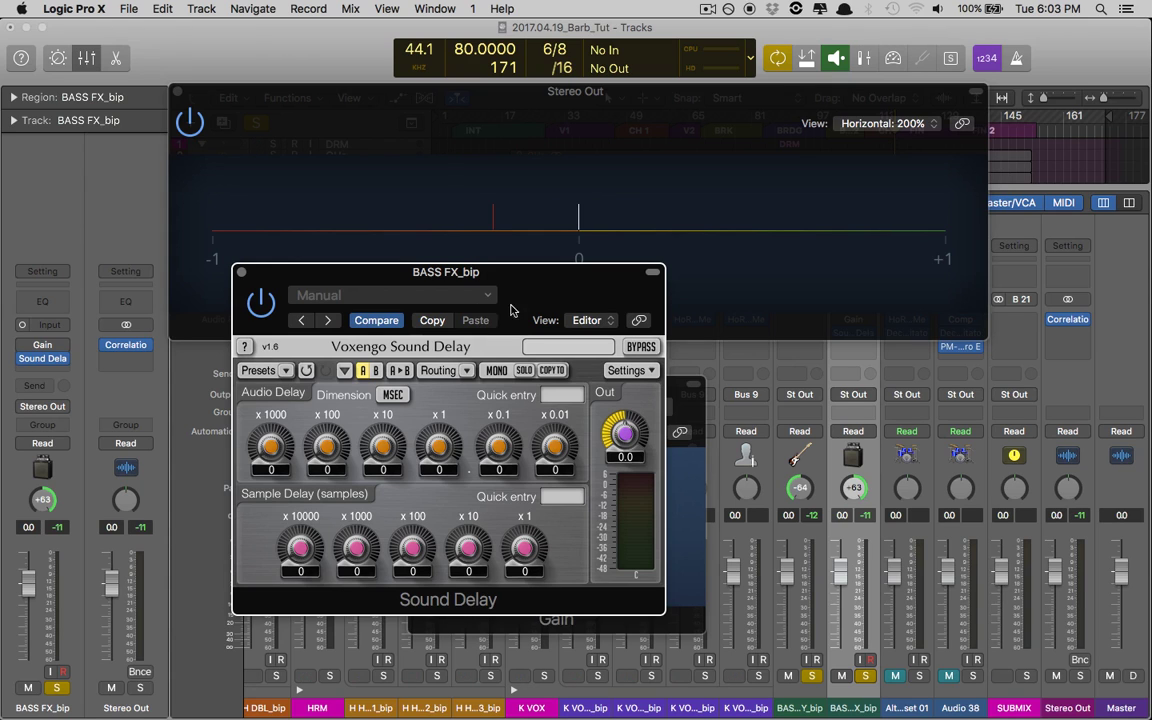
left_click_drag(568, 275, 568, 312)
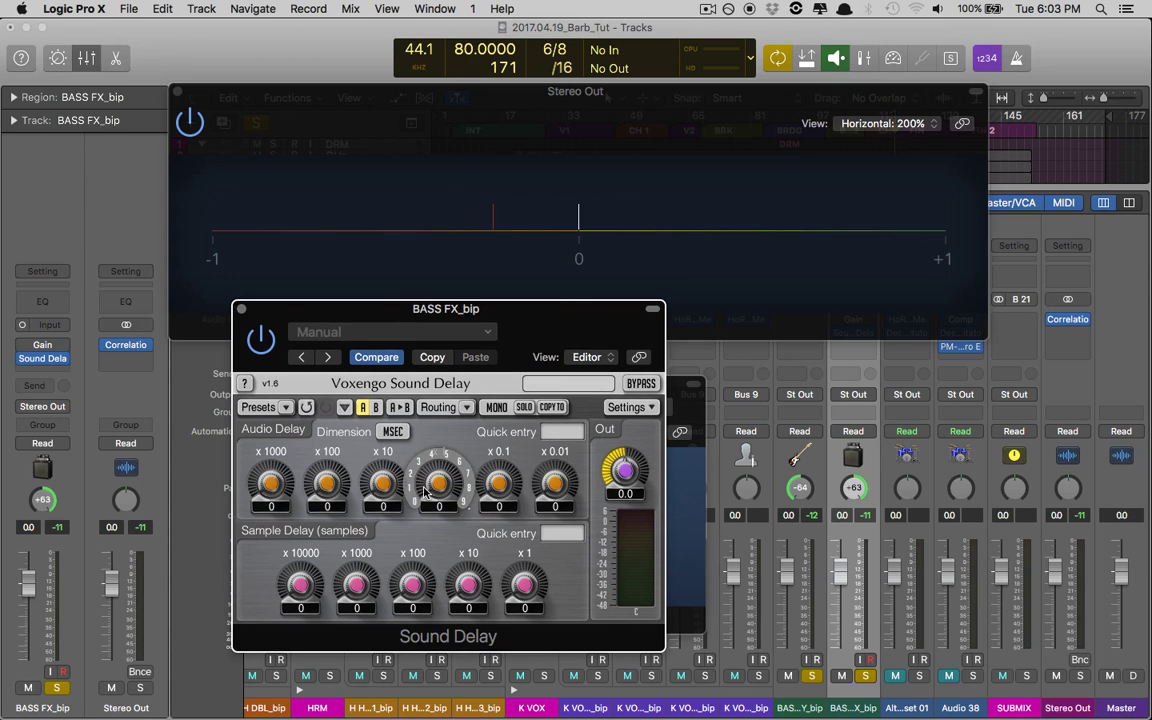
Step: Adjust the x100 sample delay of BASS FX_bip against the Correlation Meter during playback, trying 3 and leaving it at 2
left_click_drag(409, 596, 409, 590)
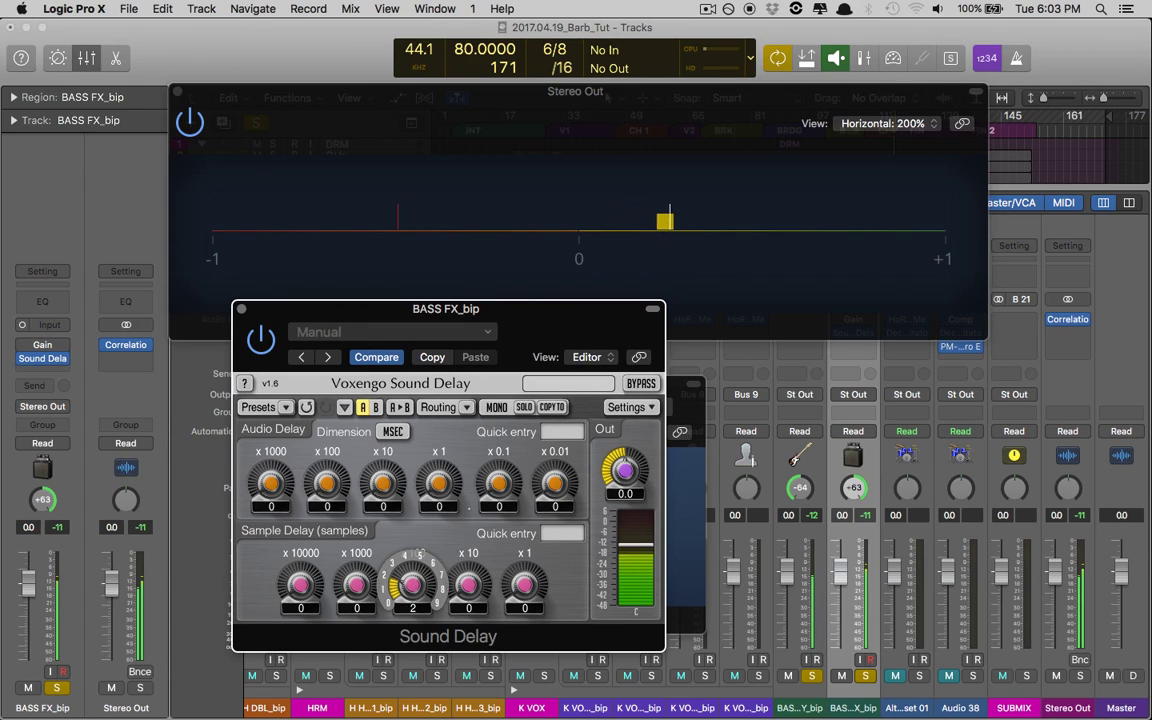
left_click_drag(409, 590, 409, 584)
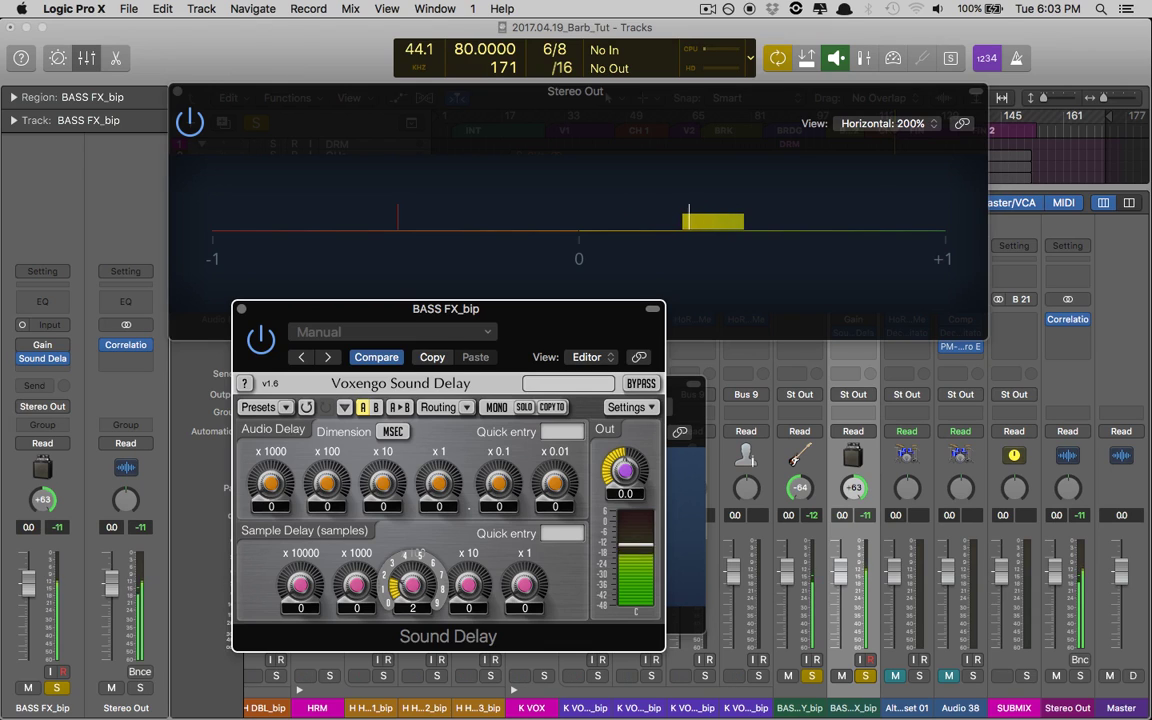
left_click_drag(409, 584, 409, 584)
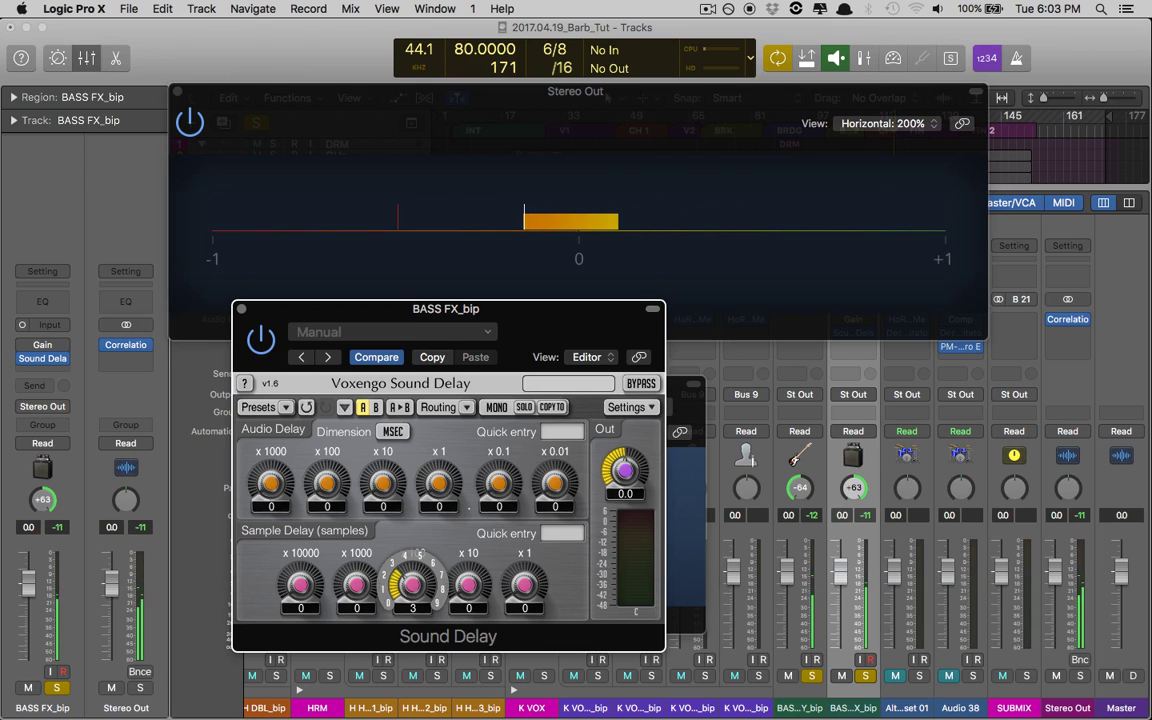
left_click(376, 408)
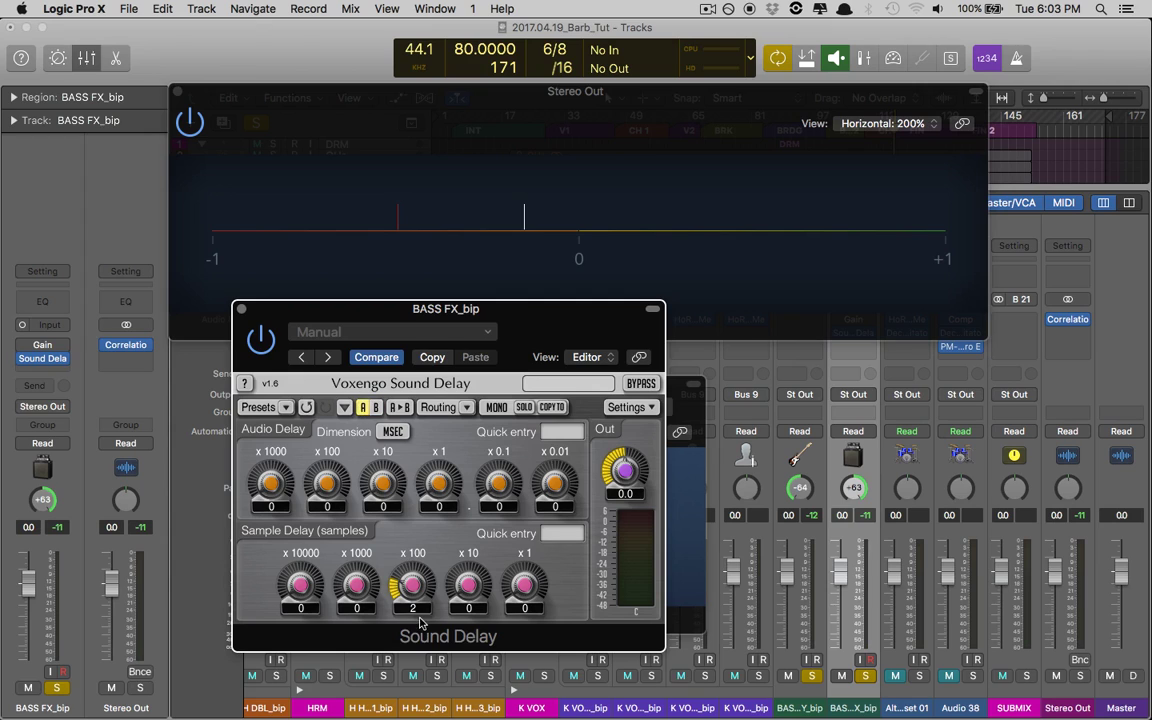
Step: Switch Sound Delay on BASS FX_bip to setting B and, during playback, set the sample delay to x100 at 1 and x10 at 6
left_click(376, 407)
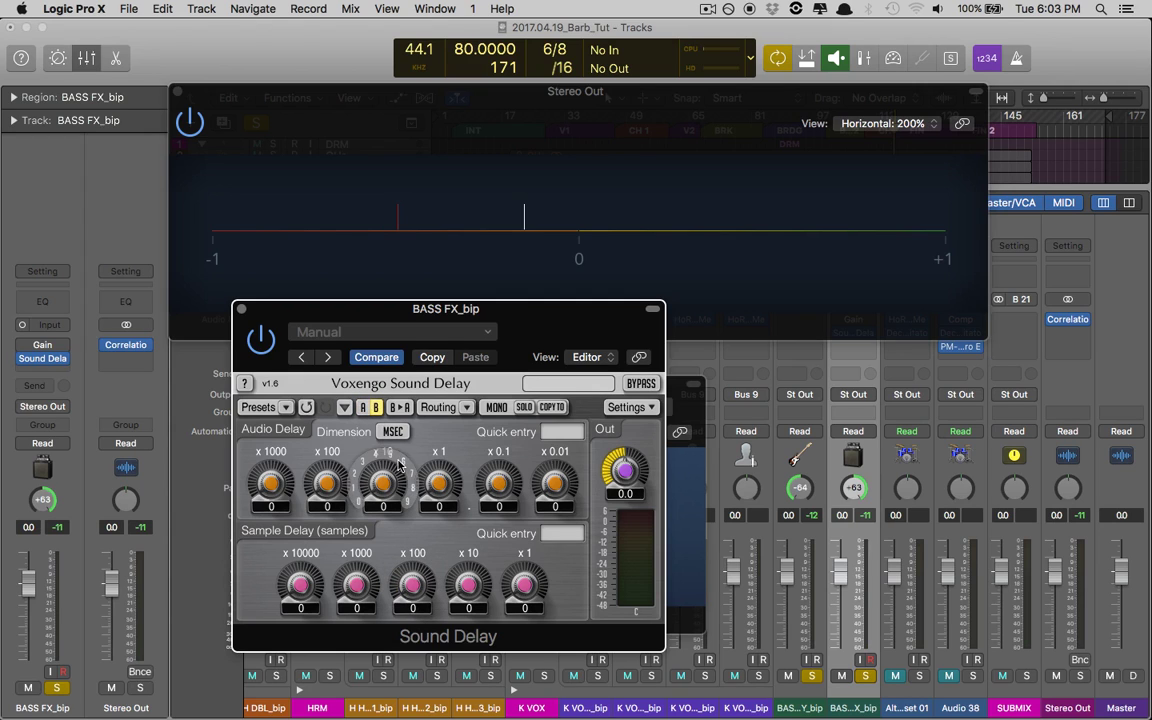
left_click(376, 407)
left_click(386, 590)
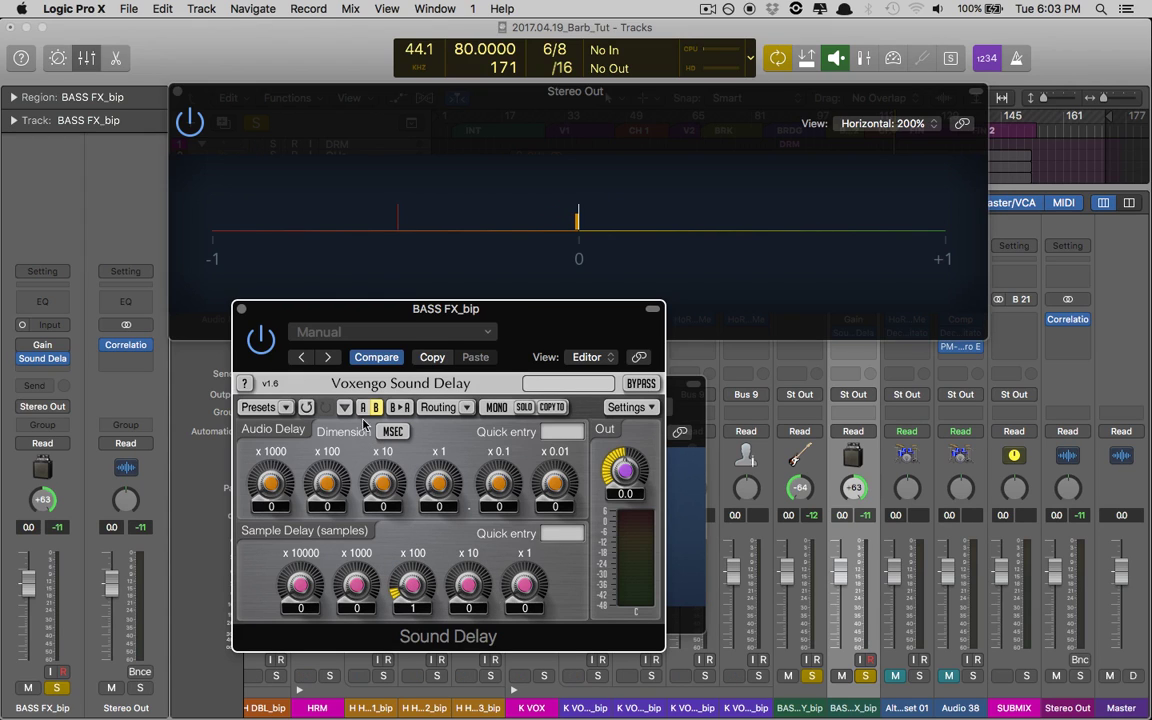
scroll(415, 588, "up", 1)
left_click(375, 407)
key("space")
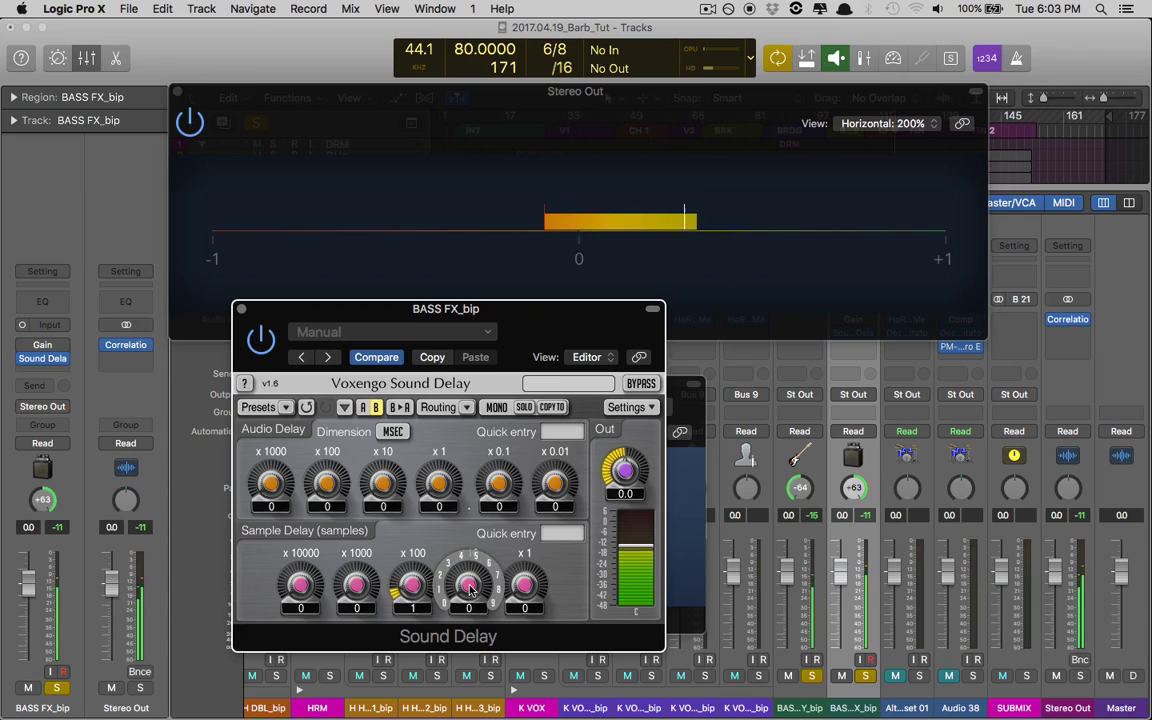
left_click_drag(472, 590, 524, 592)
mouse_move(433, 600)
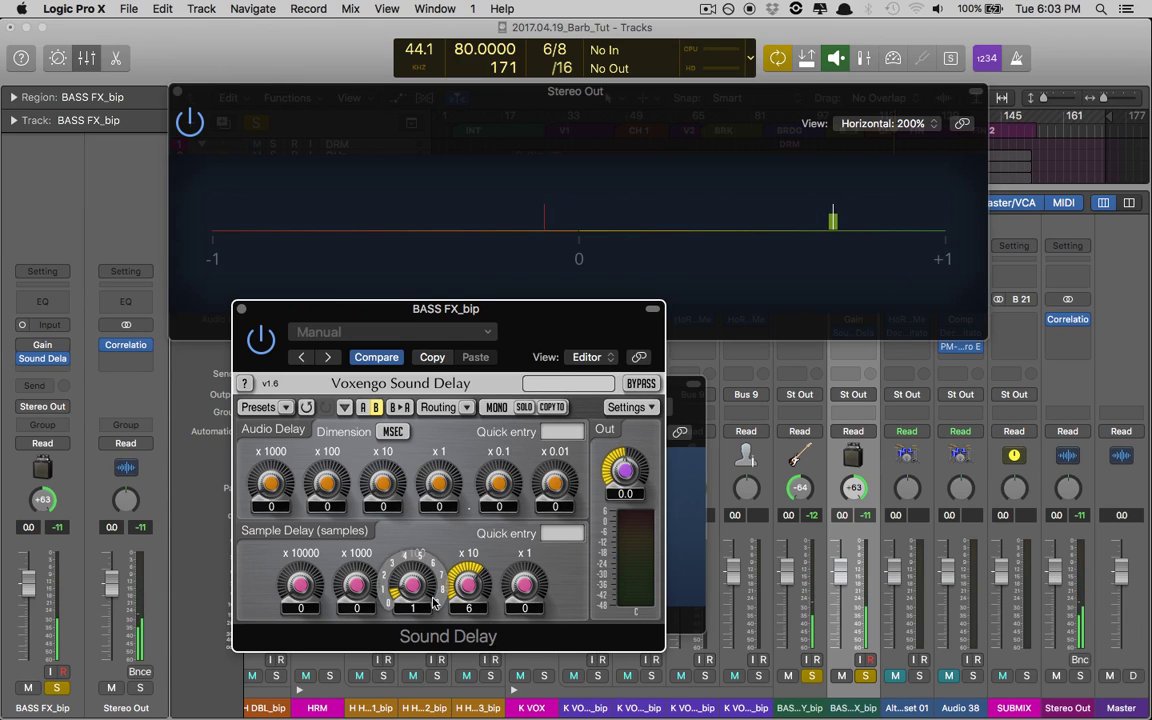
Step: Compare Sound Delay settings A and B against the Correlation Meter, return to B, and close the Sound Delay window
left_click(363, 408)
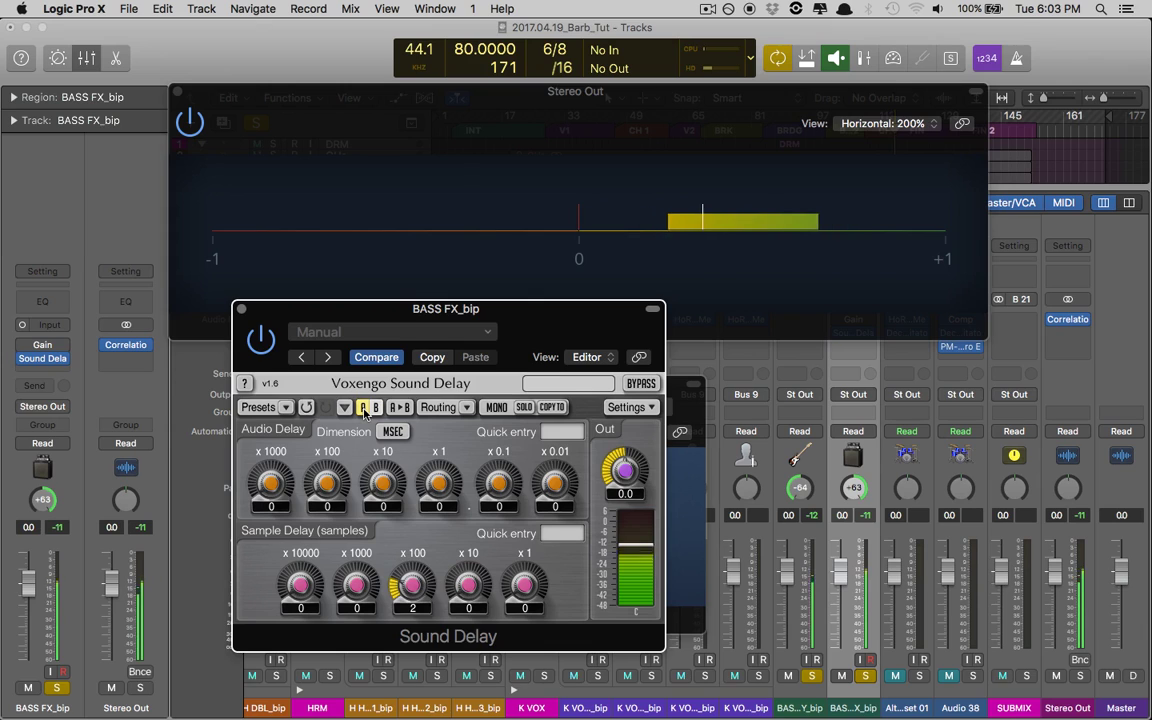
left_click(364, 410)
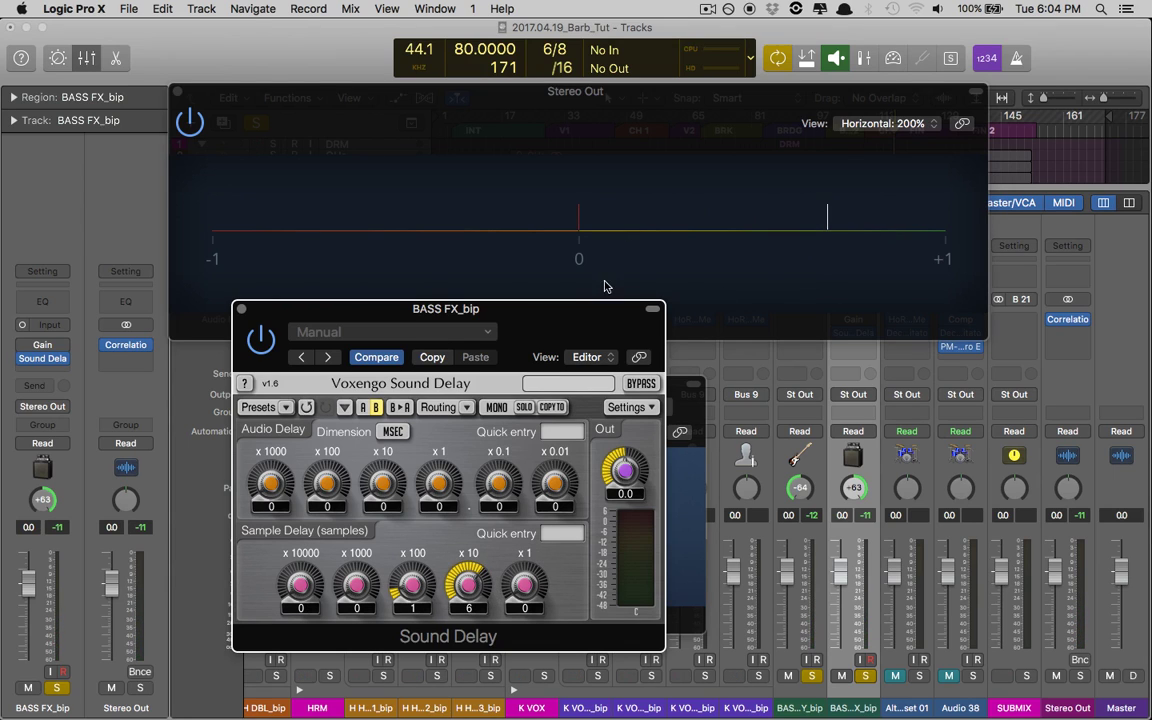
left_click(242, 310)
Step: Reset the panning of both bass tracks to centre and check them on the Correlation Meter during playback
key("v")
left_click(852, 489, "alt")
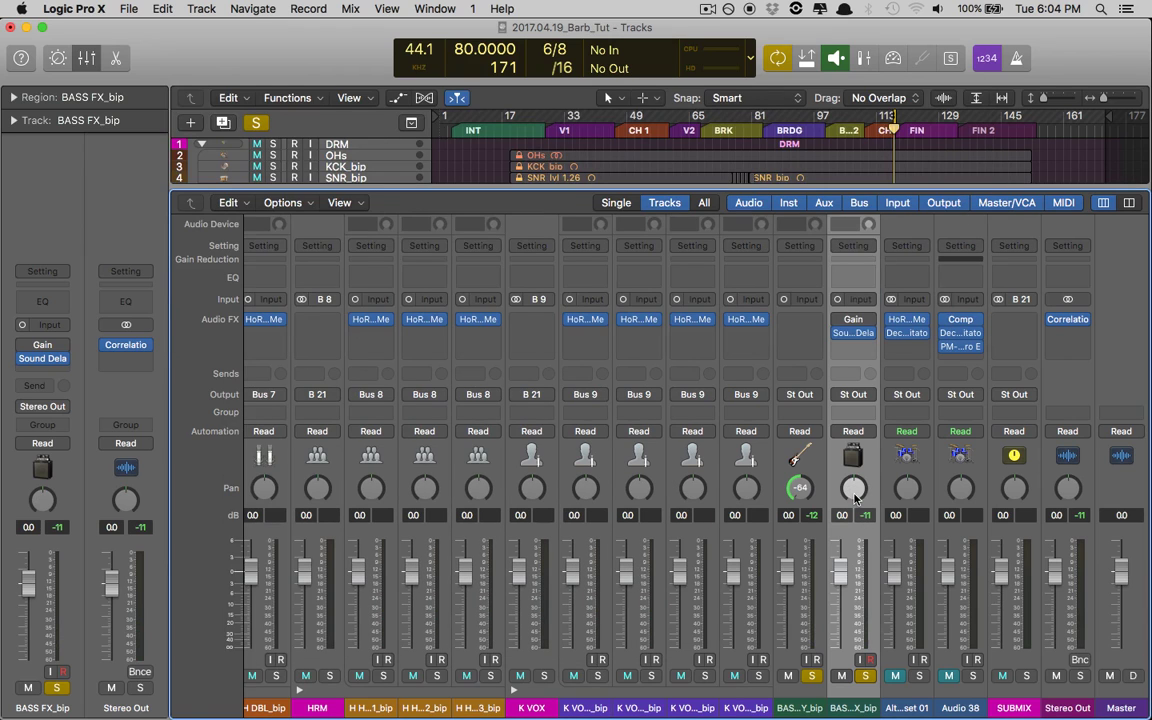
left_click(797, 496, "alt")
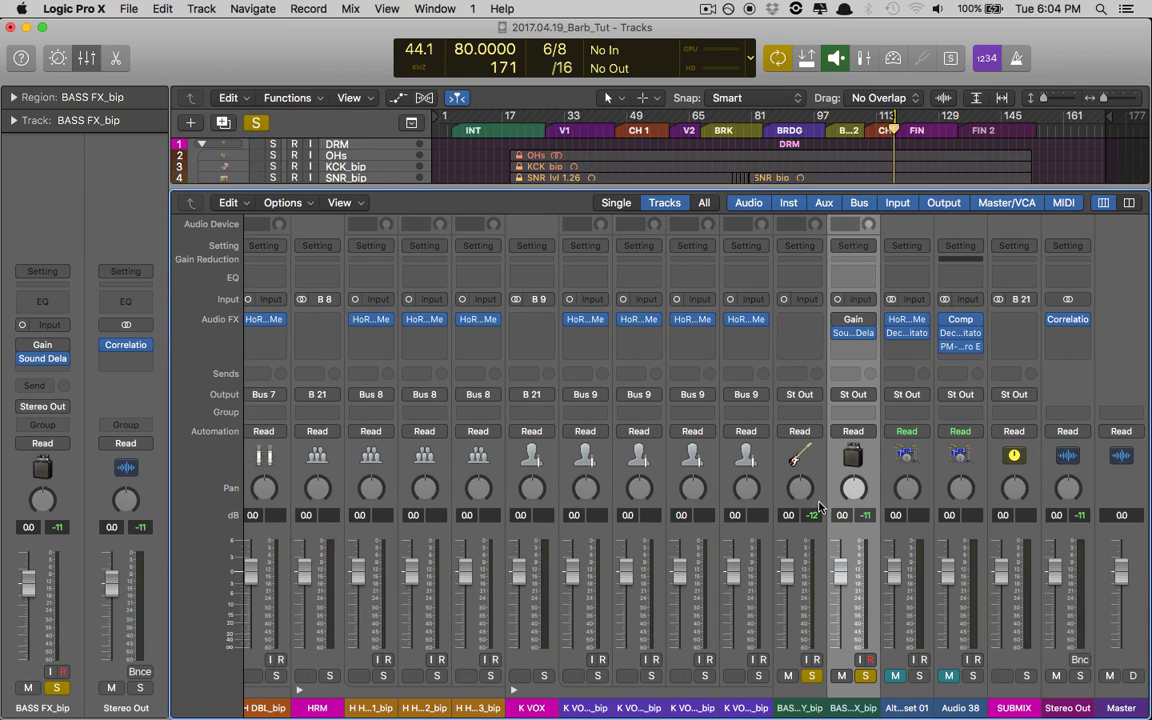
key("v")
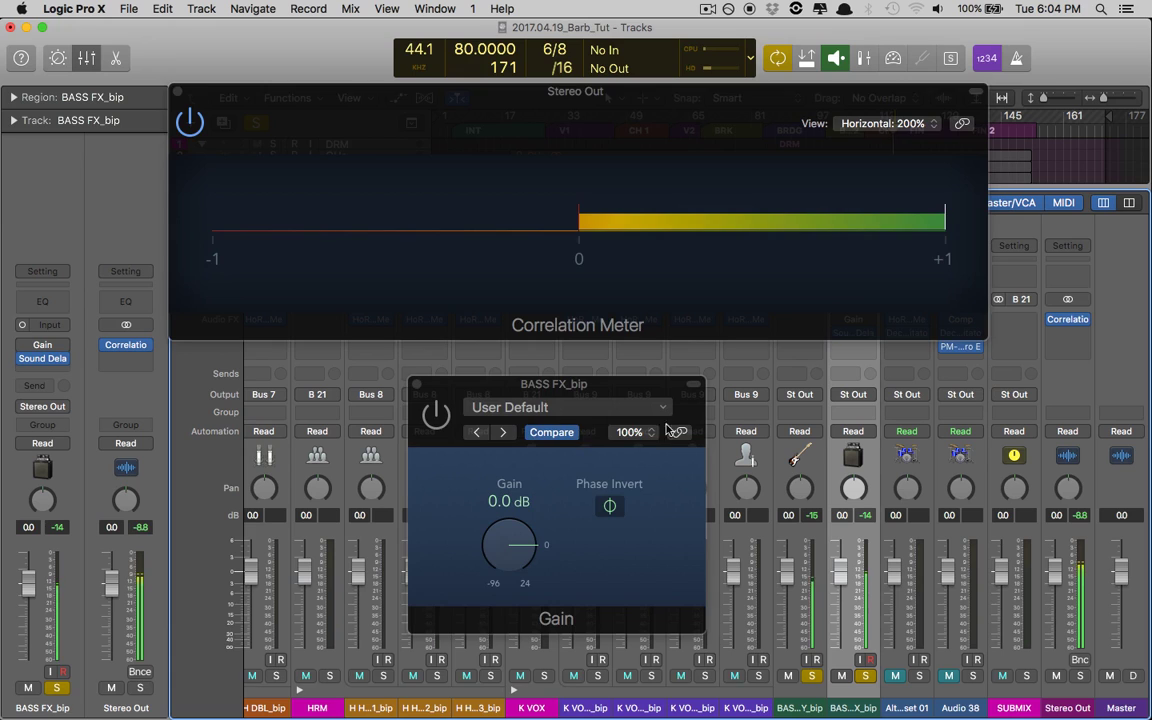
key("v")
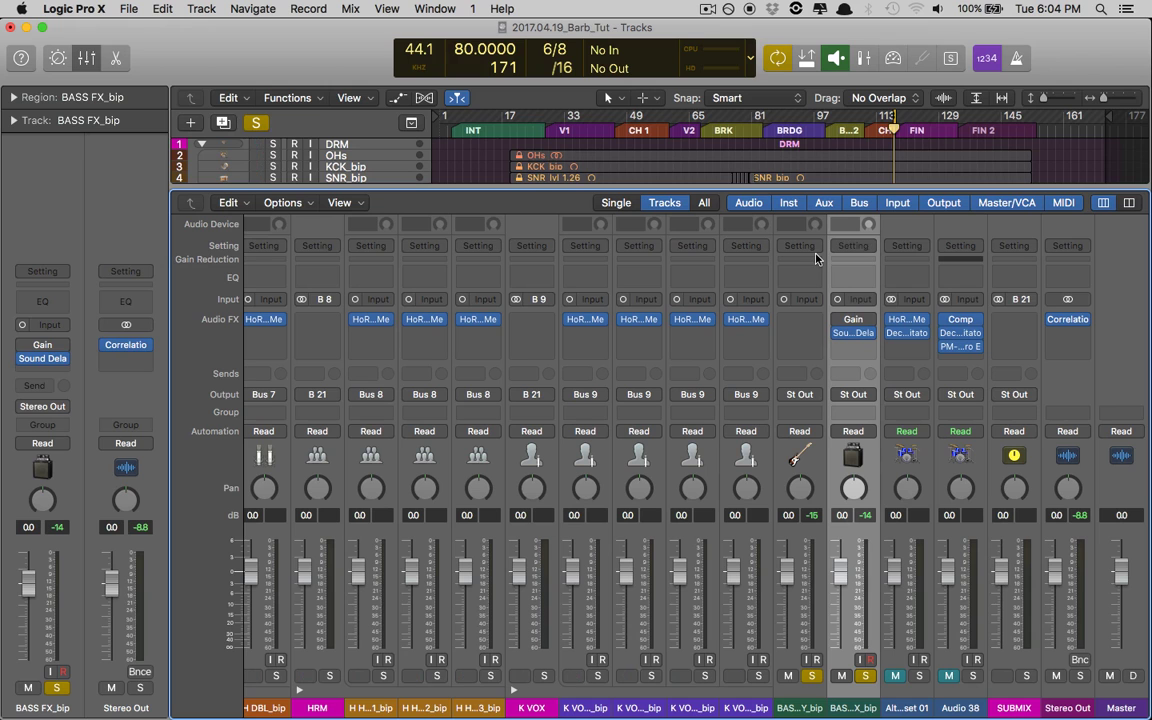
Step: Zoom in on the drum tracks in the arrangement and solo OHs and SNR_bip
key("x")
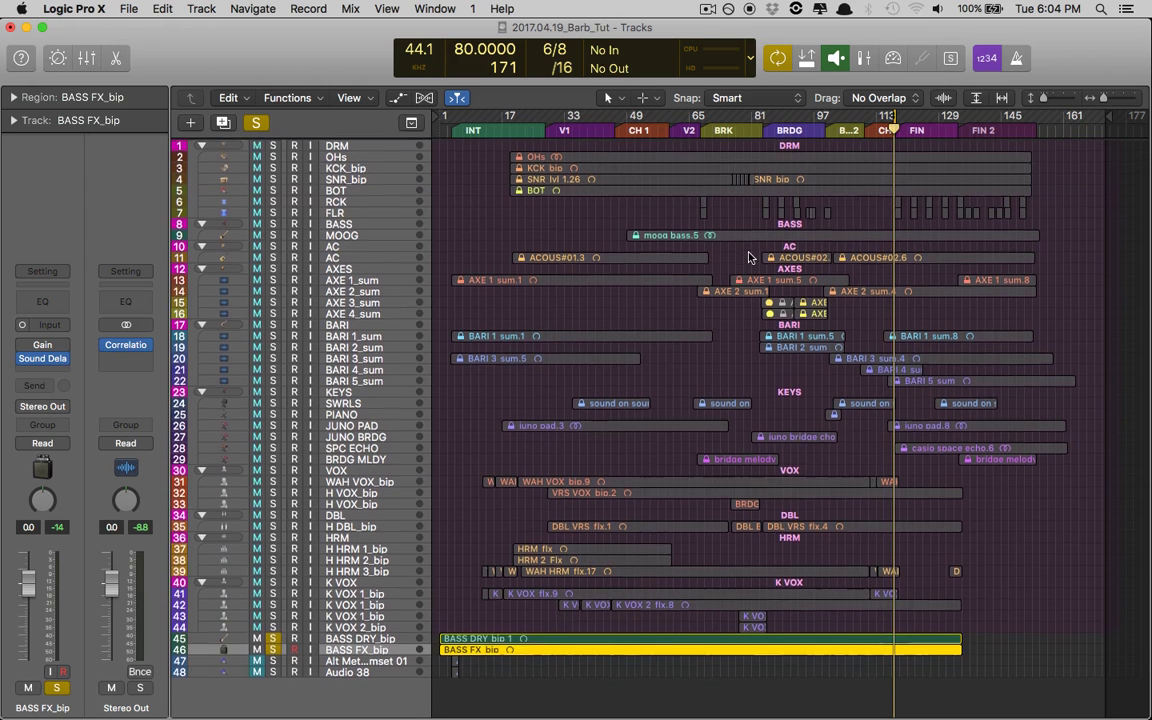
left_click_drag(505, 161, 760, 199)
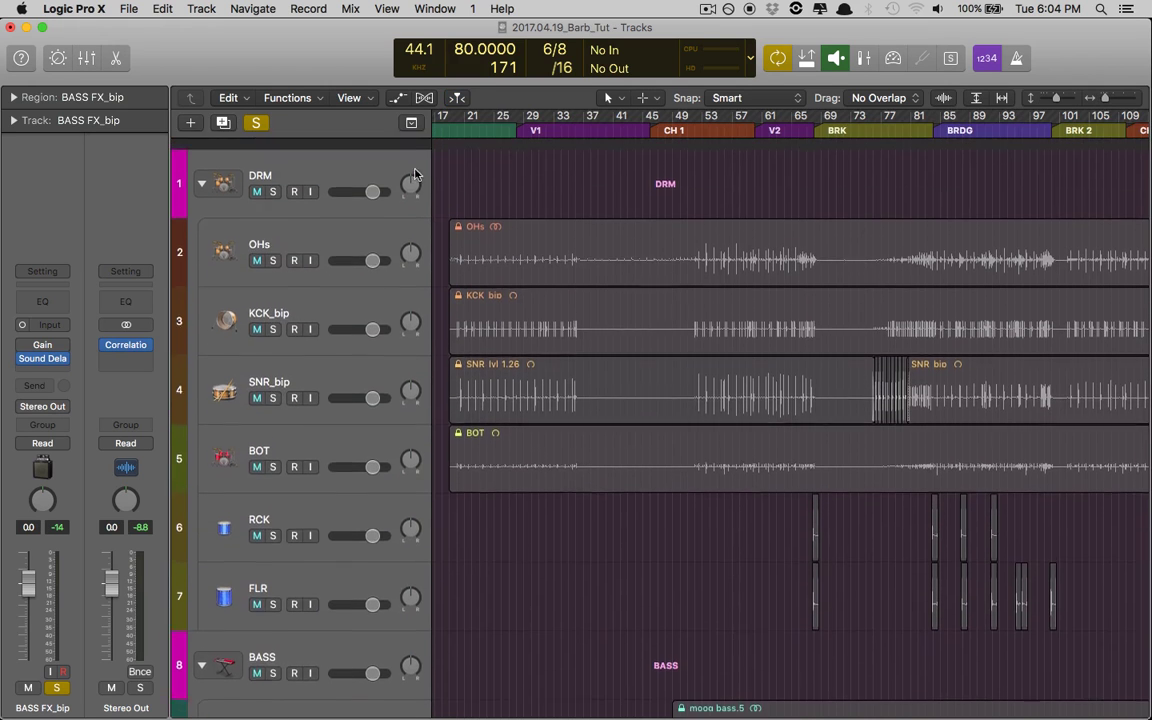
left_click(273, 250)
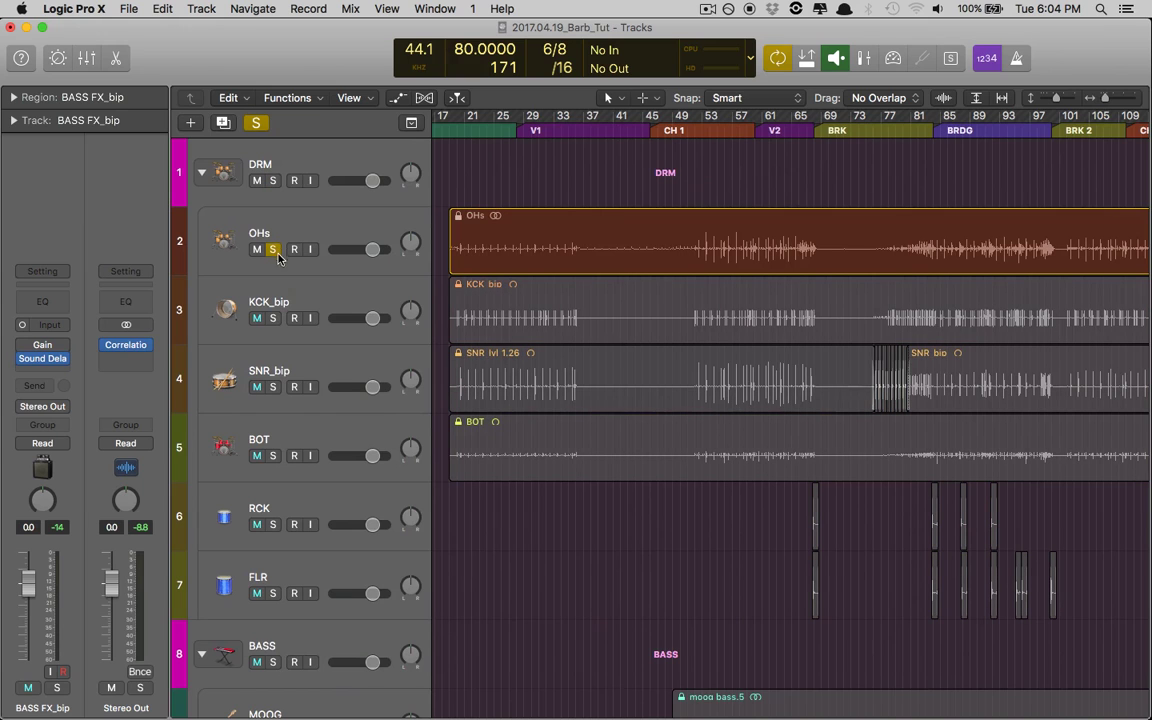
left_click(273, 387)
Step: Pan OHs to -64 and SNR_bip to +63 in the mixer
key("x")
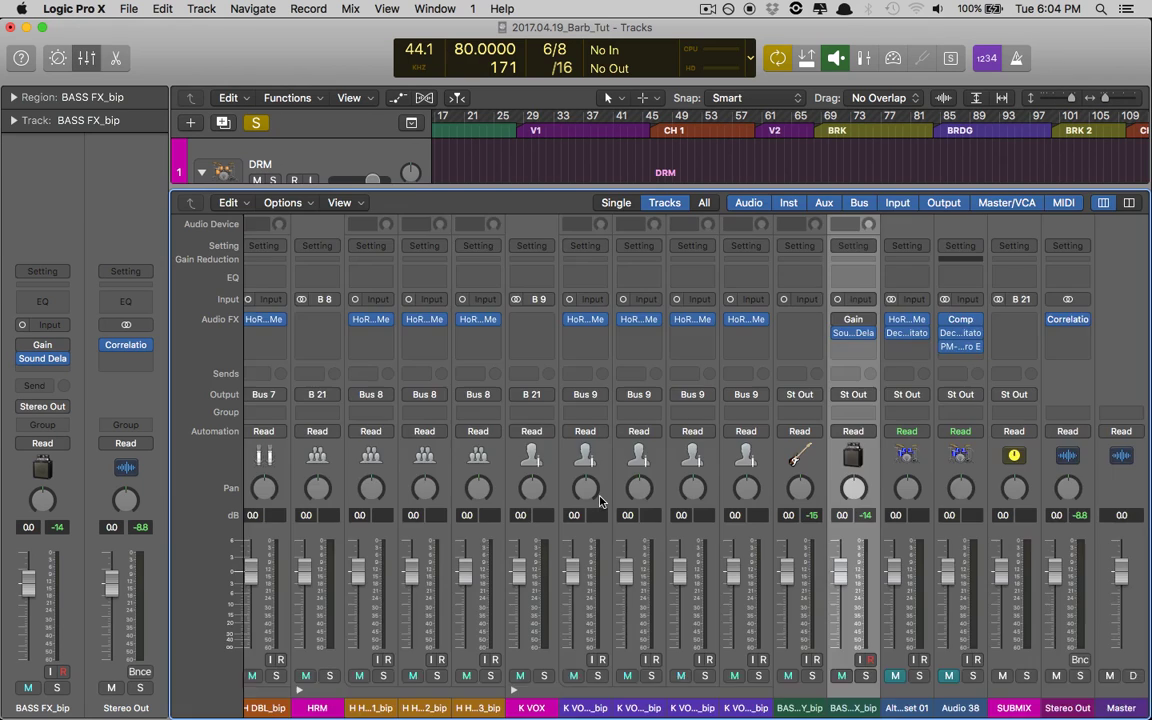
scroll(601, 501, "right", 5)
scroll(601, 501, "left", 5)
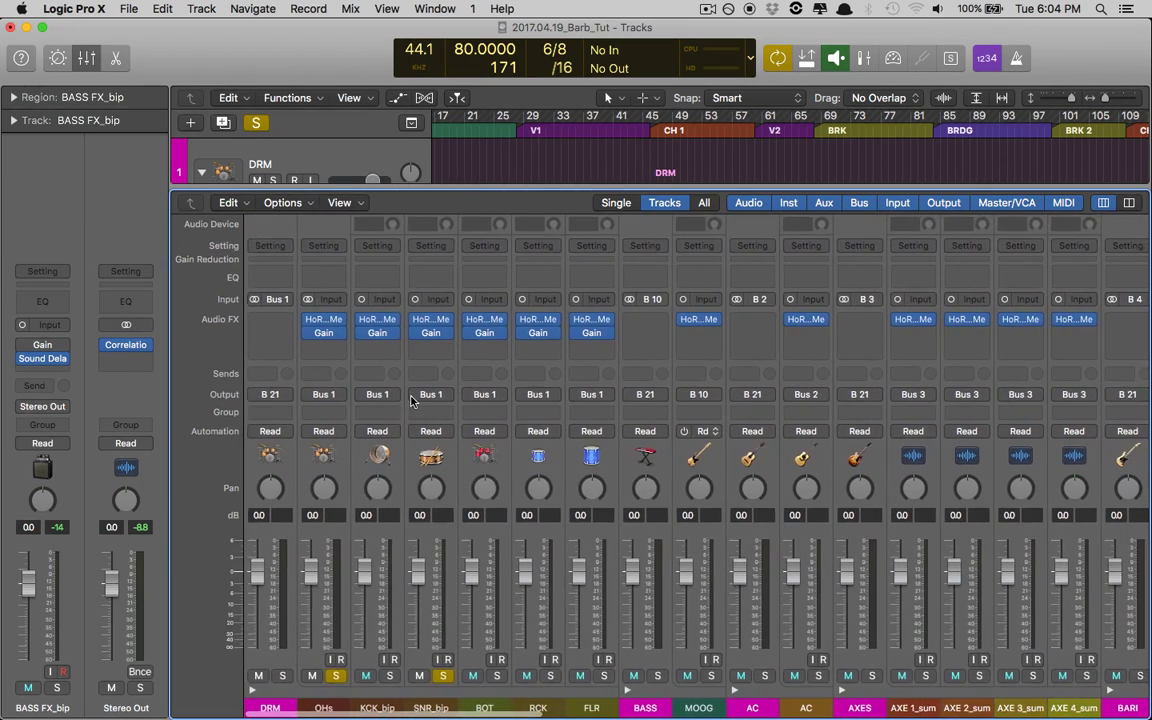
left_click_drag(431, 487, 431, 450)
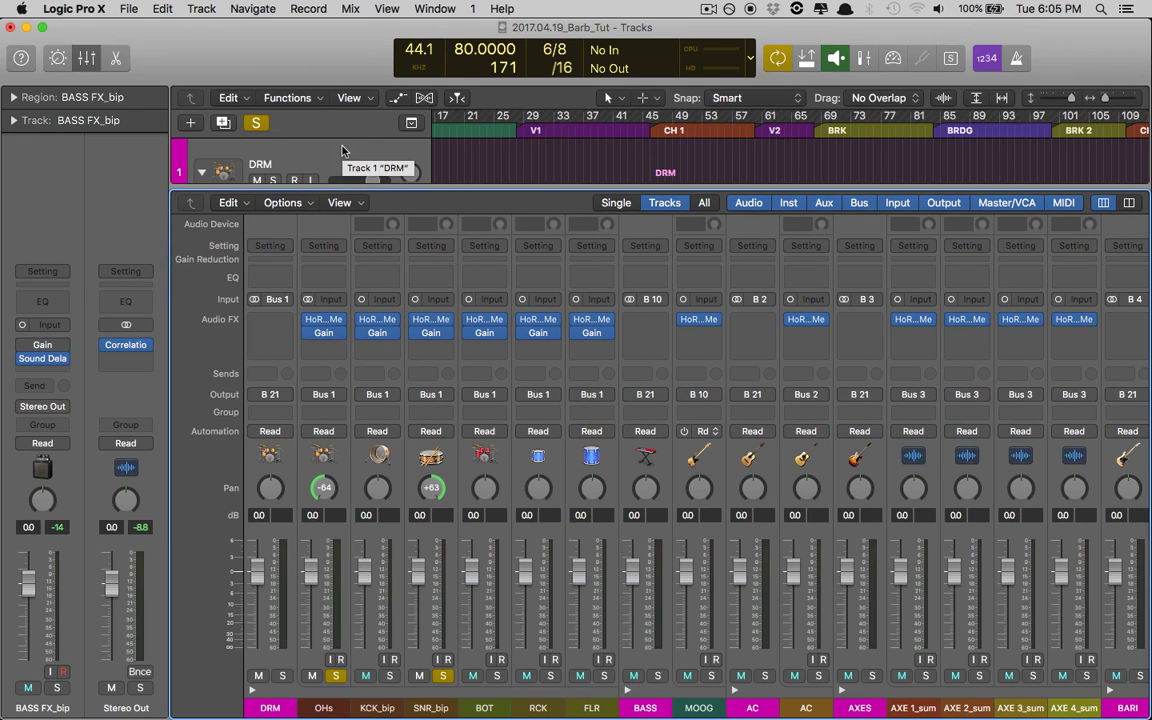
Step: Add a Channel EQ to SNR_bip, try its low cut at 67 Hz, restore 20 Hz, and place the window clear of the Correlation Meter's scale
left_click(441, 287)
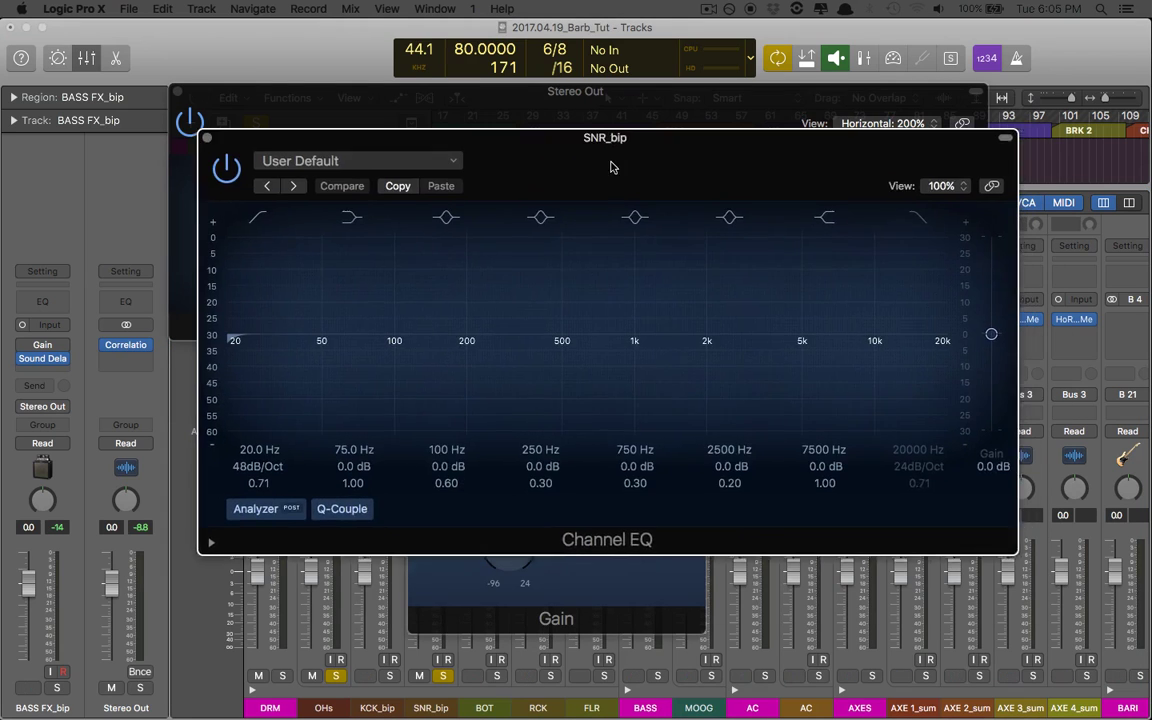
left_click_drag(613, 167, 605, 222)
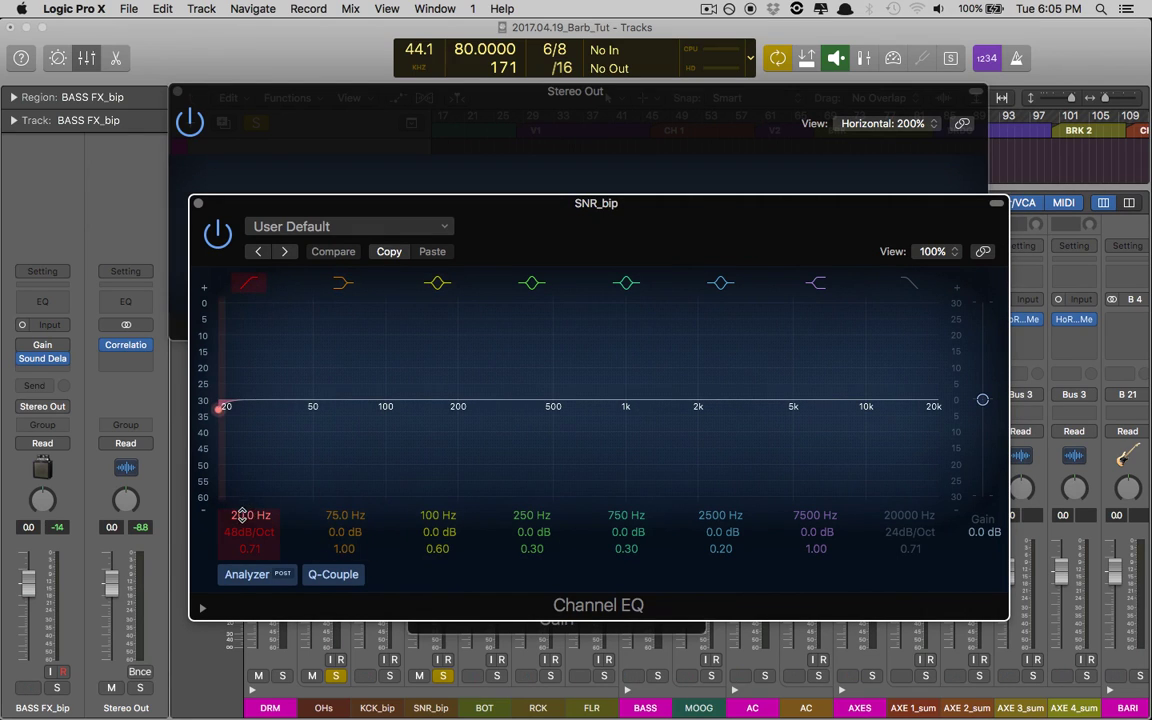
left_click_drag(218, 463, 328, 460)
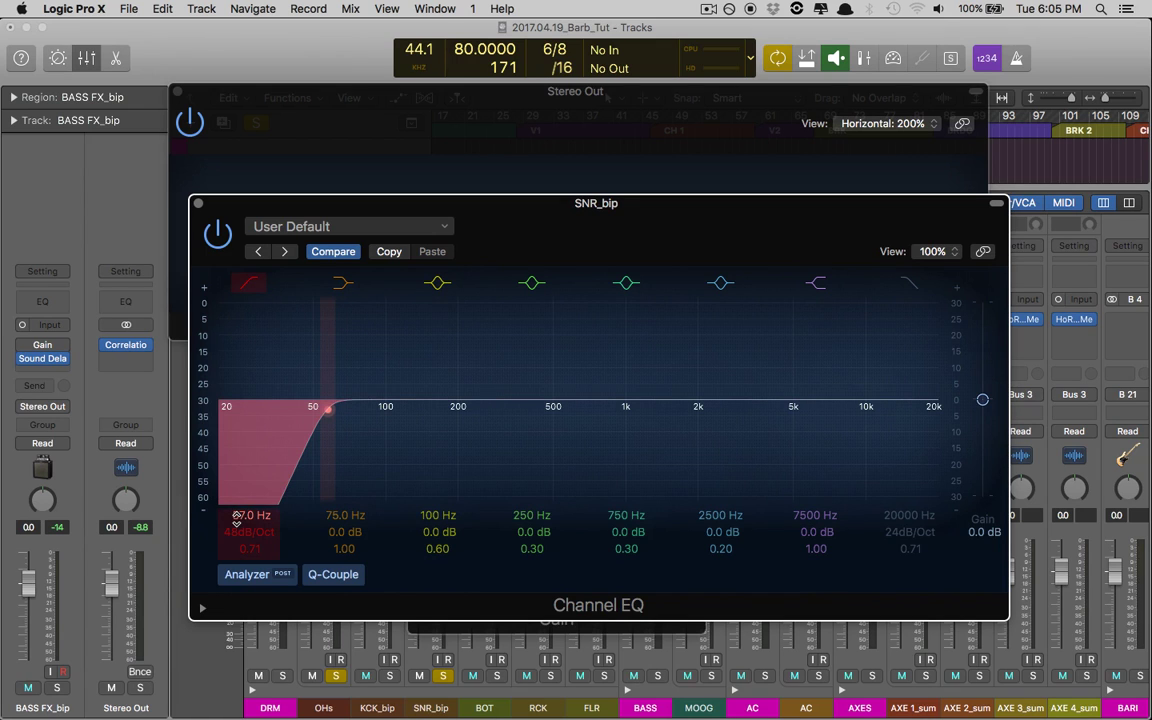
left_click_drag(237, 519, 237, 580)
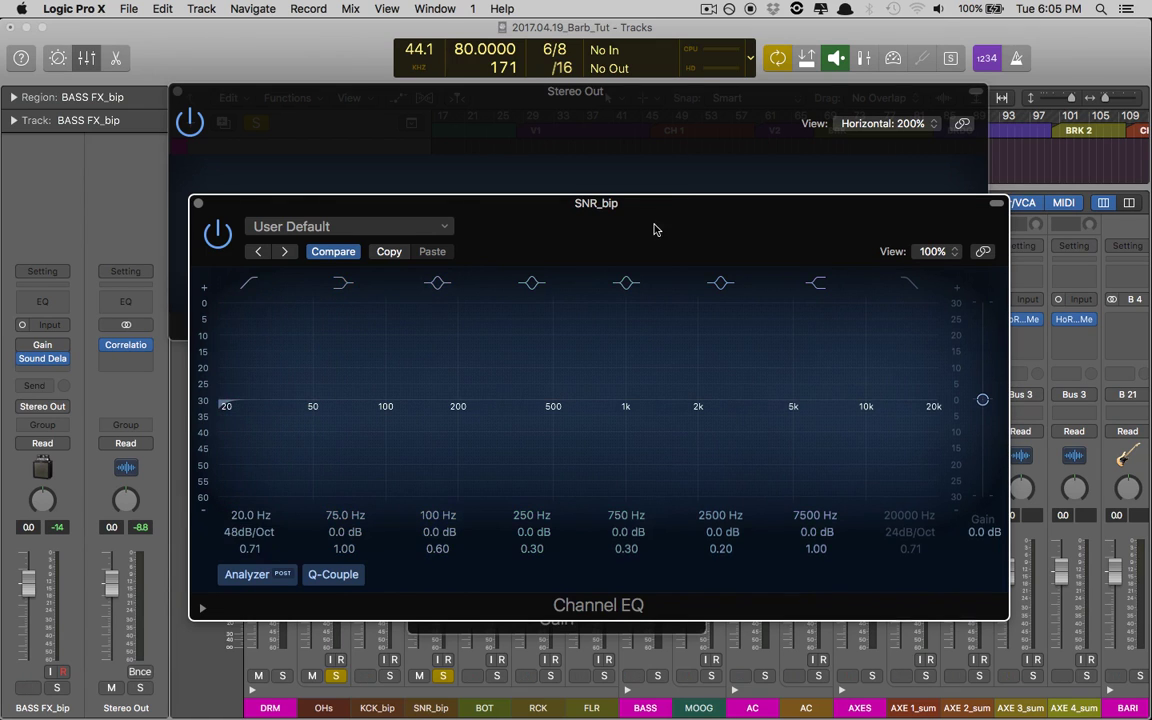
left_click_drag(654, 230, 667, 339)
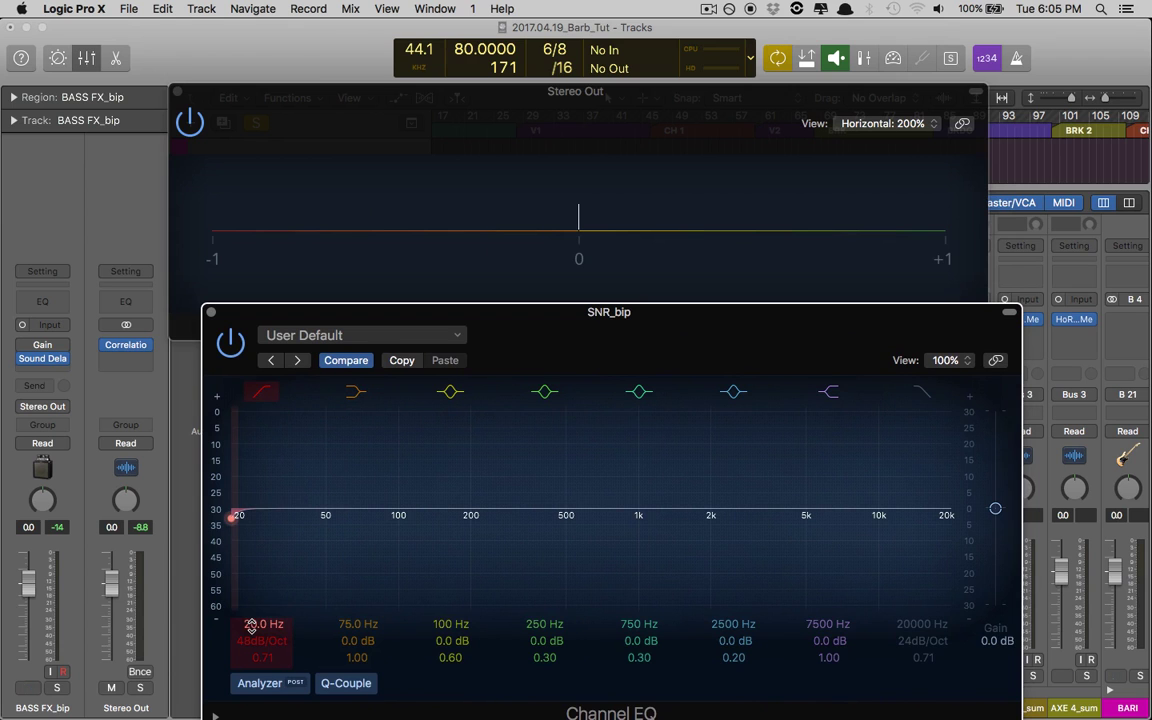
Step: Move the cycle range to start at 118 3 2 60 and shorten it to surround a single SNR_bip hit
key("v")
key("x")
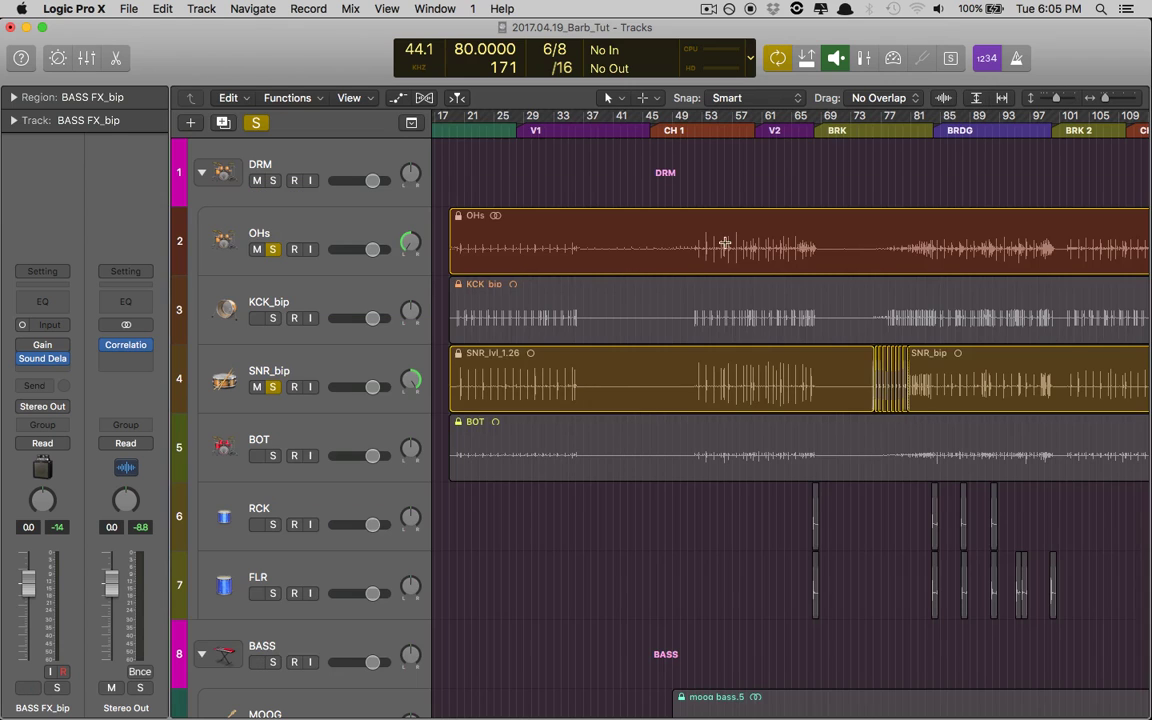
scroll(822, 290, "right", 5)
left_click_drag(908, 392, 900, 375)
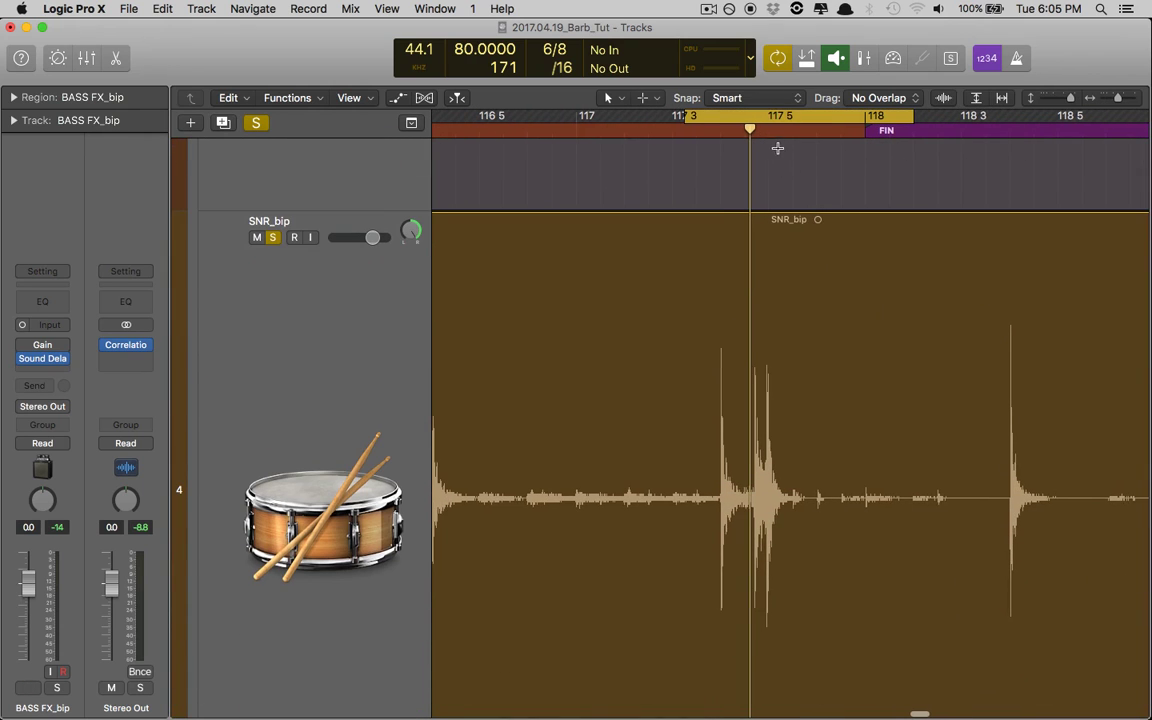
left_click_drag(776, 128, 1071, 133)
scroll(1071, 133, "right", 3)
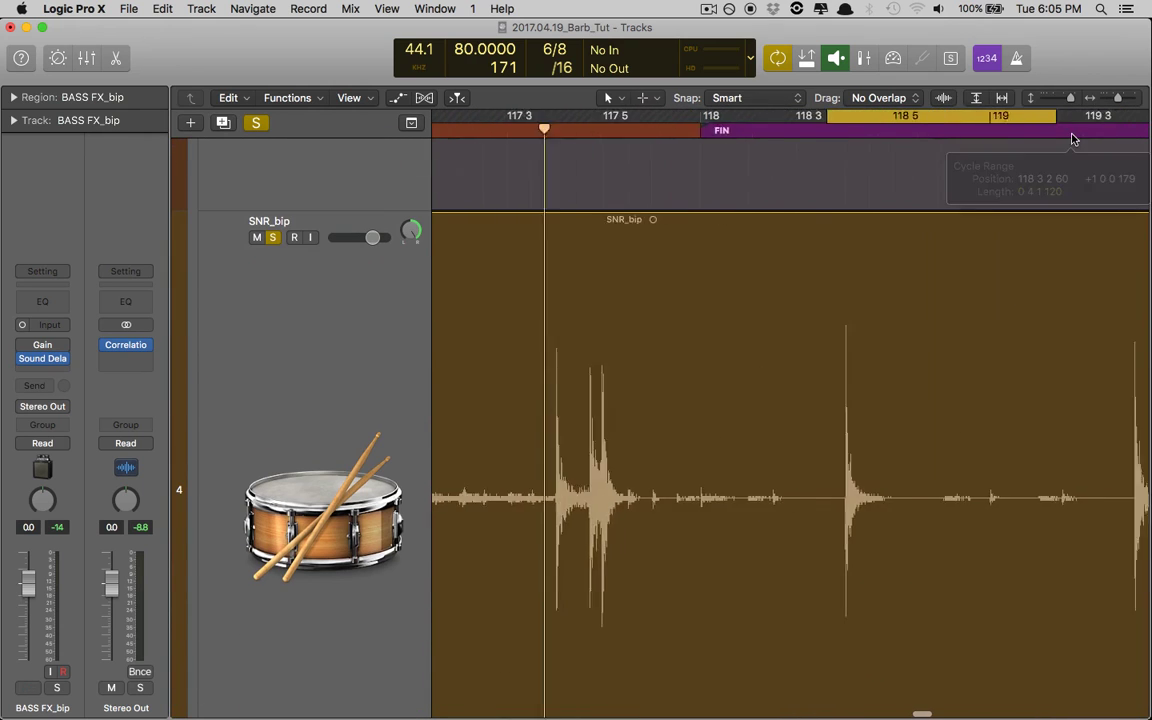
left_click_drag(971, 116, 830, 117)
Step: Play the cycled snare hit and raise the Channel EQ low cut on SNR_bip to 100 Hz while watching the Correlation Meter
key("v")
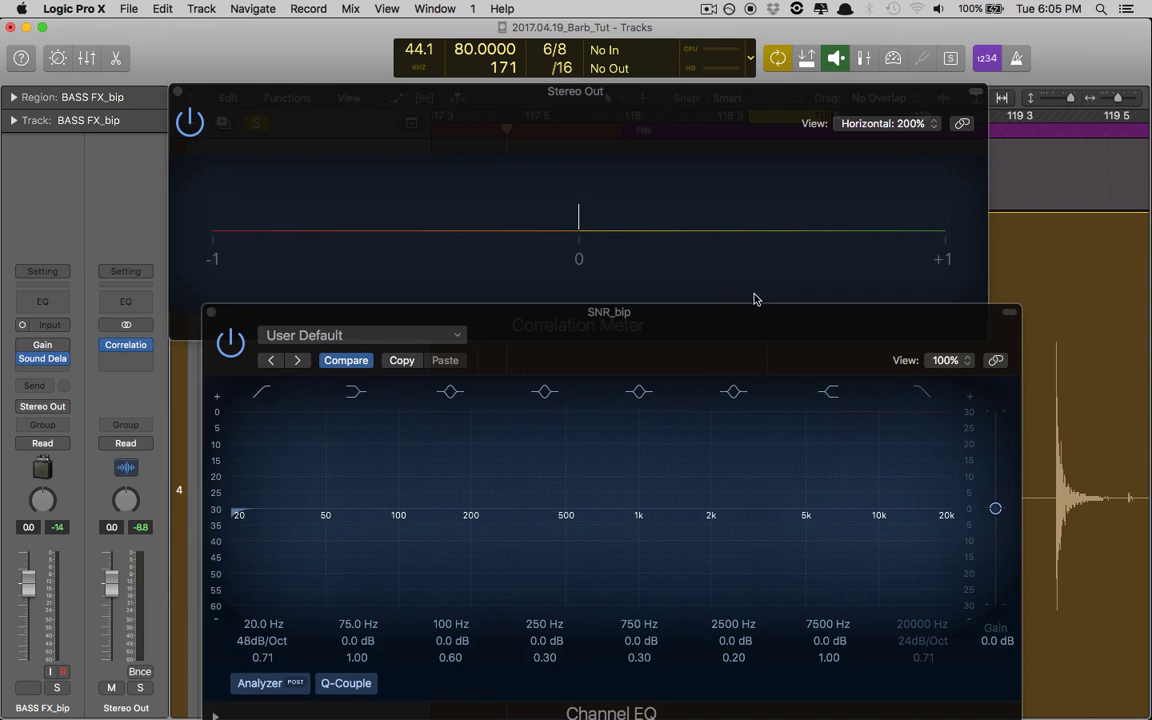
key("space")
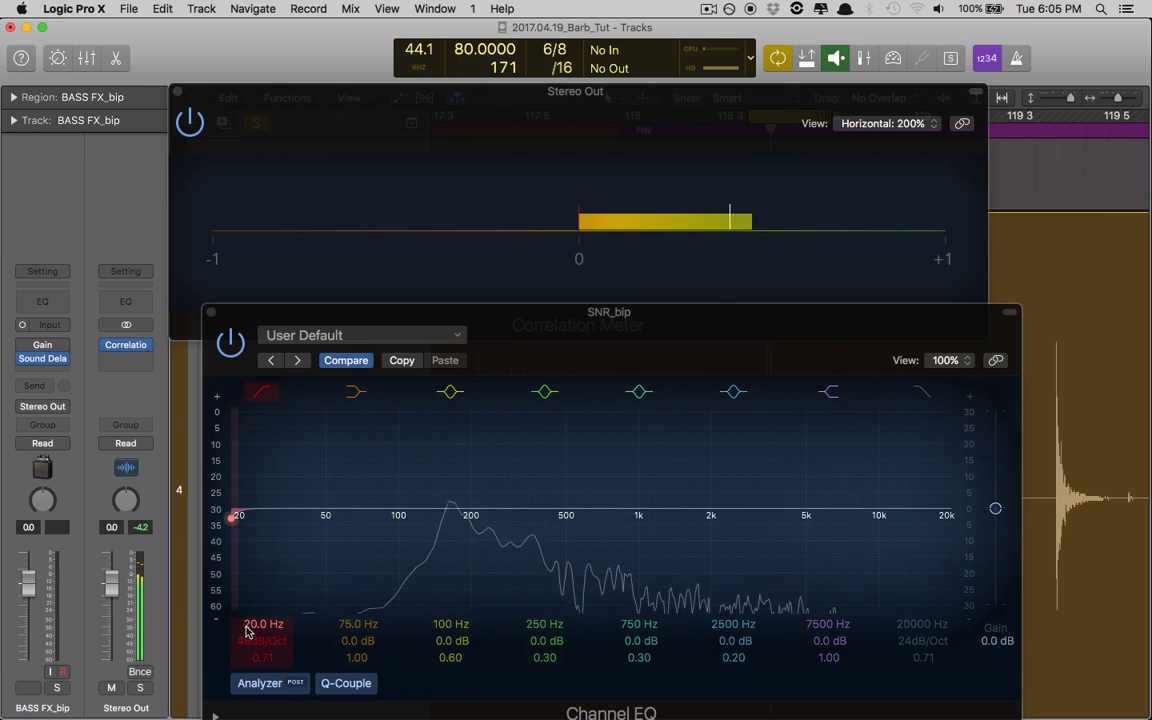
left_click_drag(233, 517, 399, 516)
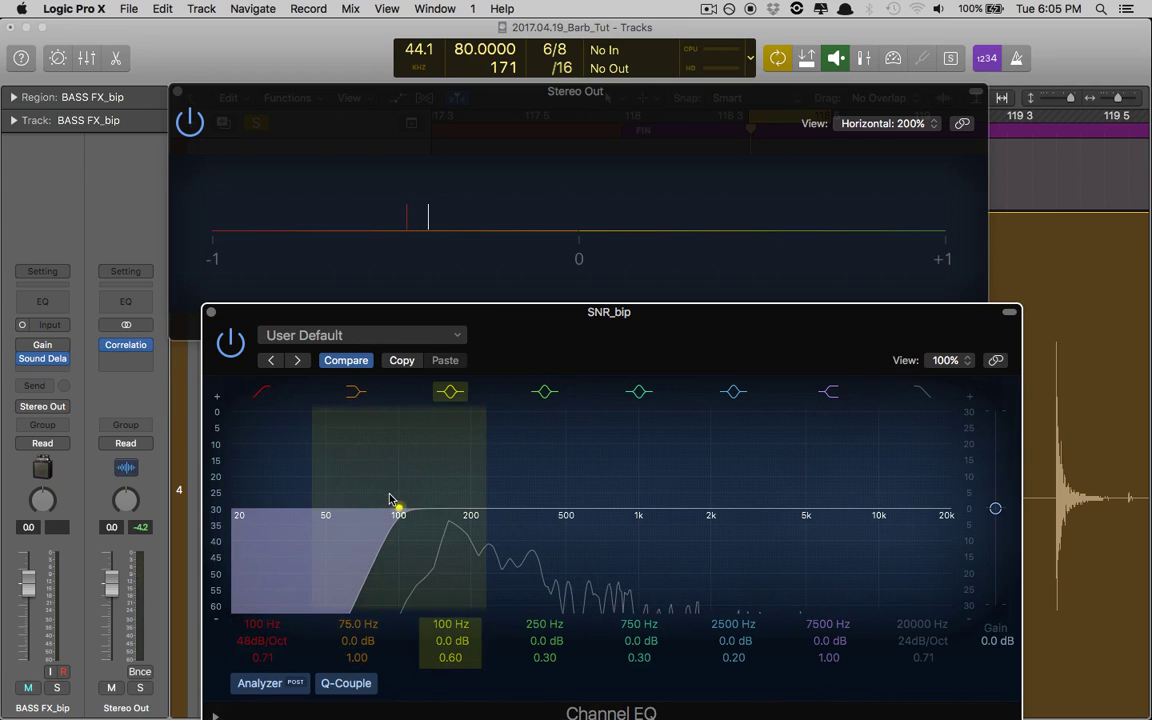
Step: Replace the Channel EQ on SNR_bip with a mono Linear Phase EQ and open its window
key("x")
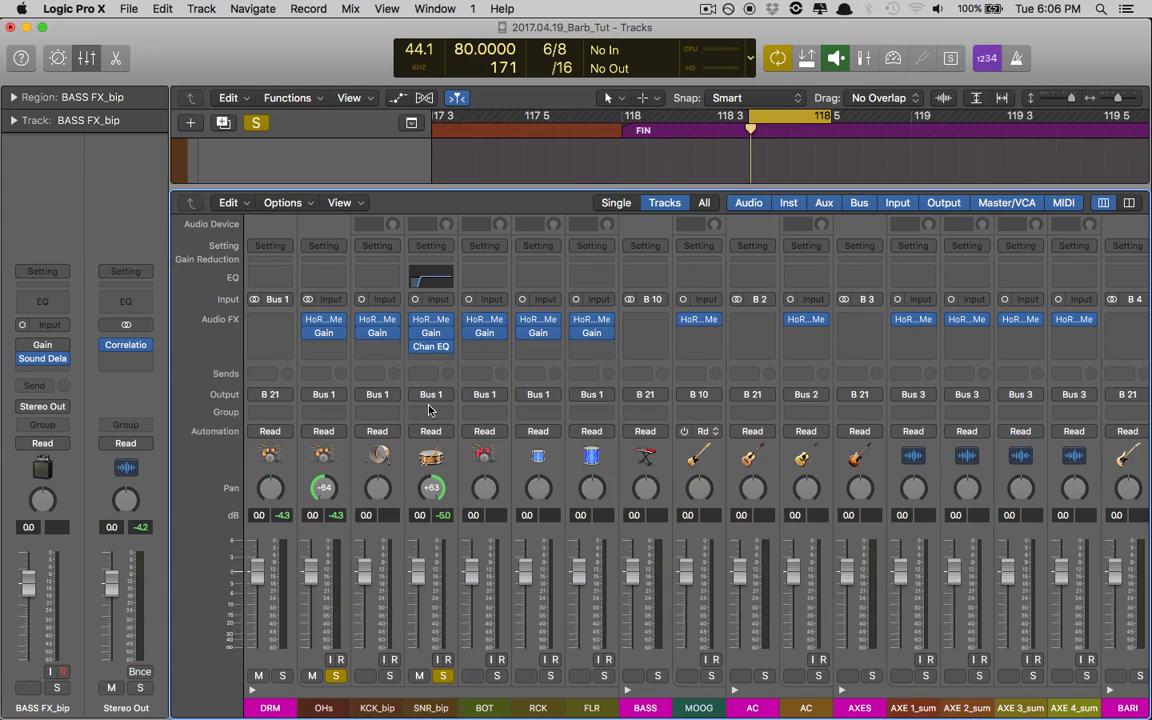
left_click(447, 350)
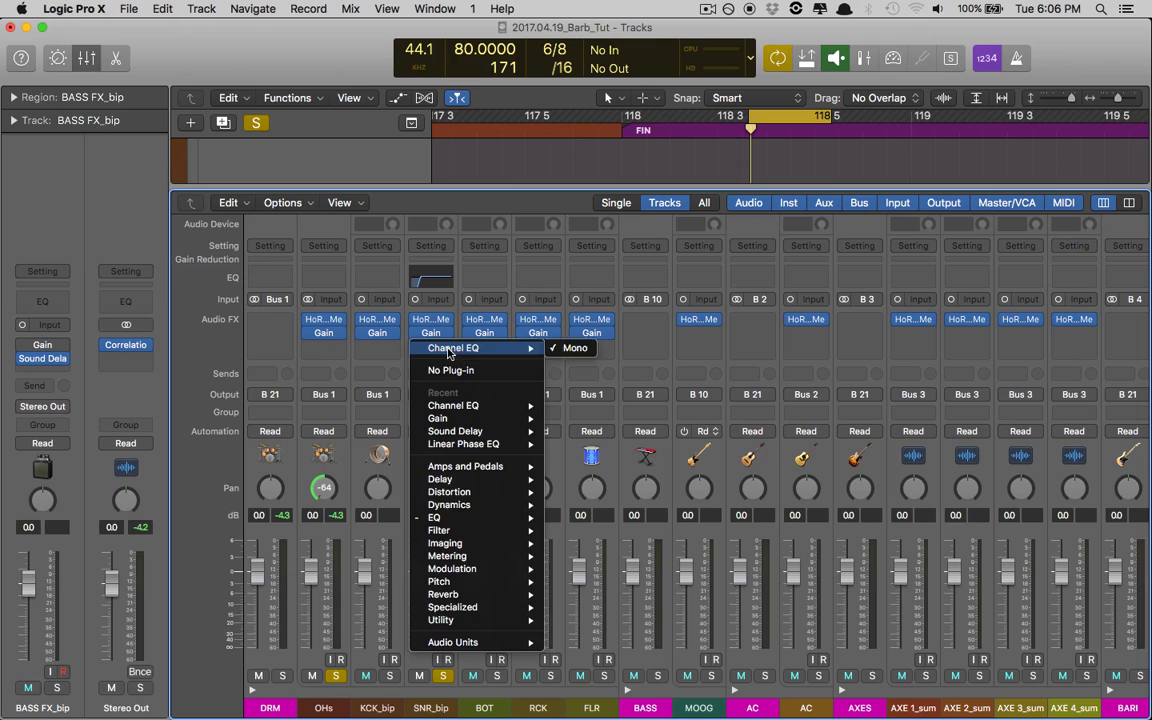
mouse_move(477, 518)
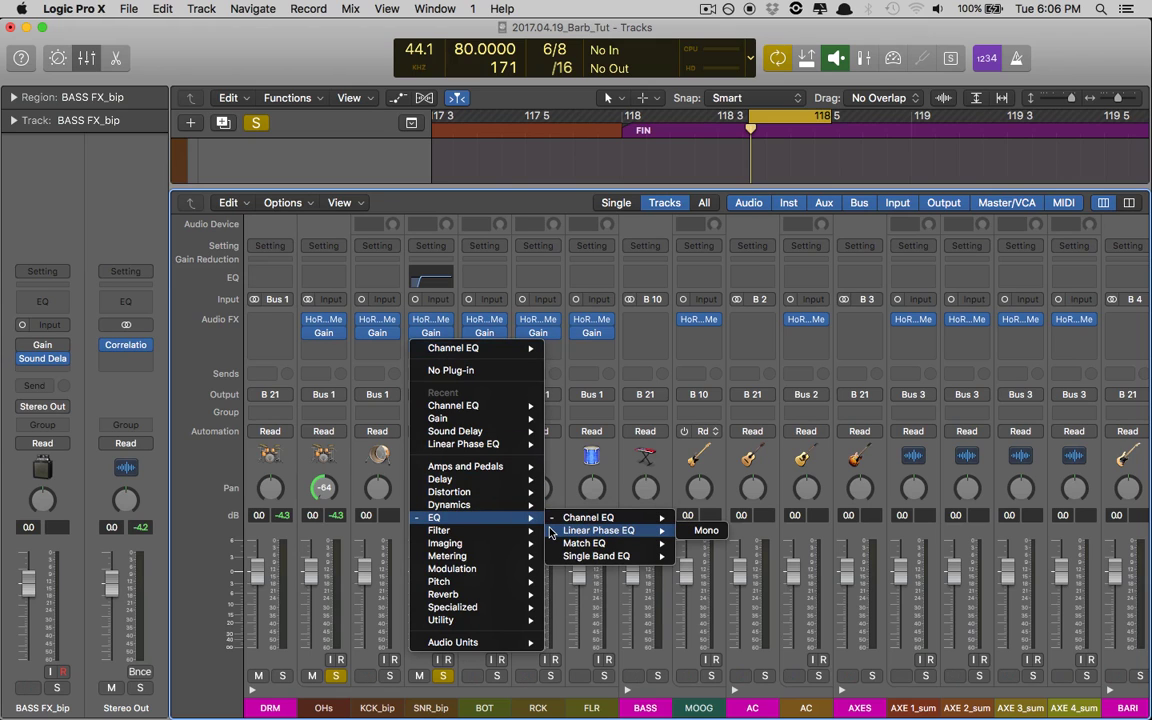
left_click(549, 531)
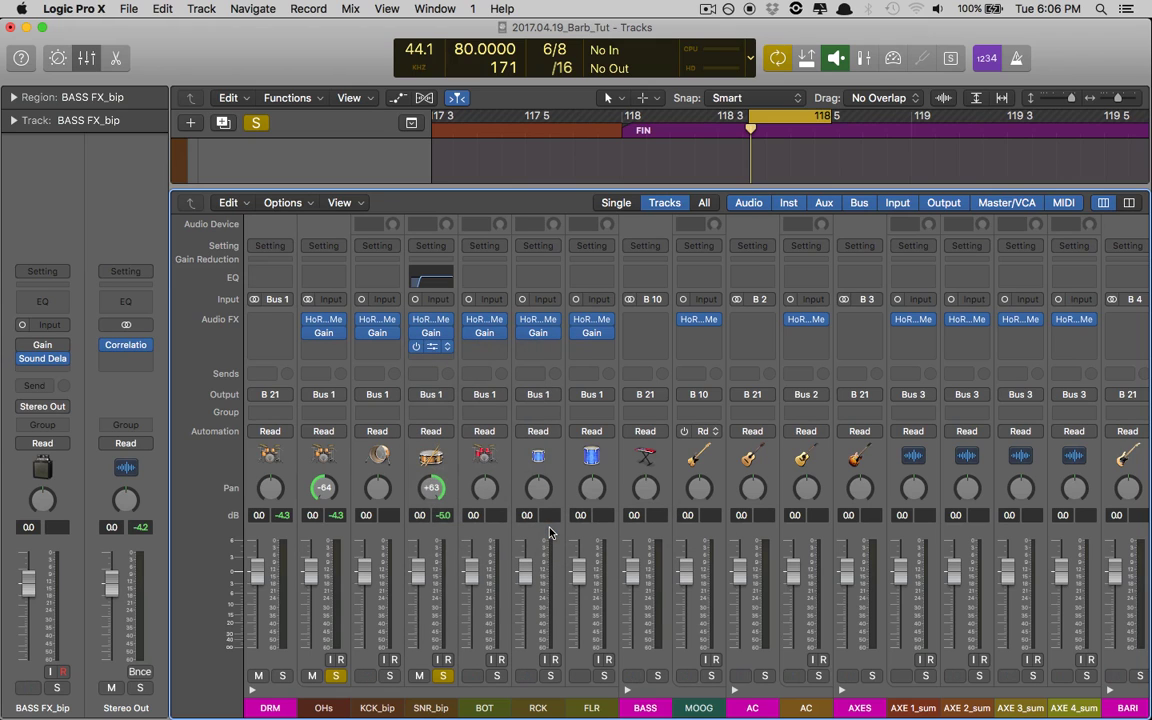
left_click(432, 350)
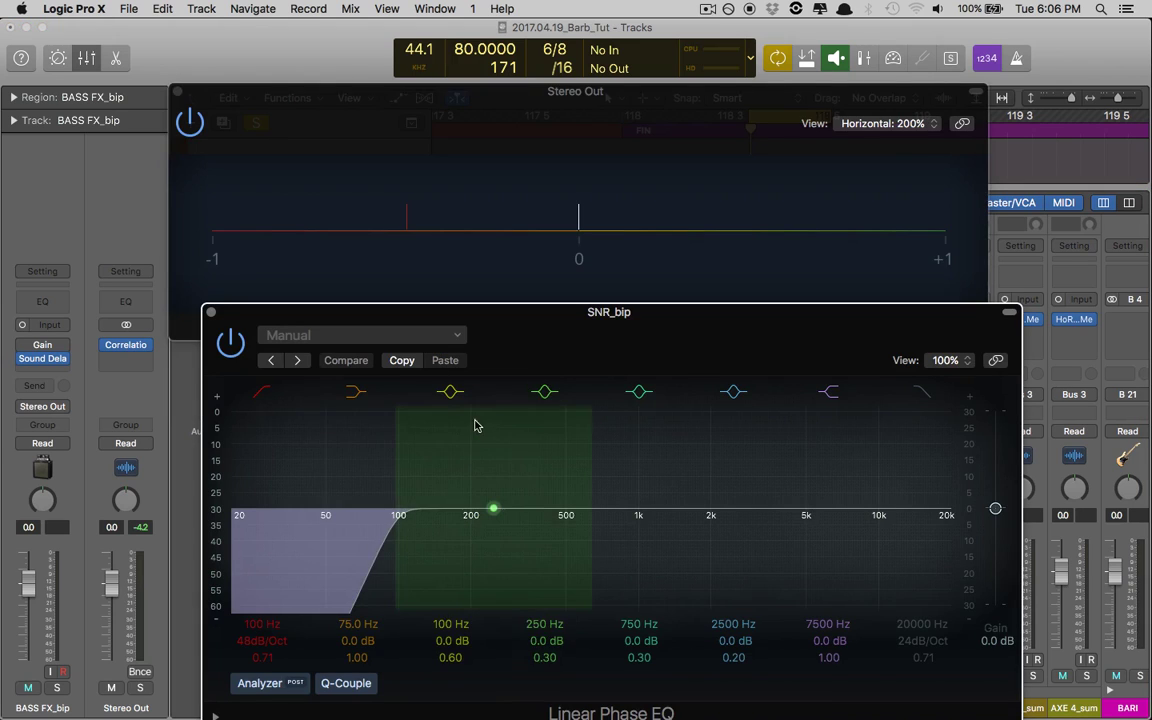
left_click_drag(416, 455, 334, 478)
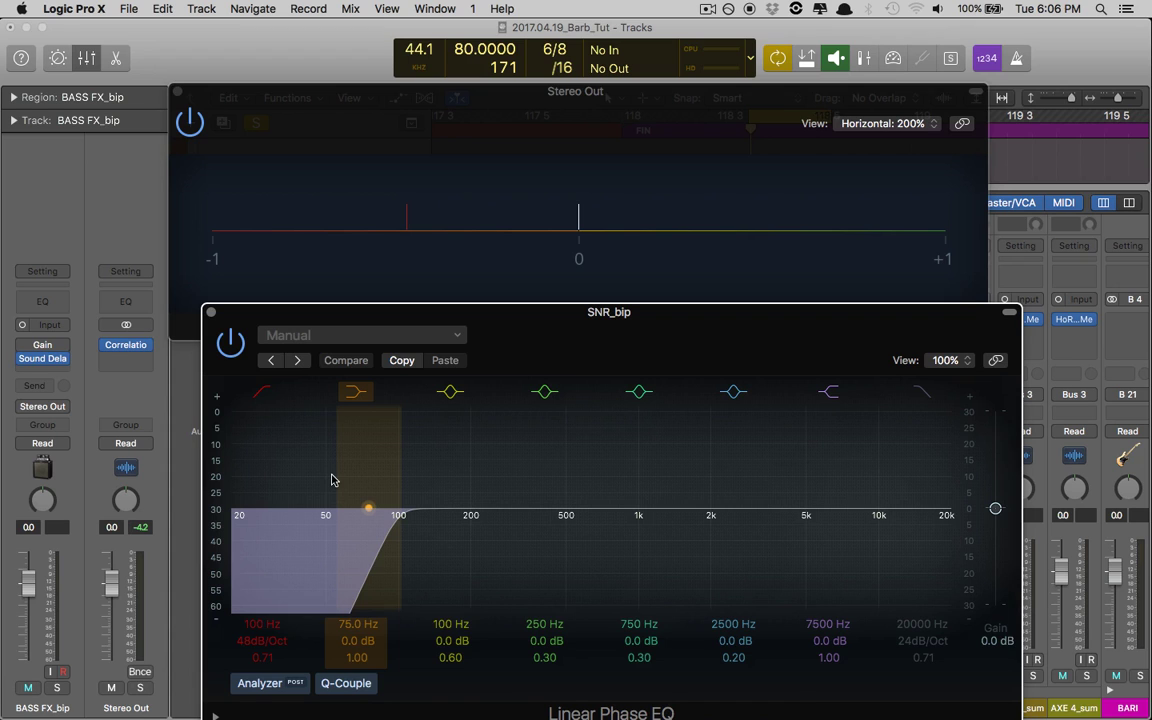
Step: Compare the correlation with the Linear Phase EQ's 100 Hz low cut off and on during playback, leaving the band enabled
key("space")
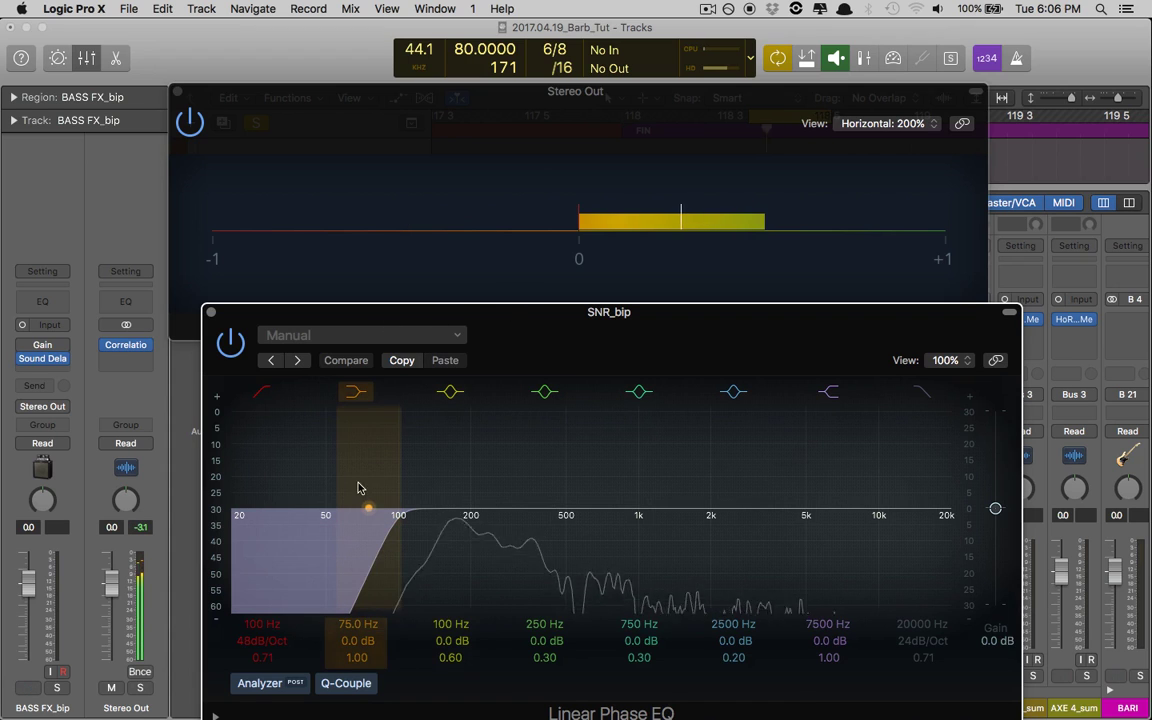
left_click(261, 393)
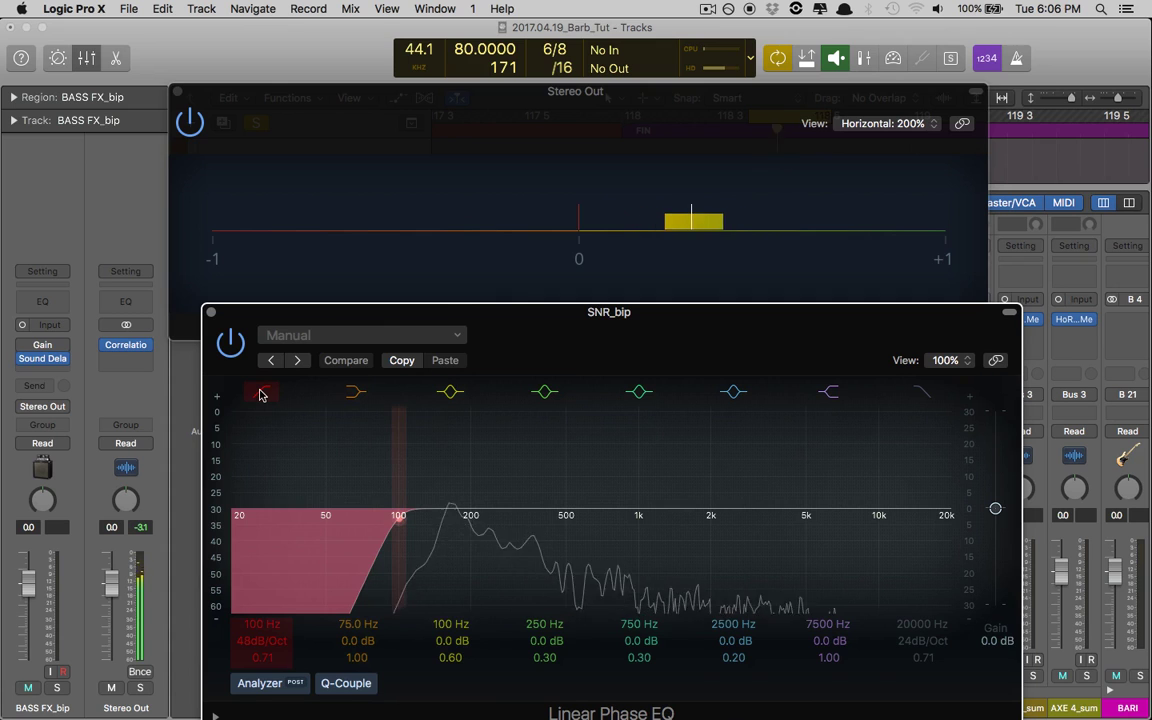
left_click(260, 393)
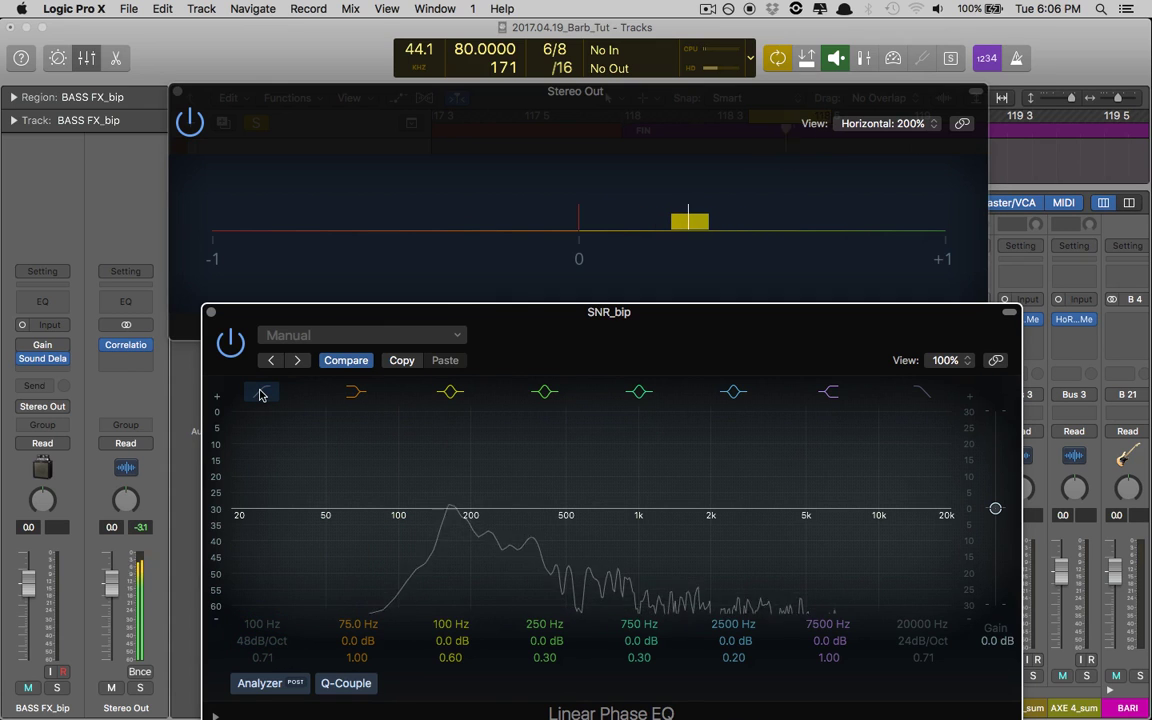
left_click(260, 393)
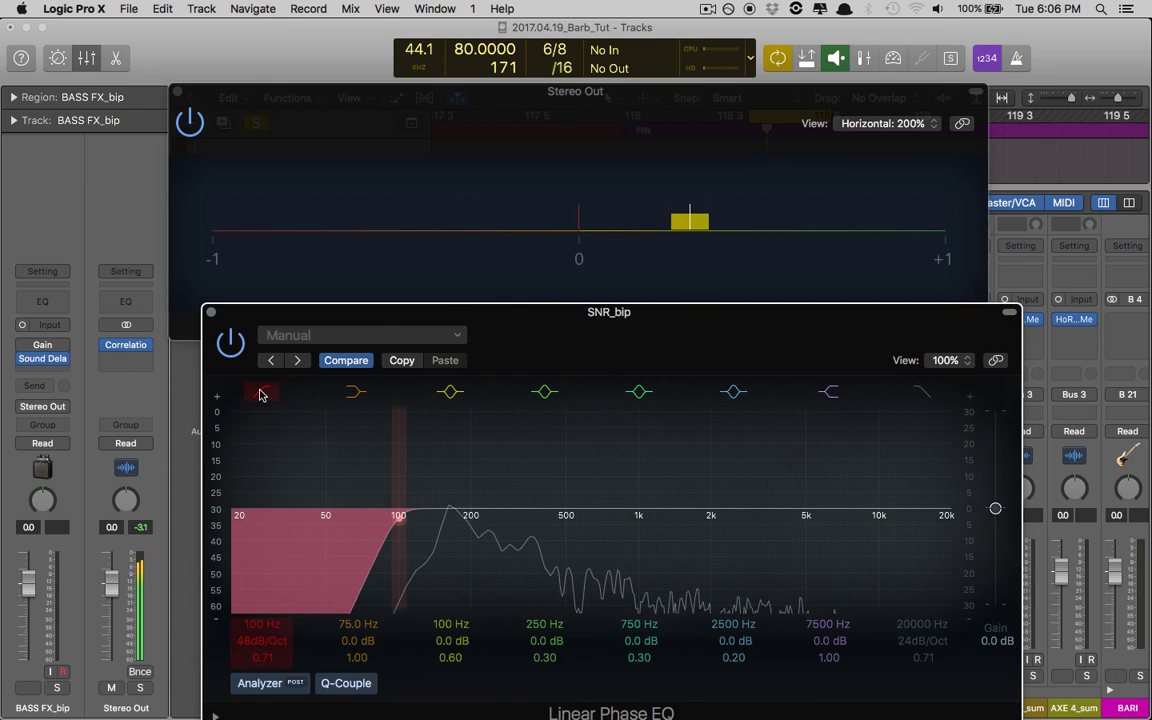